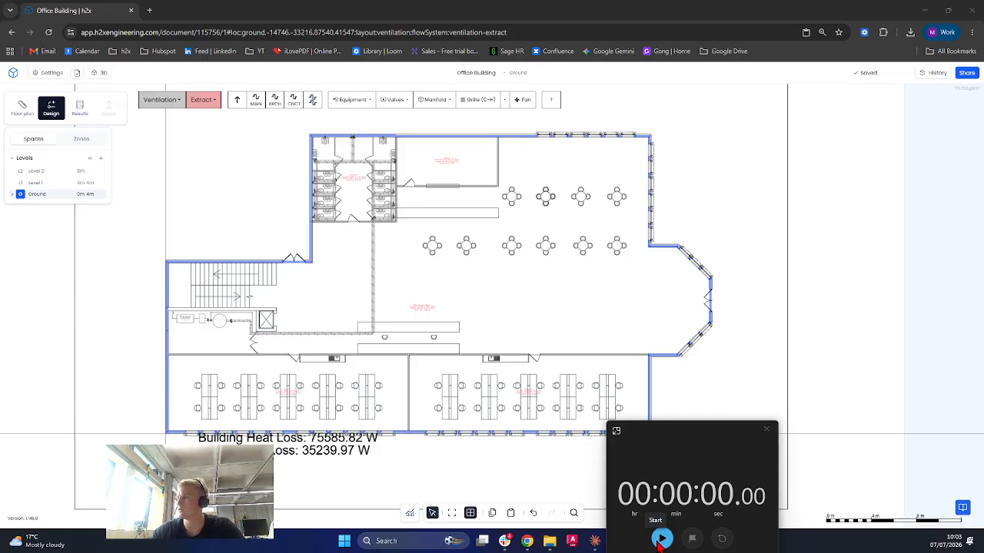
Start the stopwatch and switch the ventilation flow system from Extract to Supply
click(670, 540)
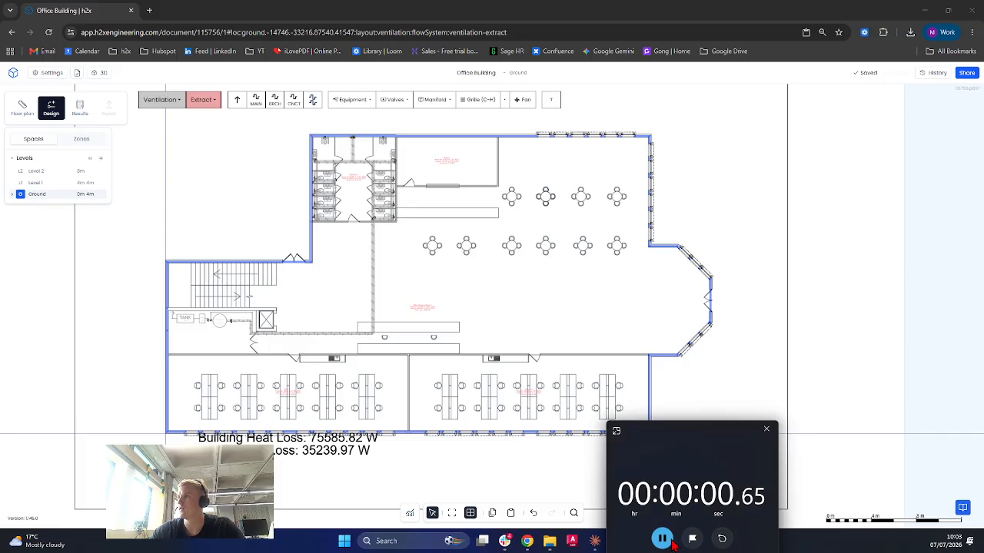
click(218, 100)
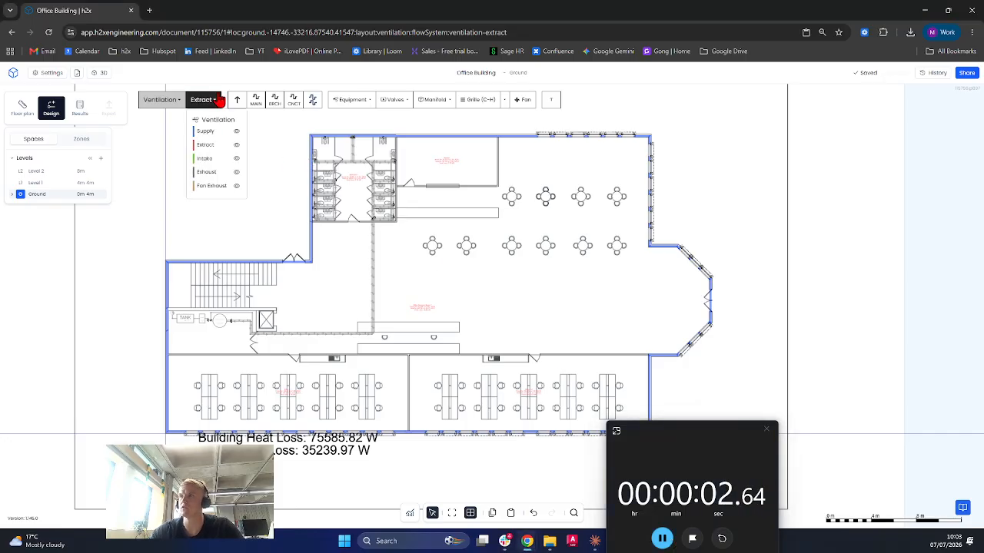
click(207, 132)
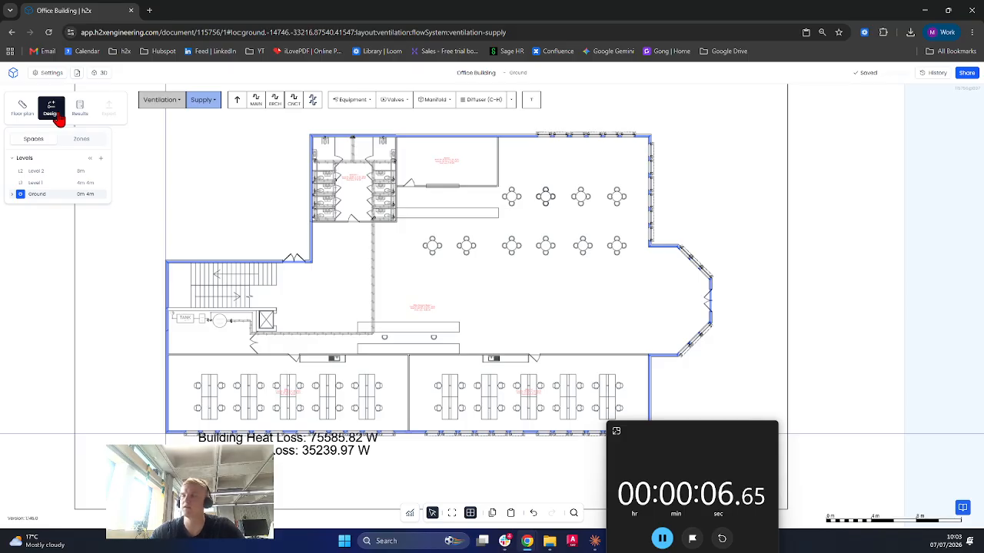
Insert an AHU (MVHR) rotated 90 degrees outside the building, just above the staircase on the ground floor plan
click(336, 102)
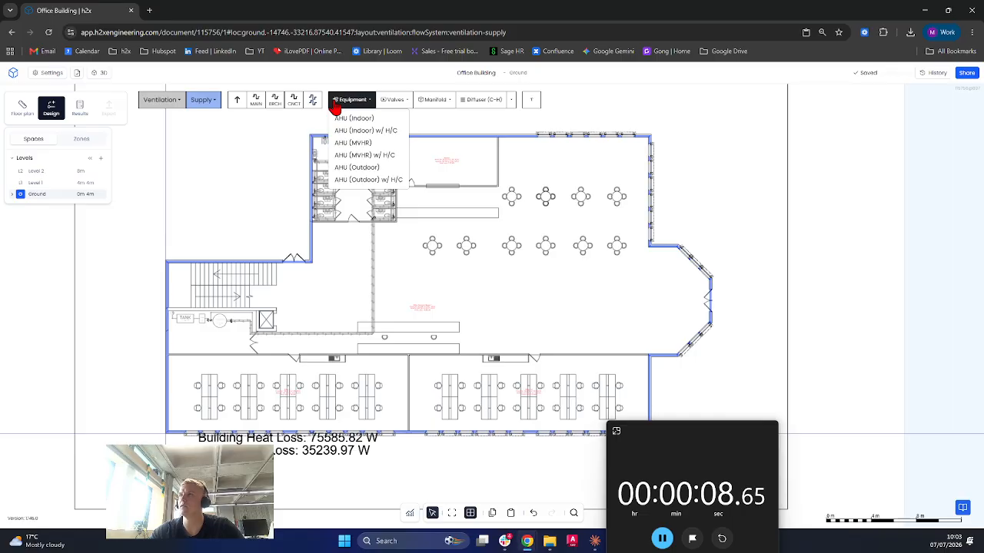
click(353, 143)
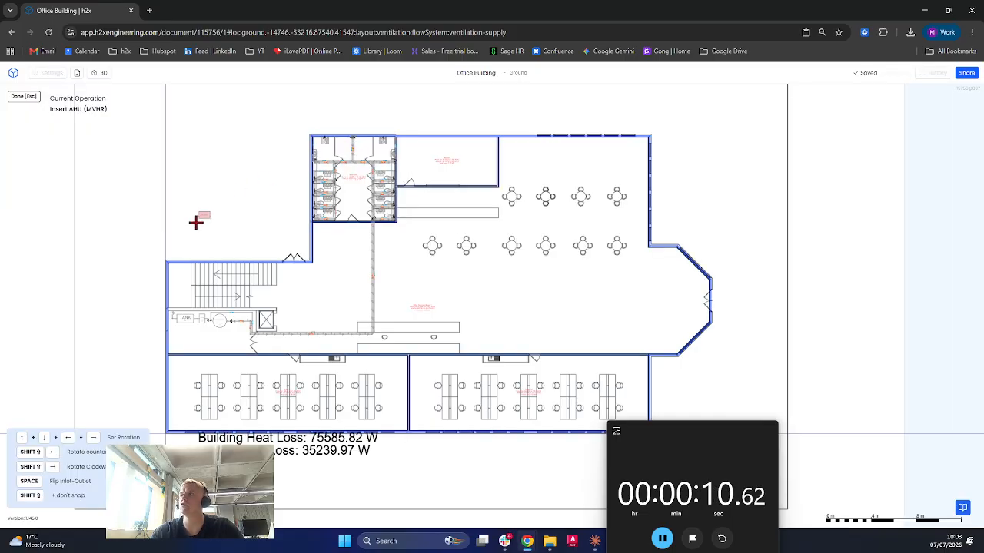
scroll(182, 254, up, 6)
key(shift+Right)
key(shift+Right)
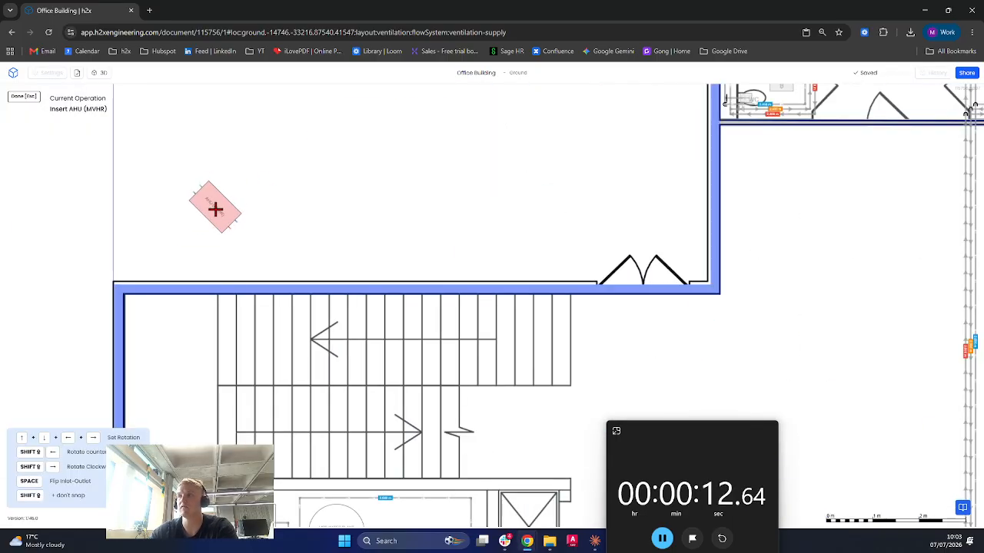
key(shift+Right)
key(shift+Right)
click(206, 177)
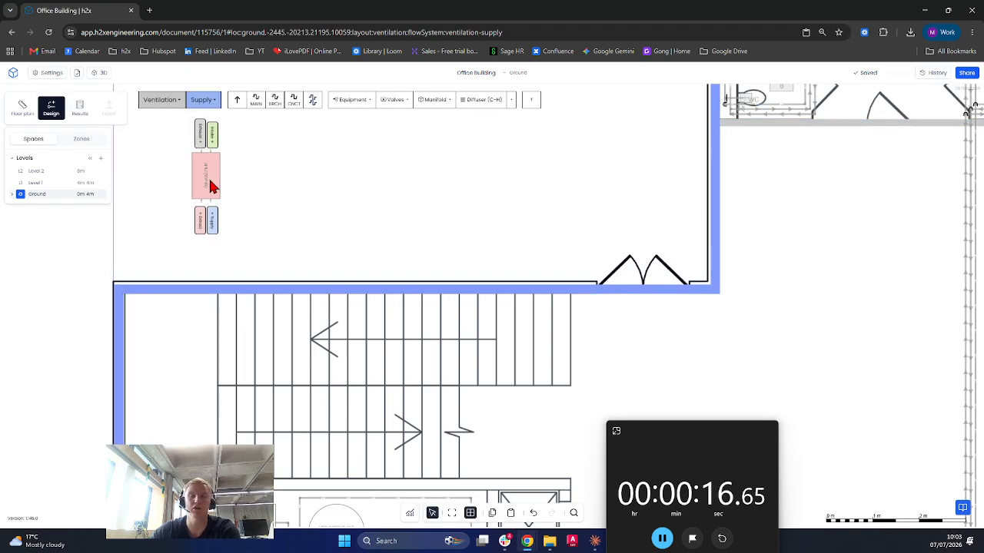
Set the AHU's depth to 2500 mm and its width to 2000 mm
click(212, 187)
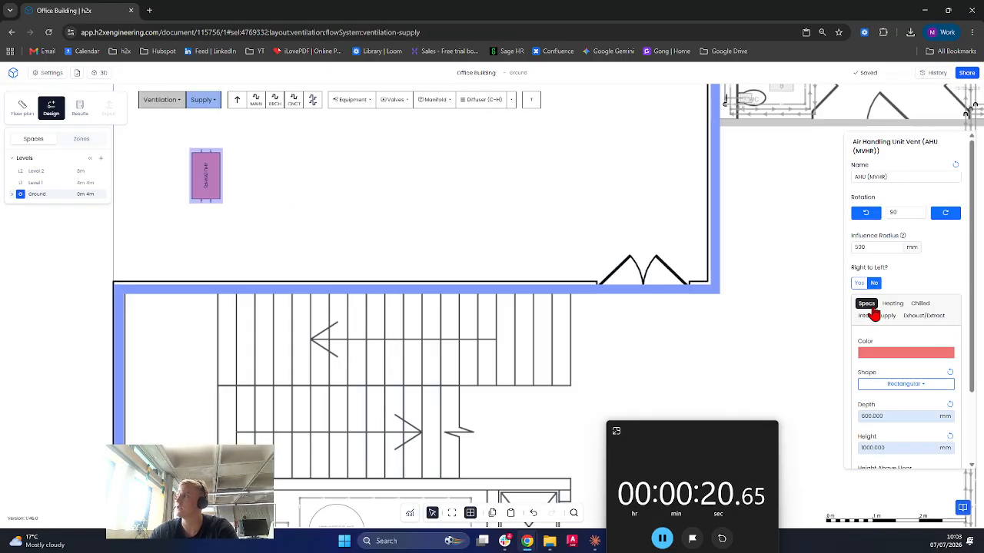
scroll(876, 384, down, 2)
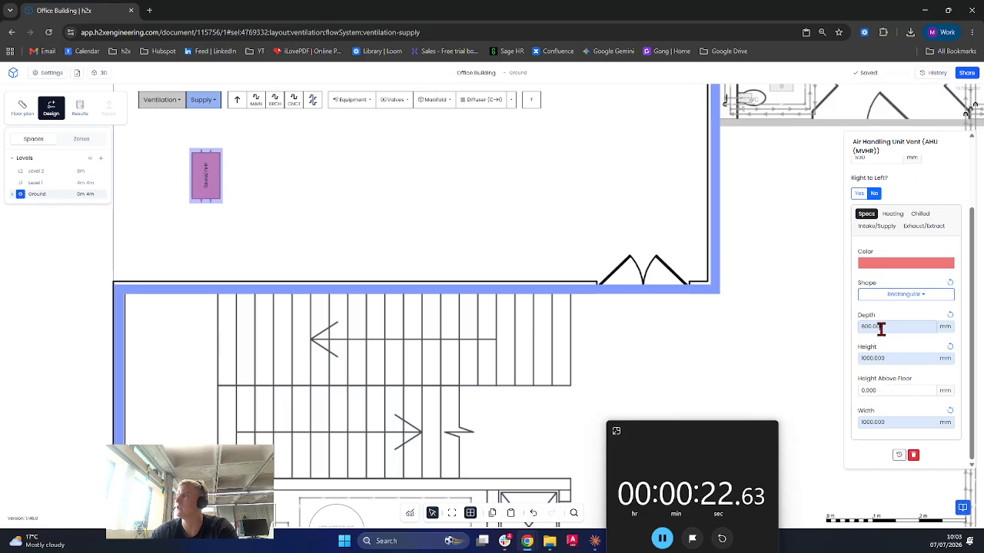
click(881, 328)
text(2500)
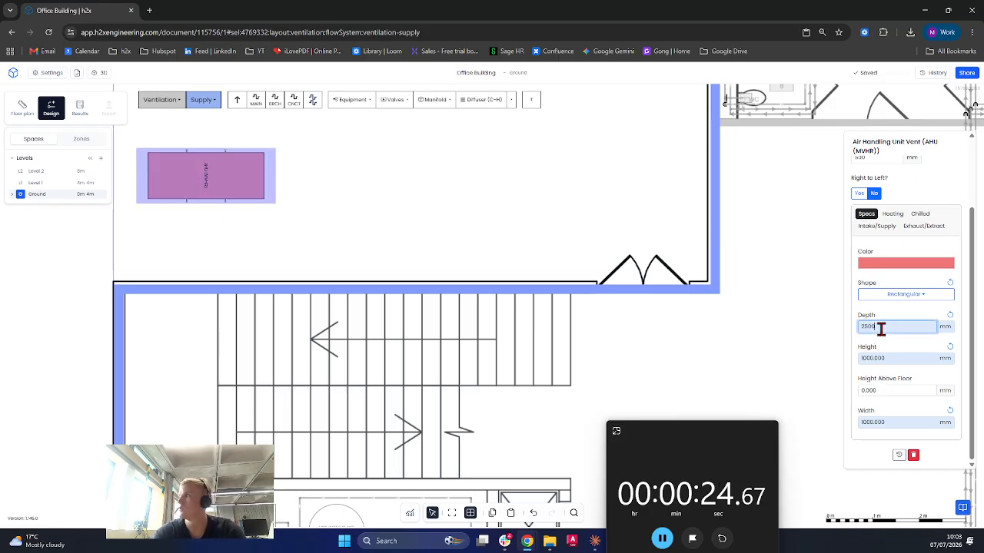
key(Return)
click(882, 421)
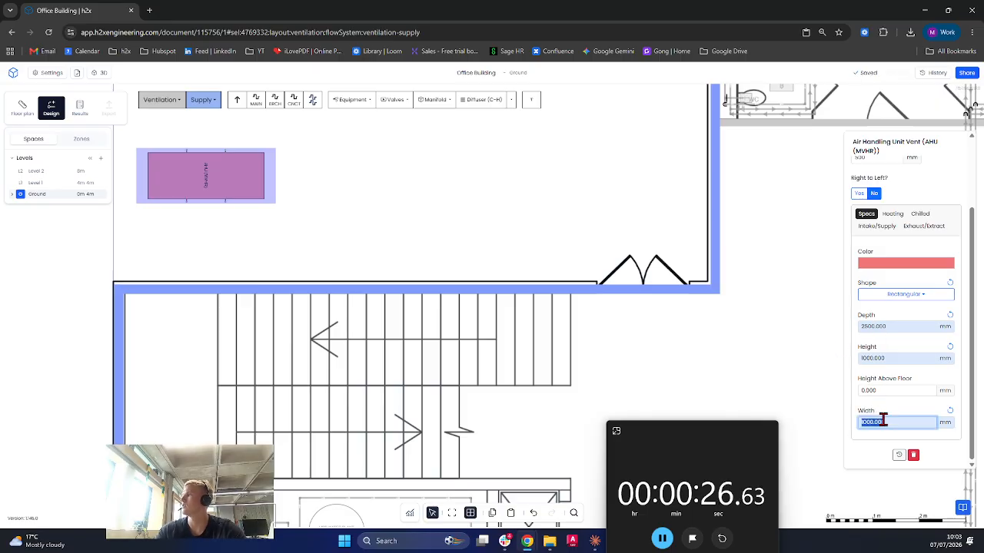
text(200)
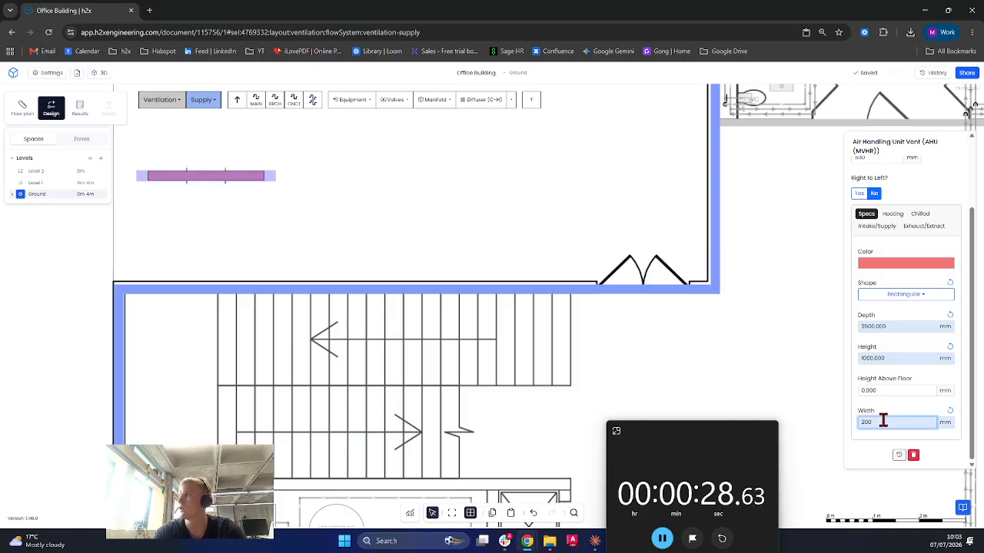
text(0)
key(Return)
click(319, 246)
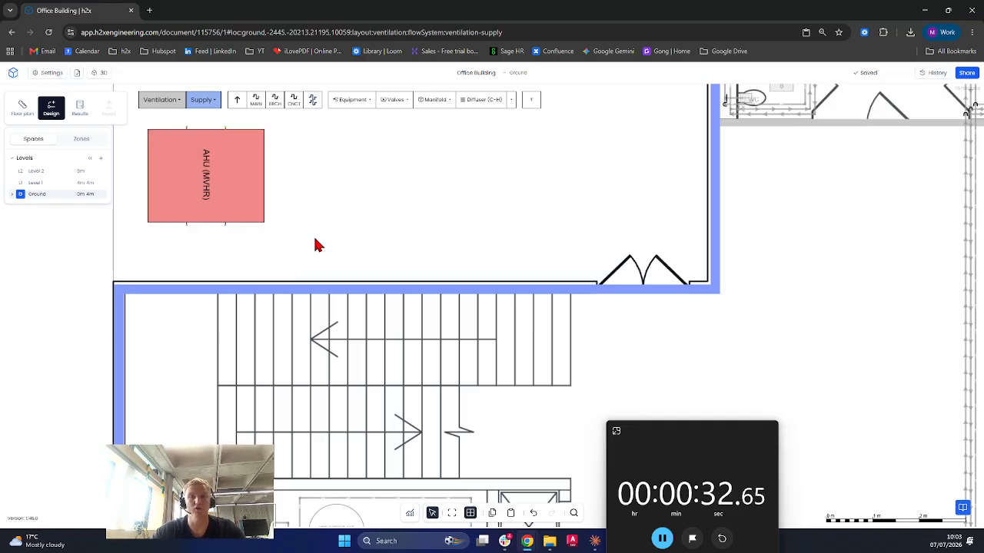
Draw a main supply duct from the AHU's supply outlet straight towards the building, ending just outside the staircase wall
click(254, 111)
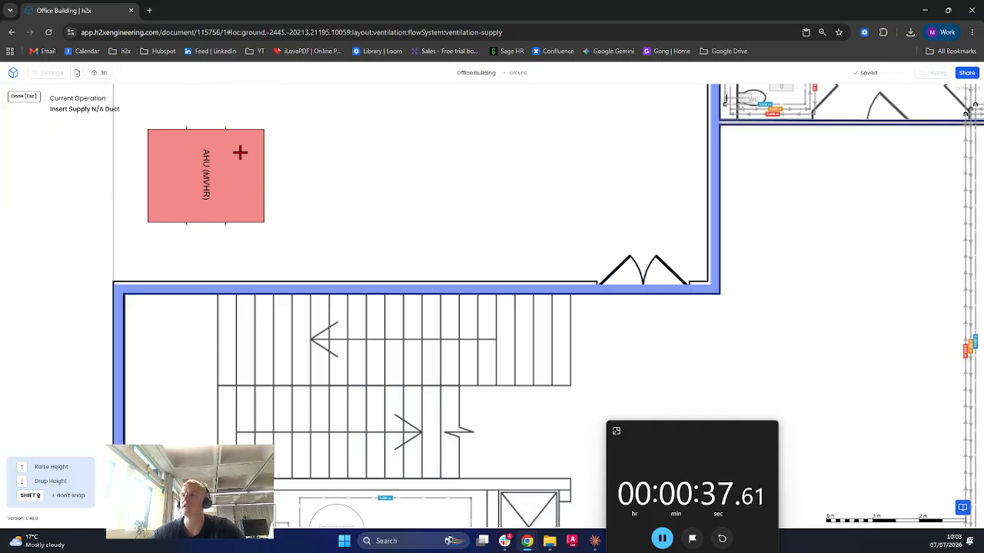
click(226, 228)
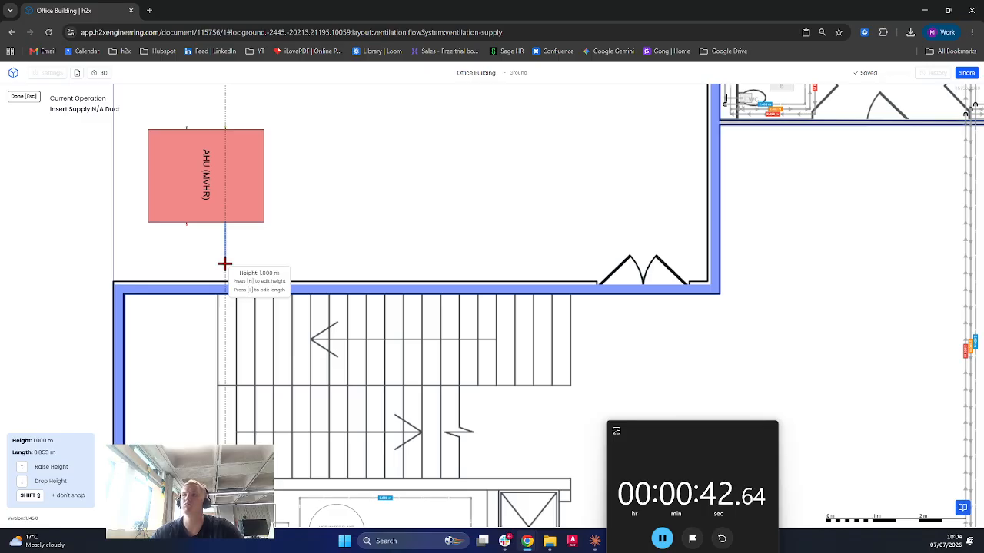
click(227, 271)
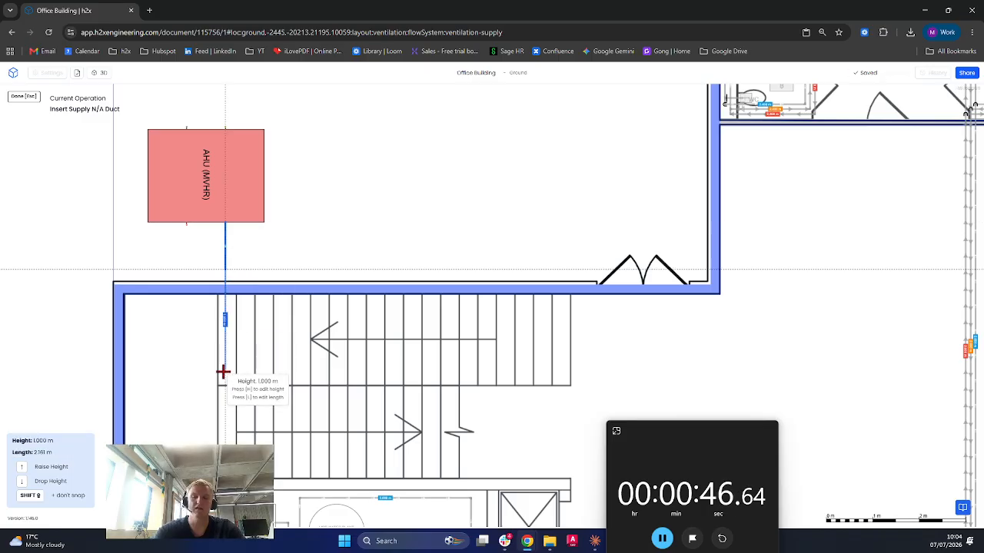
Continue the supply duct at a height of 1.7 m across the staircase and end it beside the tank
key(h)
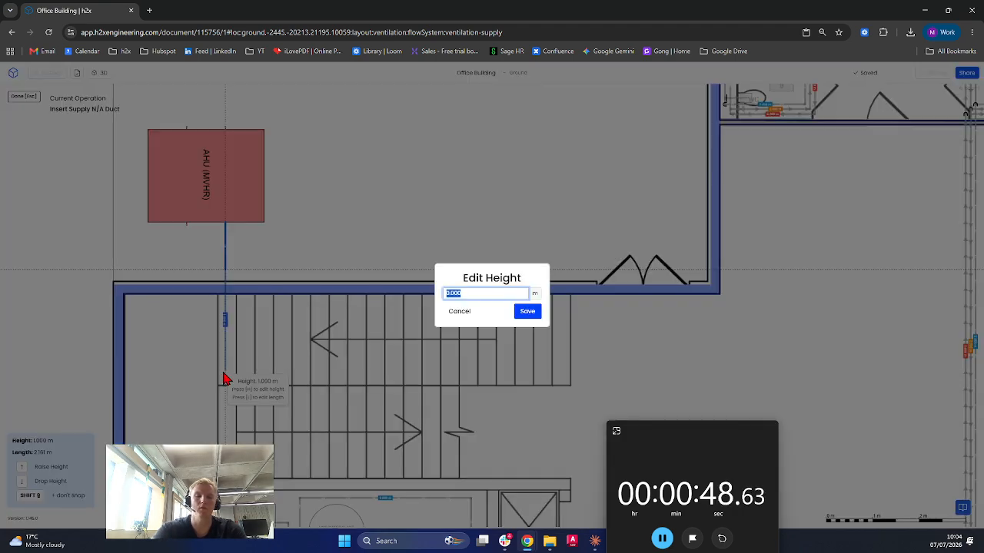
key(BackSpace)
text(1.7)
key(Return)
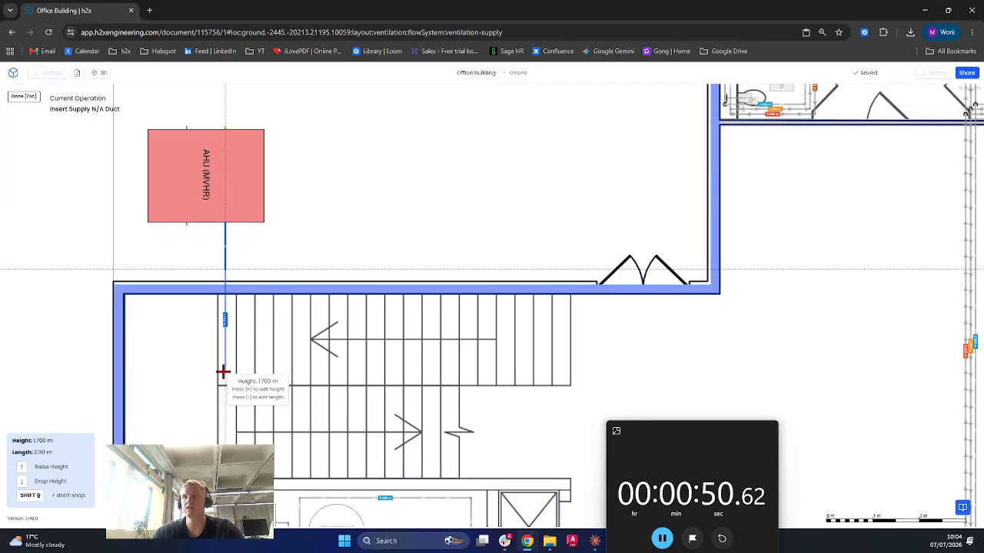
middle_drag(235, 332, 236, 206)
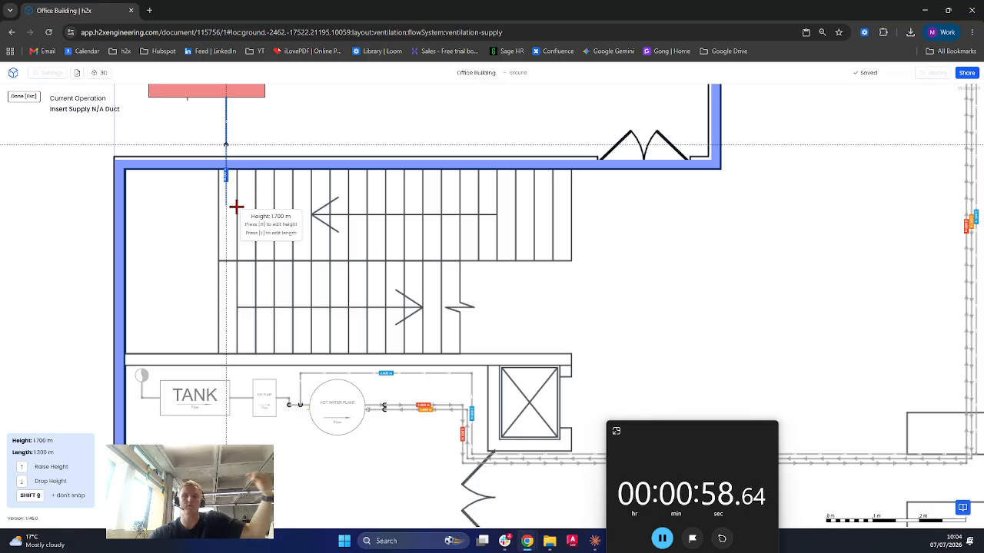
scroll(238, 272, down, 2)
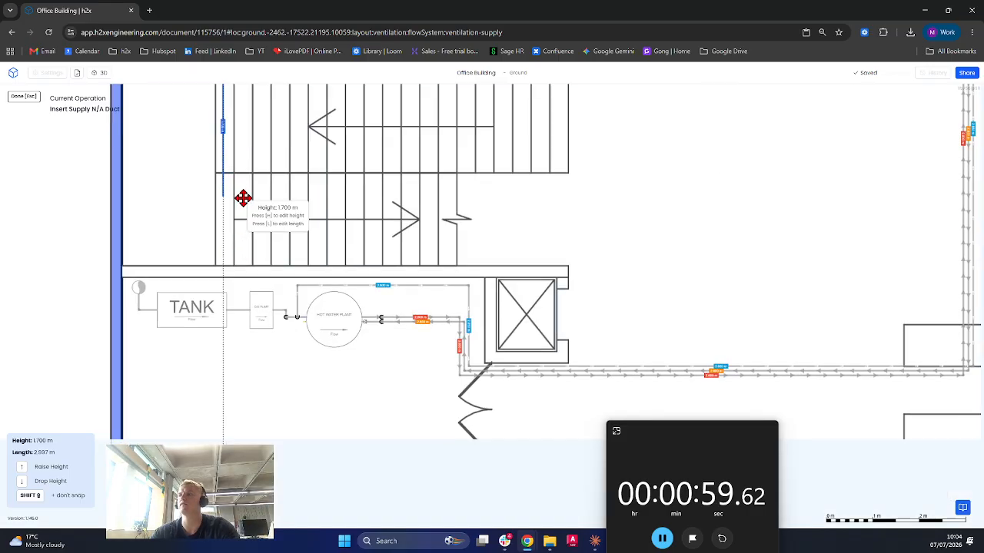
click(223, 302)
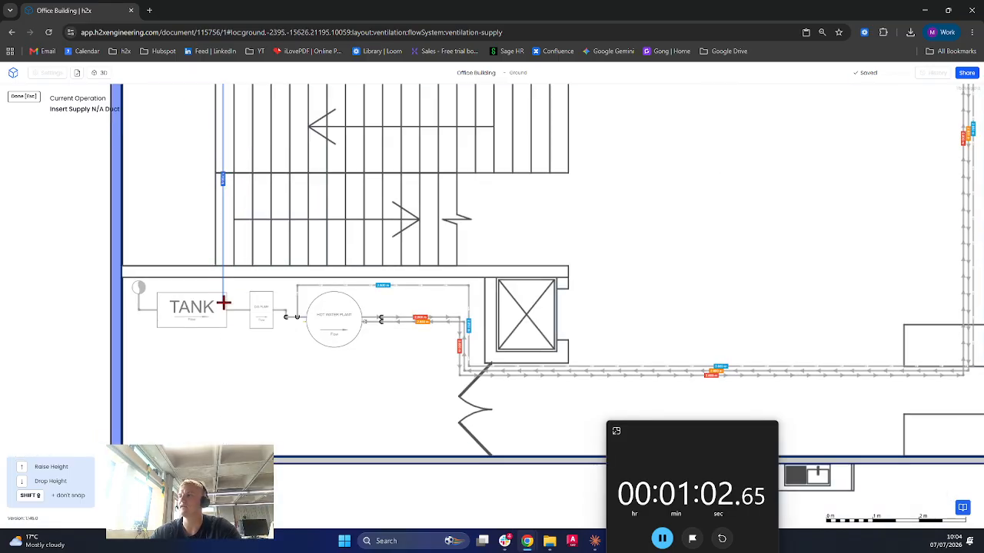
key(Escape)
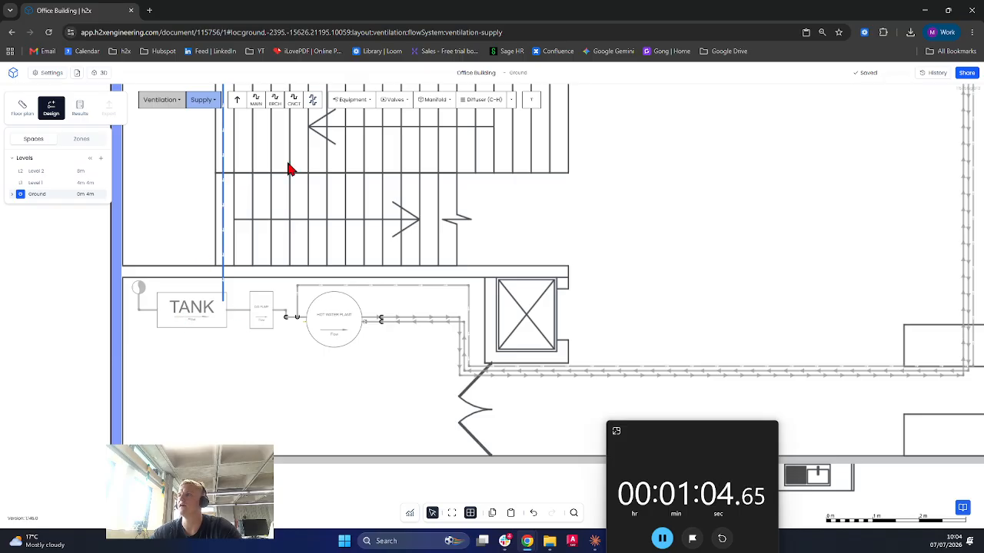
Place a supply riser at the duct's end beside the tank and continue the main duct from it at 3 m height towards the office wall
click(237, 103)
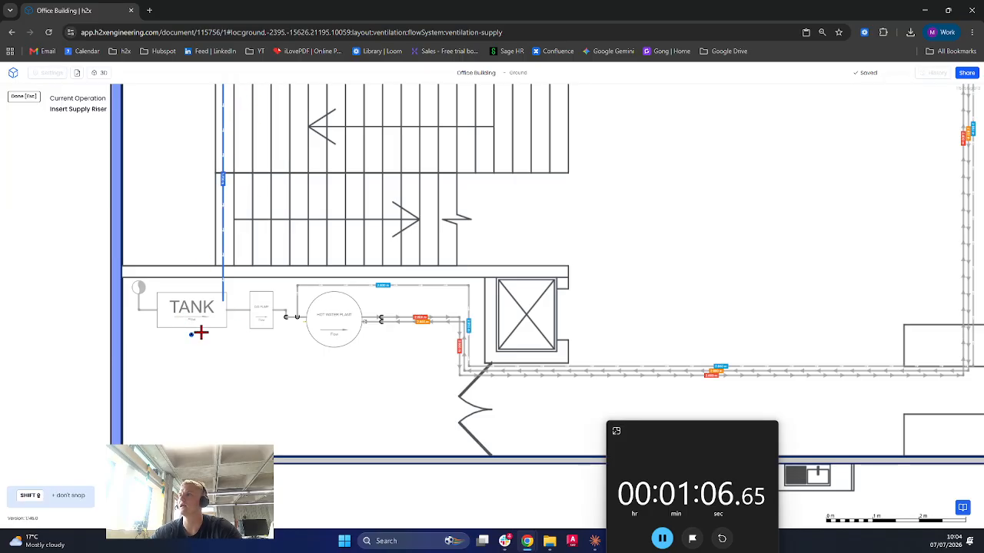
key(Escape)
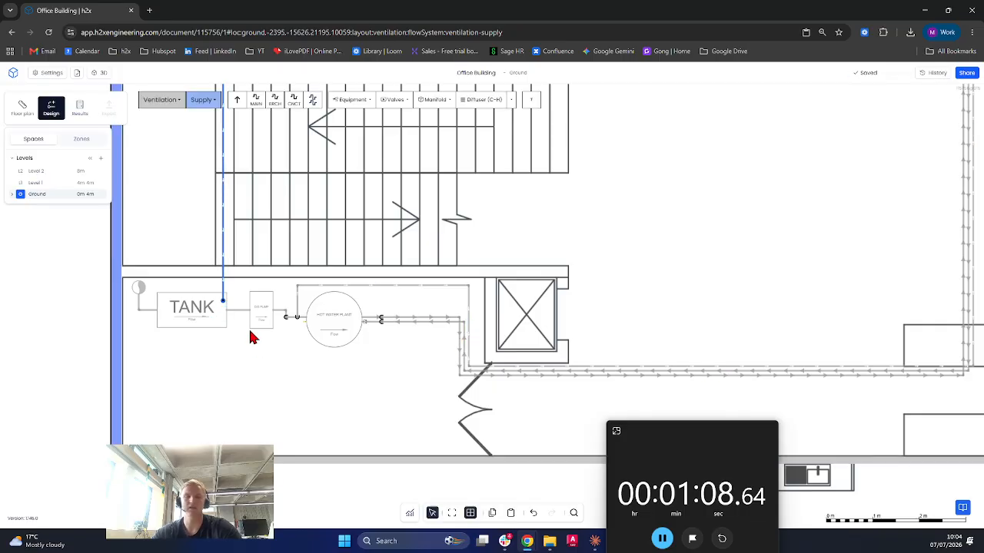
click(274, 100)
click(255, 108)
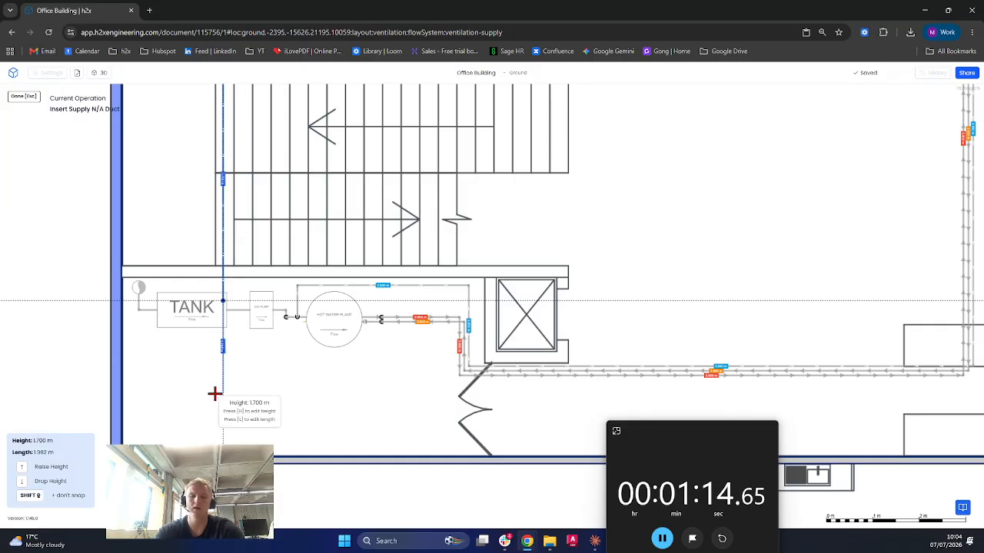
text(ht: )
text(3)
key(Return)
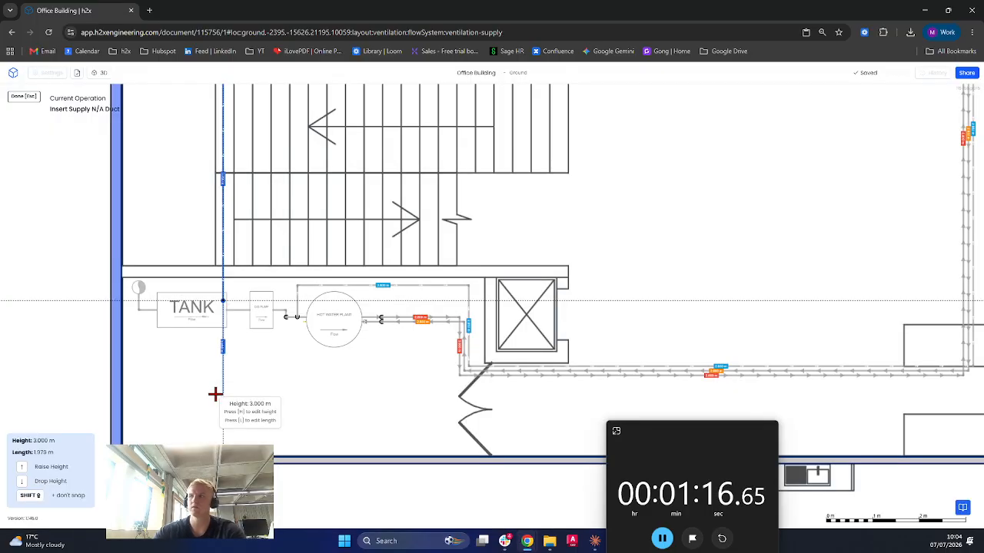
scroll(215, 401, down, 3)
click(217, 419)
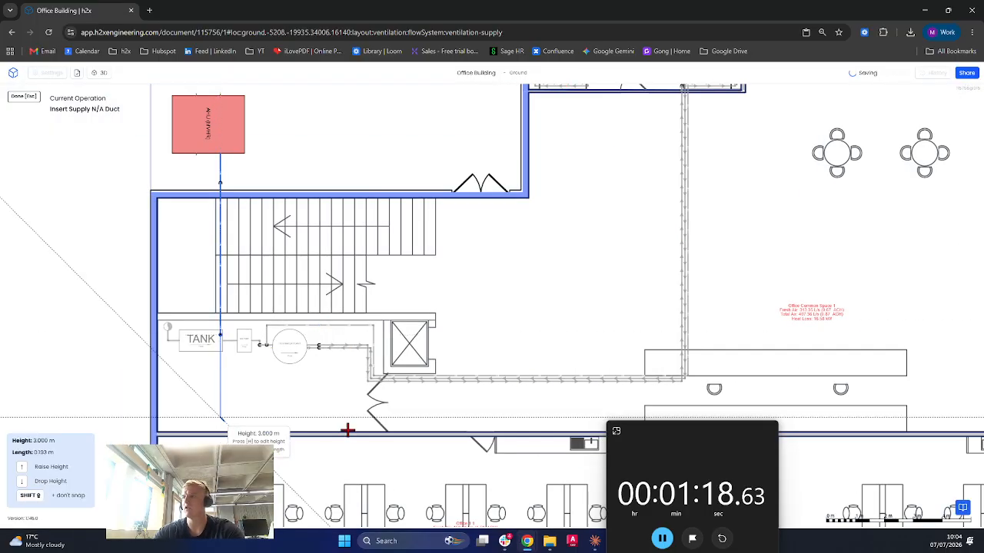
Run the main supply duct about 54 m horizontally above the offices, past the building's far exterior wall
middle_drag(399, 424, 171, 389)
scroll(171, 388, down, 2)
middle_drag(798, 363, 512, 374)
scroll(510, 375, down, 3)
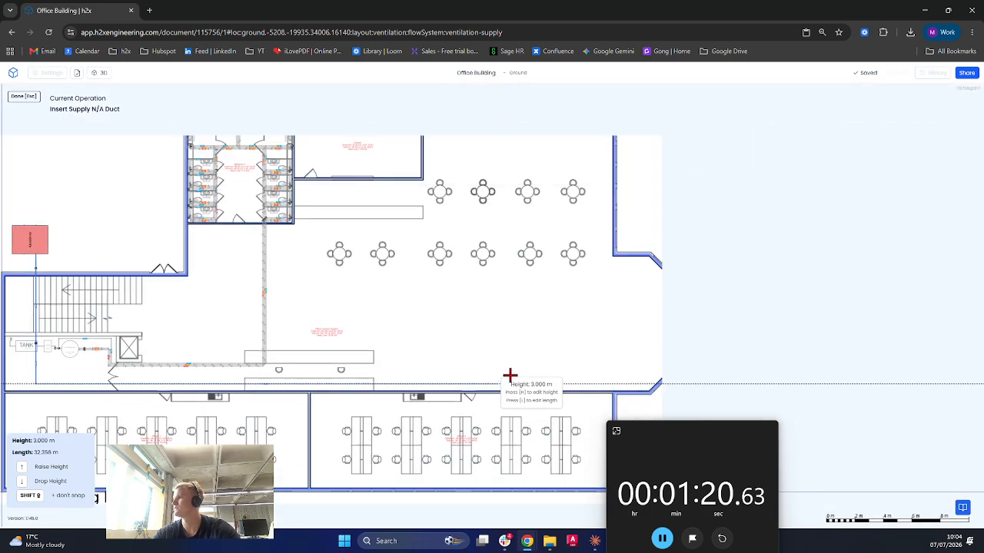
click(803, 370)
key(Escape)
Move the long horizontal supply duct up towards the hot water plant, away from the office wall
scroll(43, 391, up, 5)
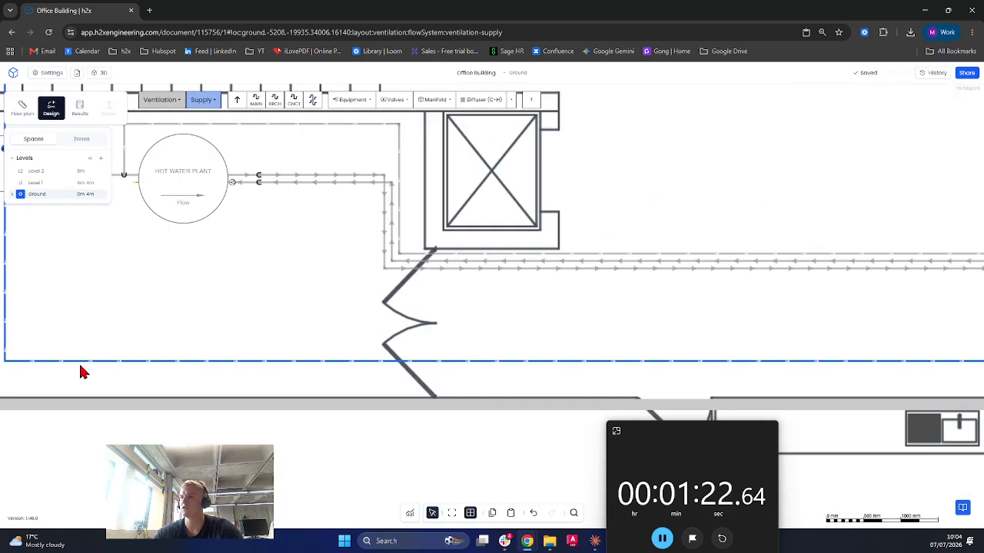
drag(86, 362, 90, 306)
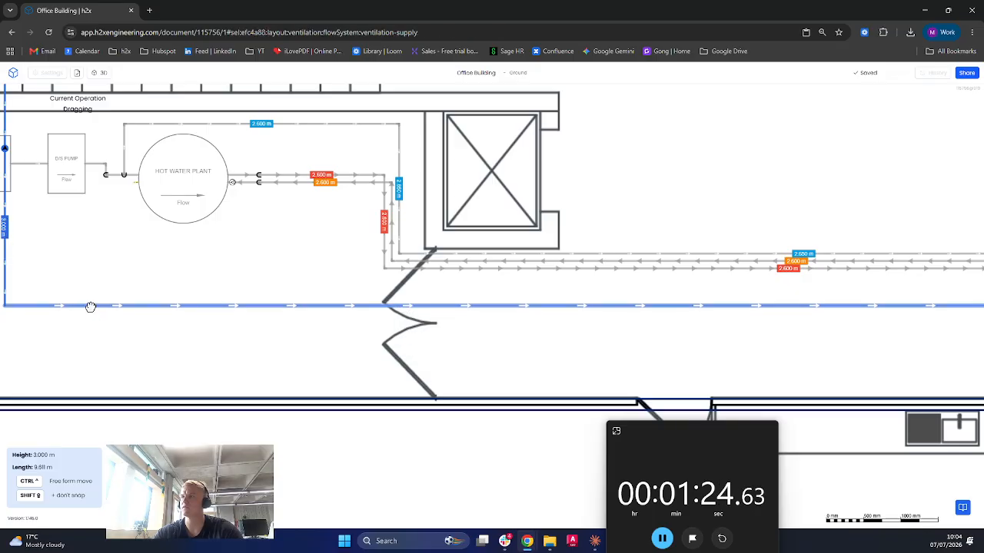
scroll(144, 353, down, 3)
scroll(331, 355, down, 5)
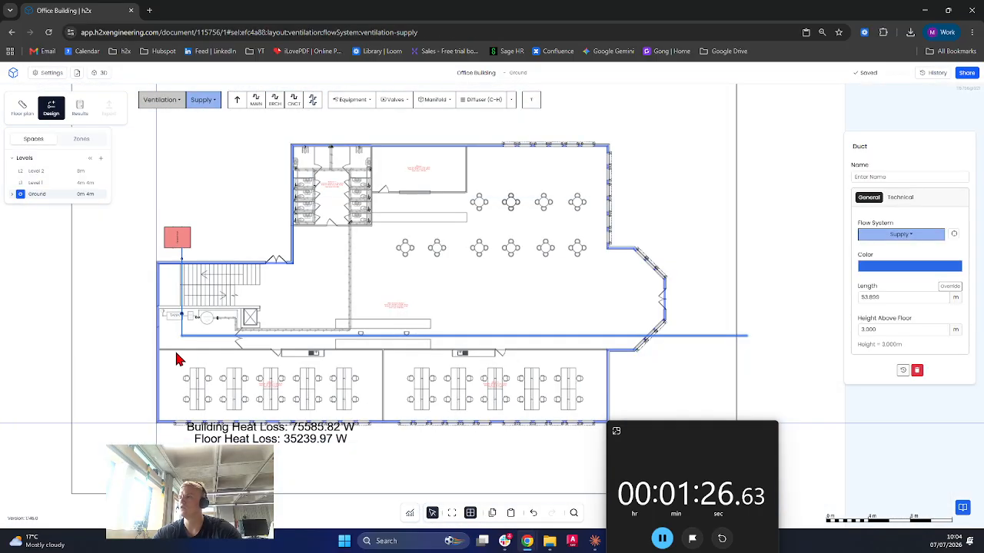
click(190, 429)
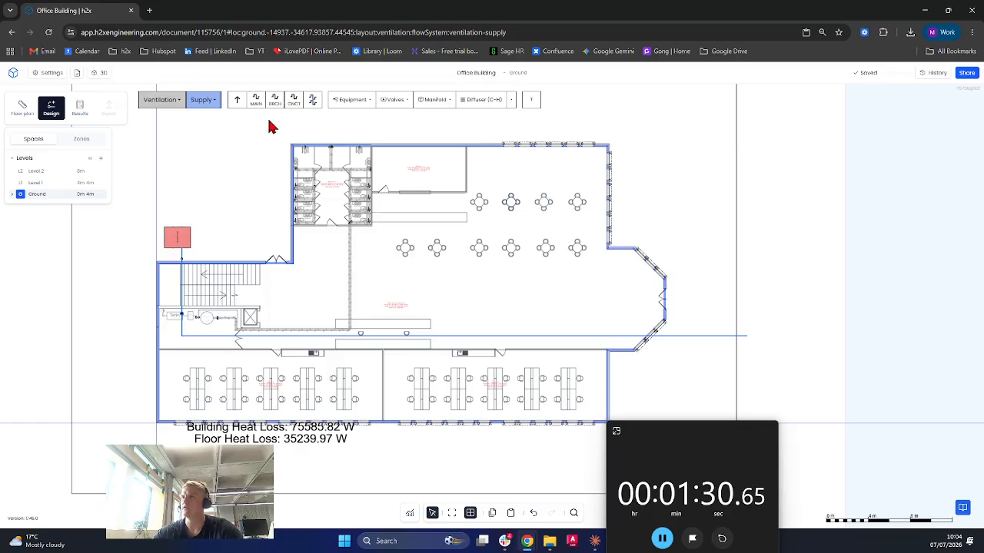
Draw a supply branch duct at 3 m height from the main duct's corner into Office 1 1 and across its five desk rows
click(277, 107)
scroll(153, 325, up, 3)
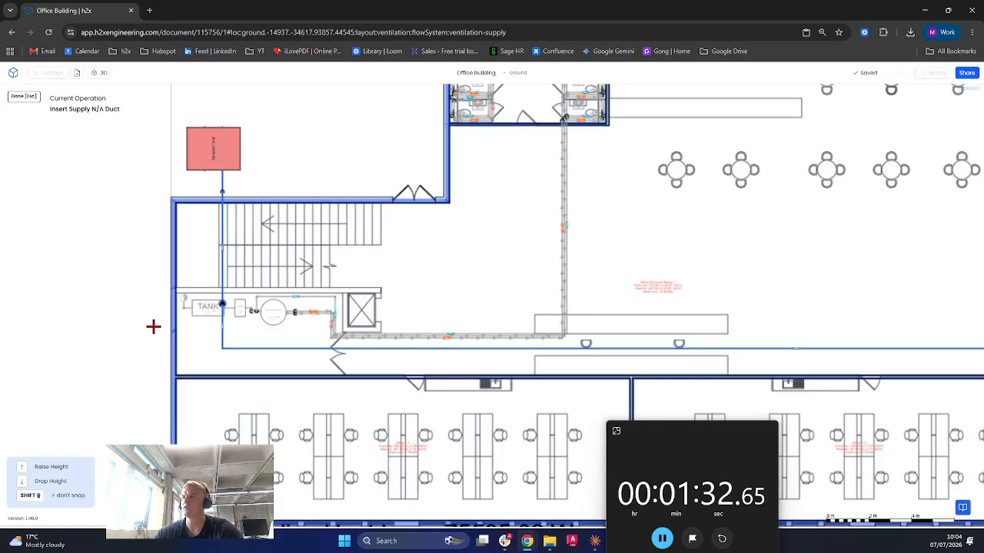
scroll(171, 347, up, 5)
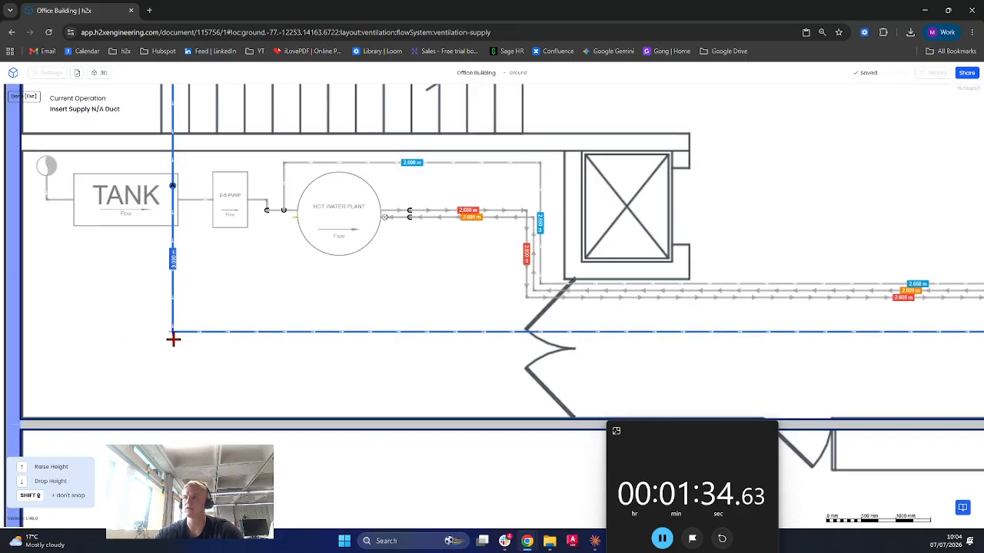
click(172, 342)
scroll(174, 323, down, 5)
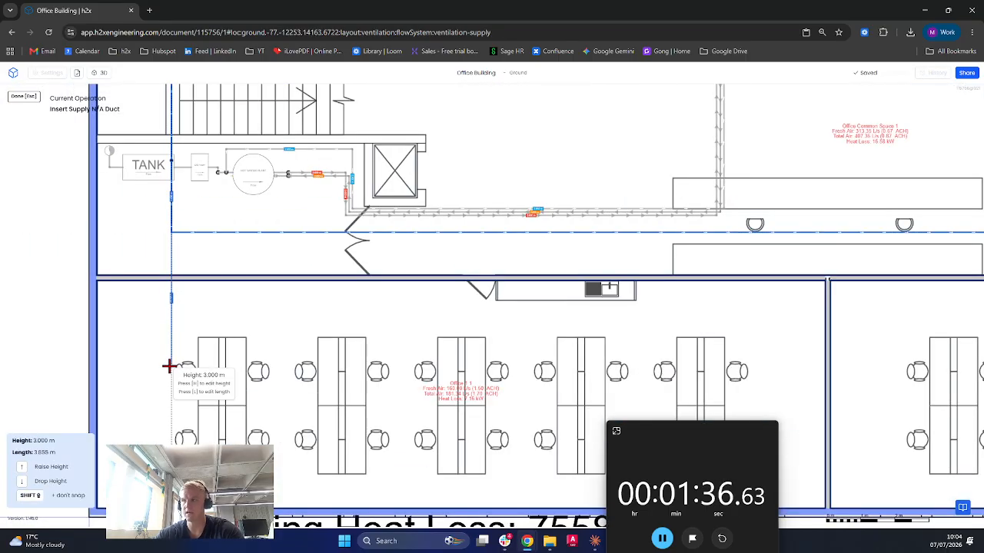
scroll(169, 364, down, 5)
click(454, 364)
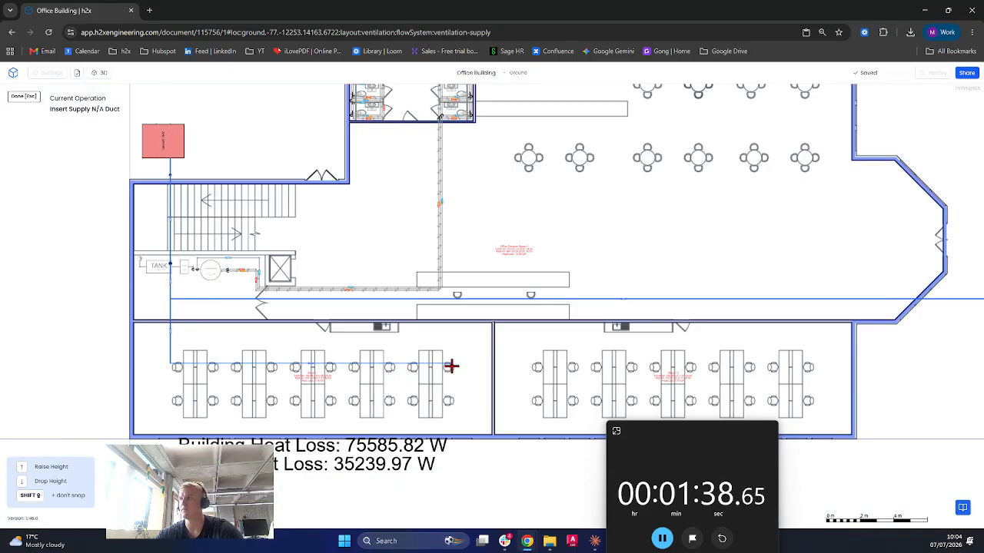
key(Escape)
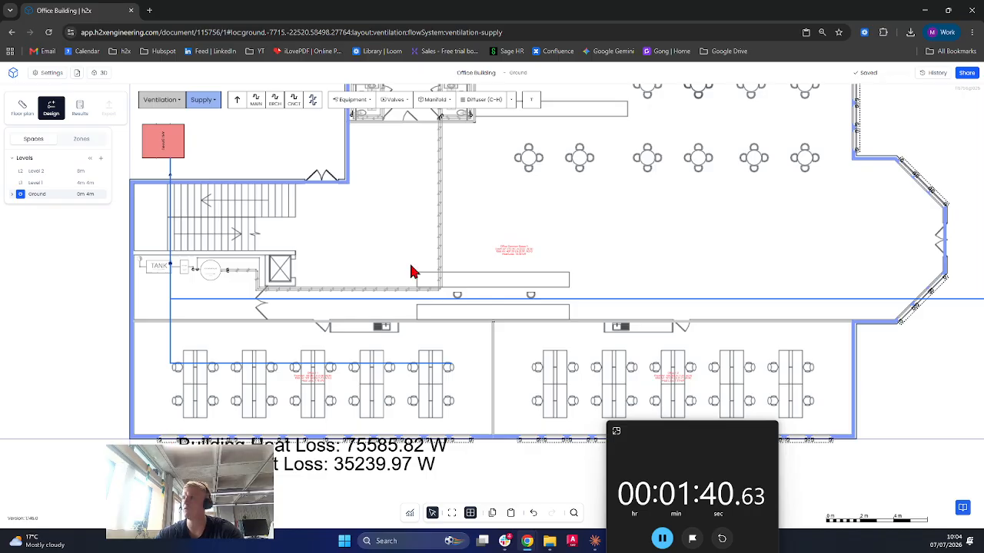
Place four circular horizontal supply diffusers between the desk rows of Office 1 1, each connected to the branch duct
click(509, 105)
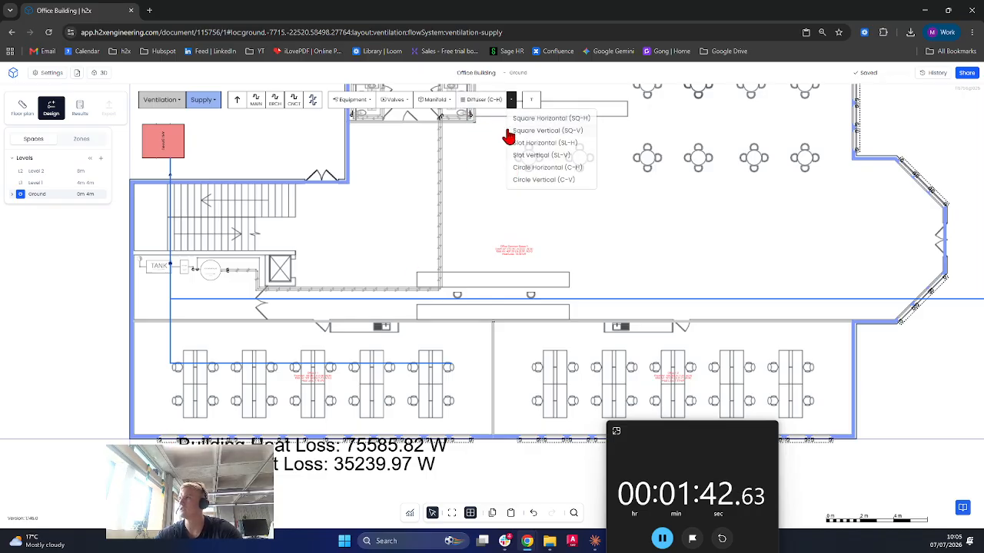
click(540, 183)
scroll(222, 407, up, 5)
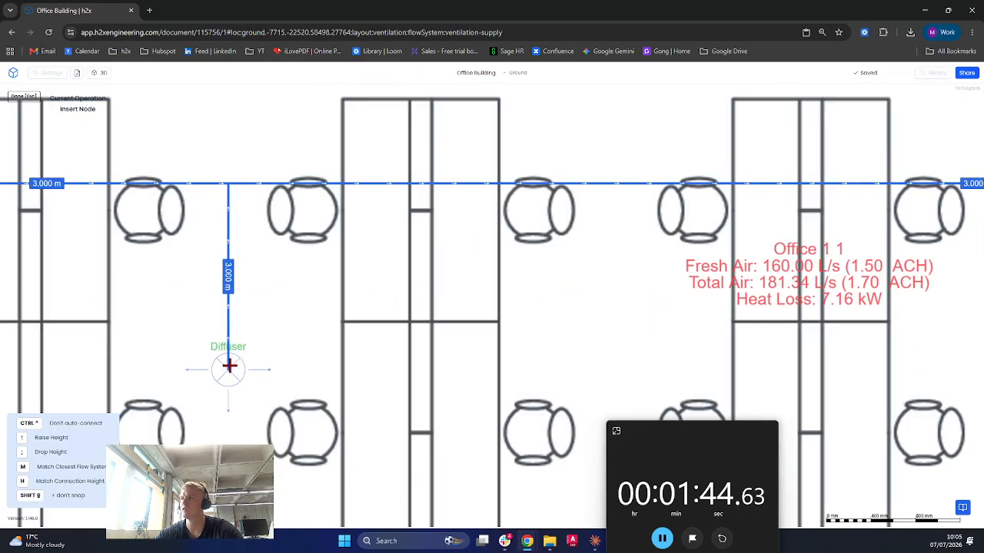
scroll(226, 325, down, 5)
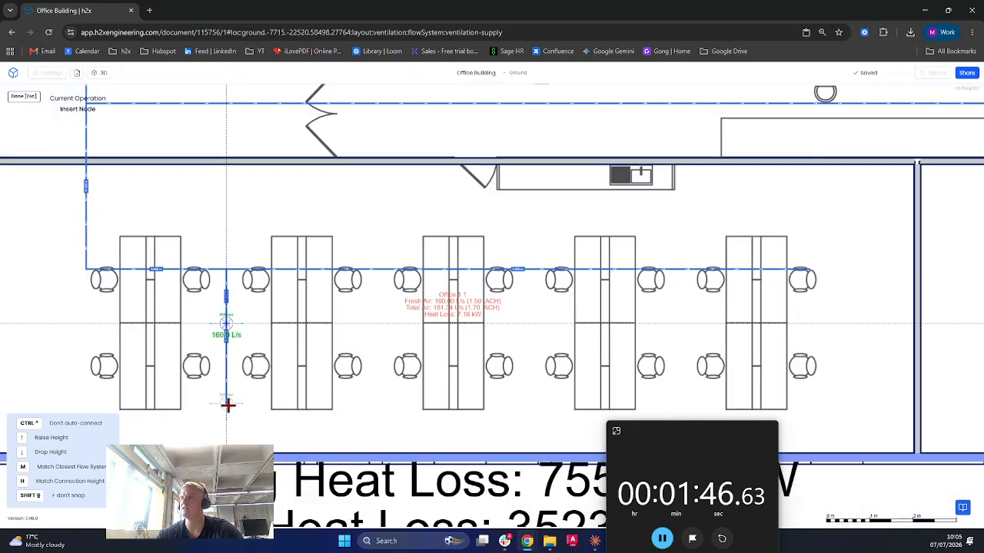
click(227, 325)
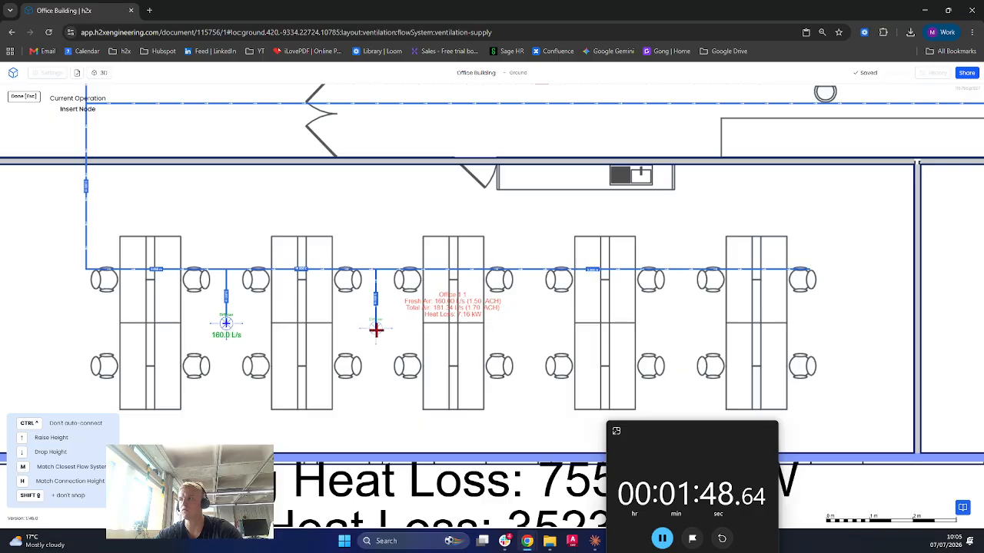
click(378, 326)
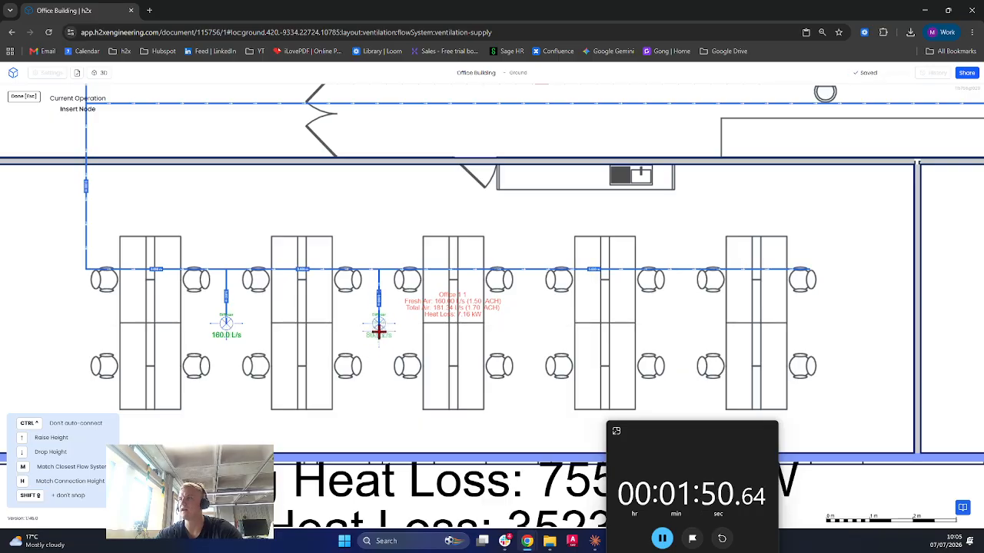
click(529, 329)
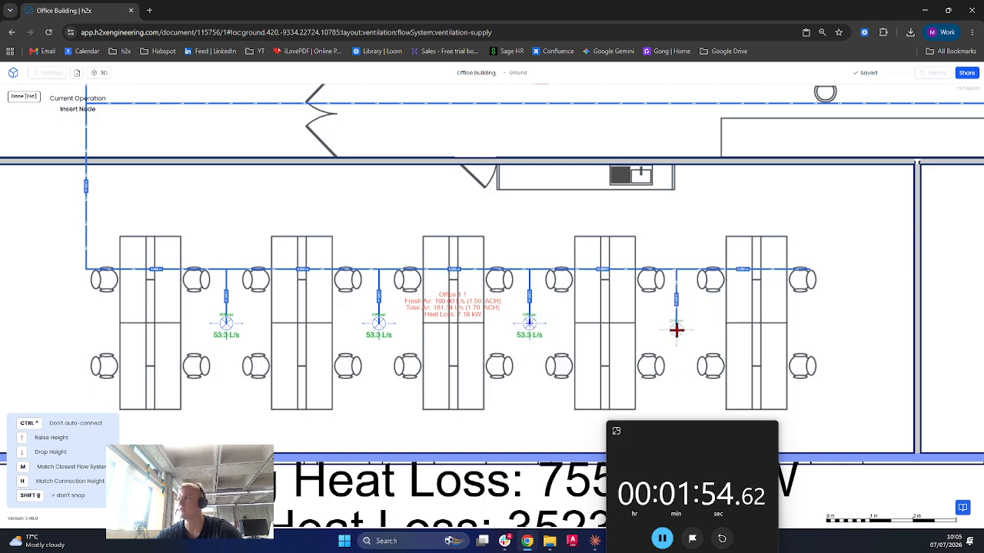
key(Escape)
Delete the leftover stretch of branch duct beyond the fourth diffuser in Office 1 1
right_click(728, 285)
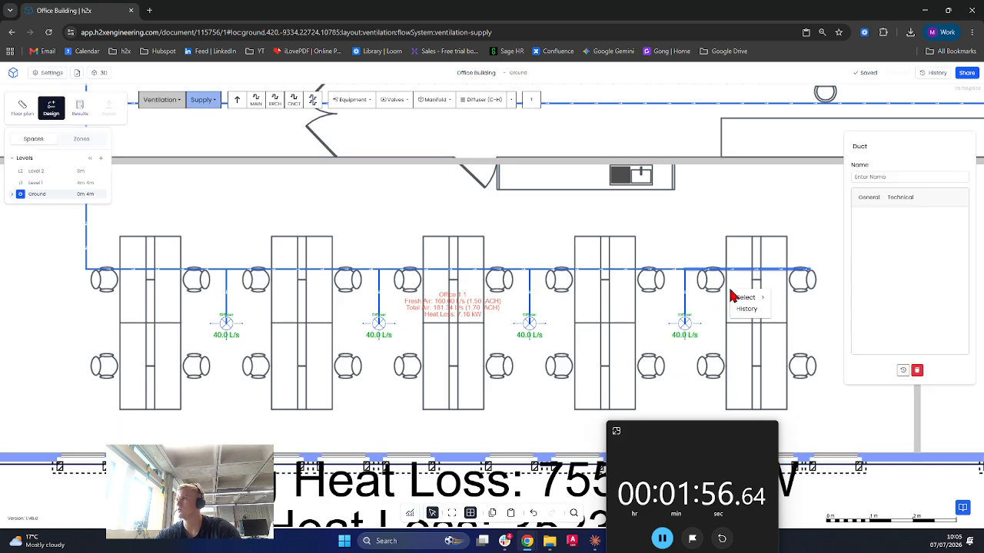
key(Delete)
Look at the properties of the last diffuser in Office 1 1 and its available flow rate modes
click(683, 331)
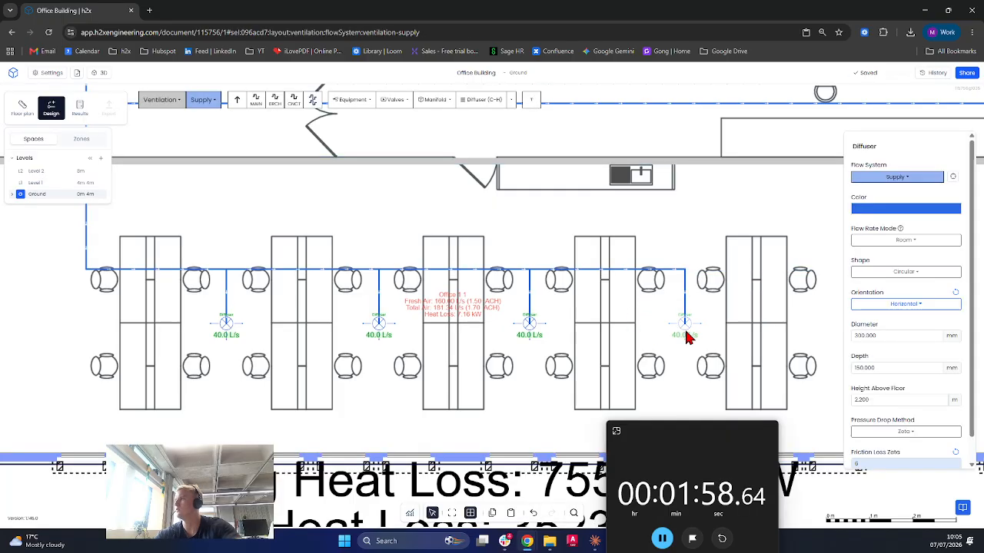
click(876, 240)
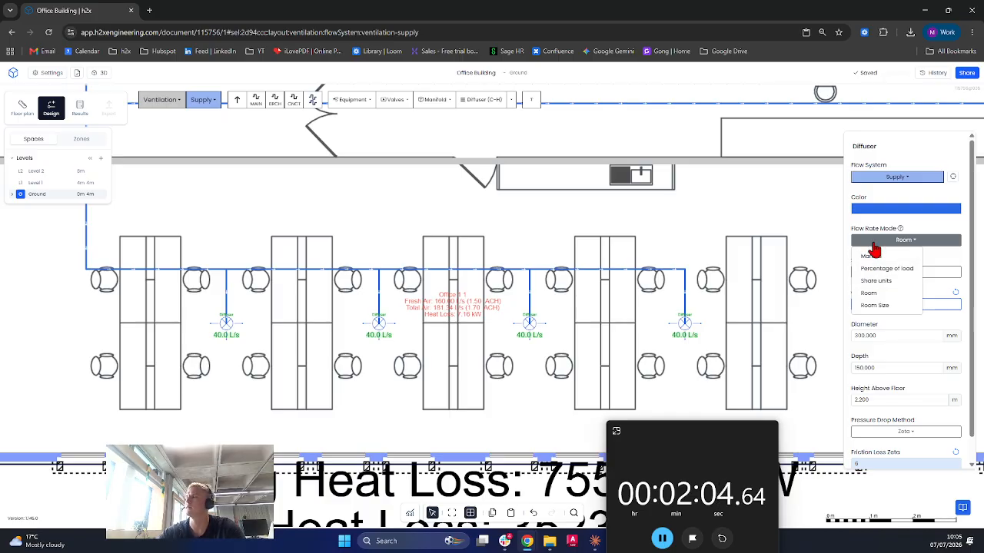
click(789, 319)
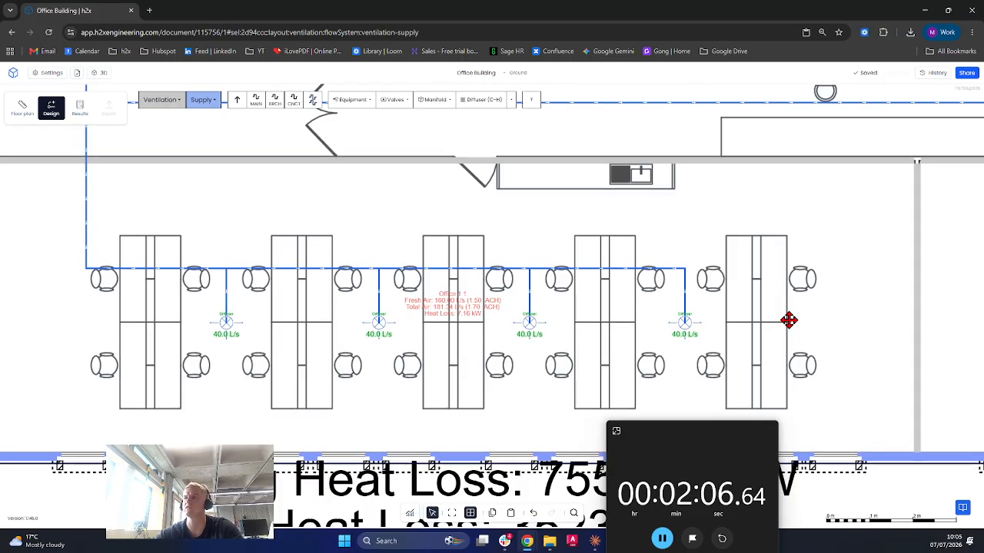
Insert a volume control damper in the branch duct just inside Office 1 1 and select it to view its properties
drag(411, 219, 621, 321)
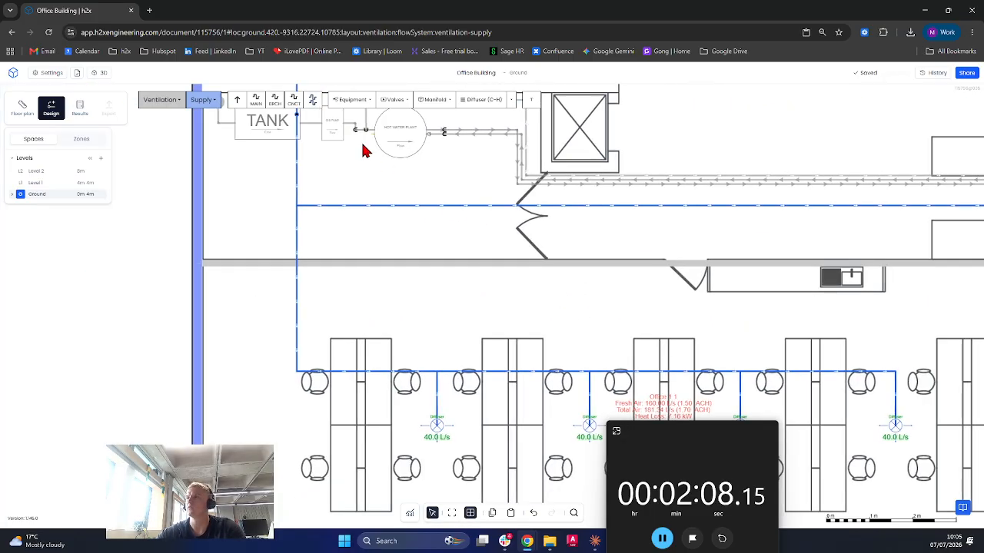
click(390, 99)
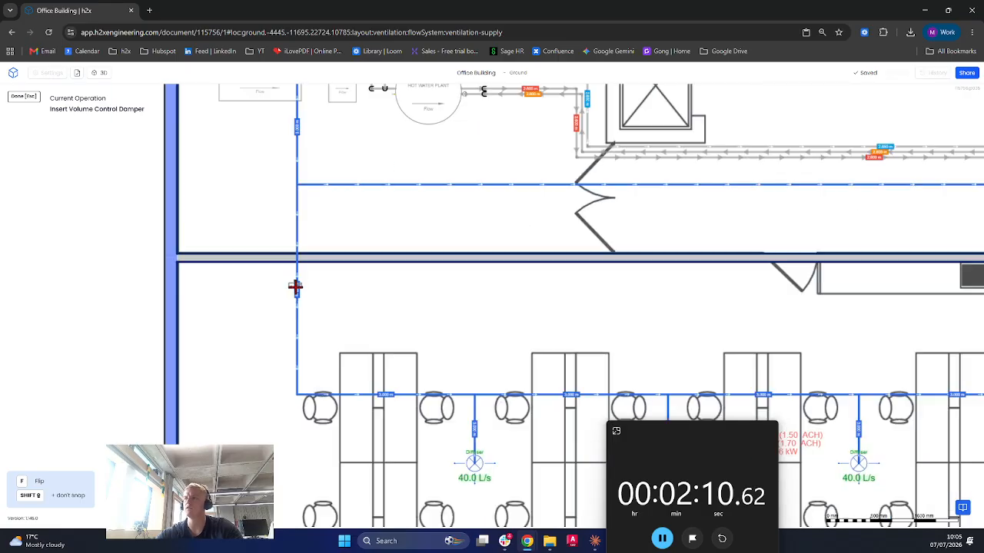
scroll(295, 296, up, 5)
click(298, 326)
scroll(299, 325, down, 5)
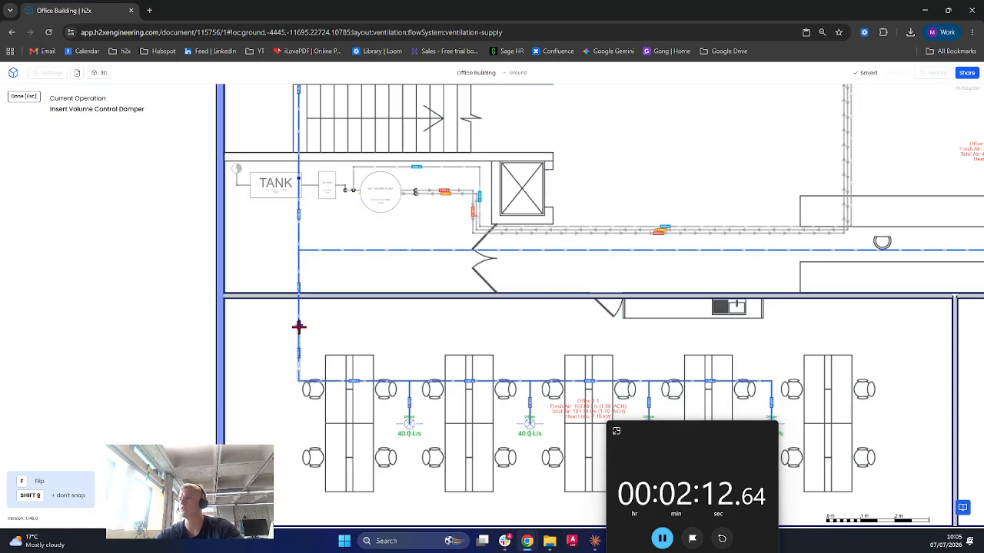
scroll(308, 350, up, 4)
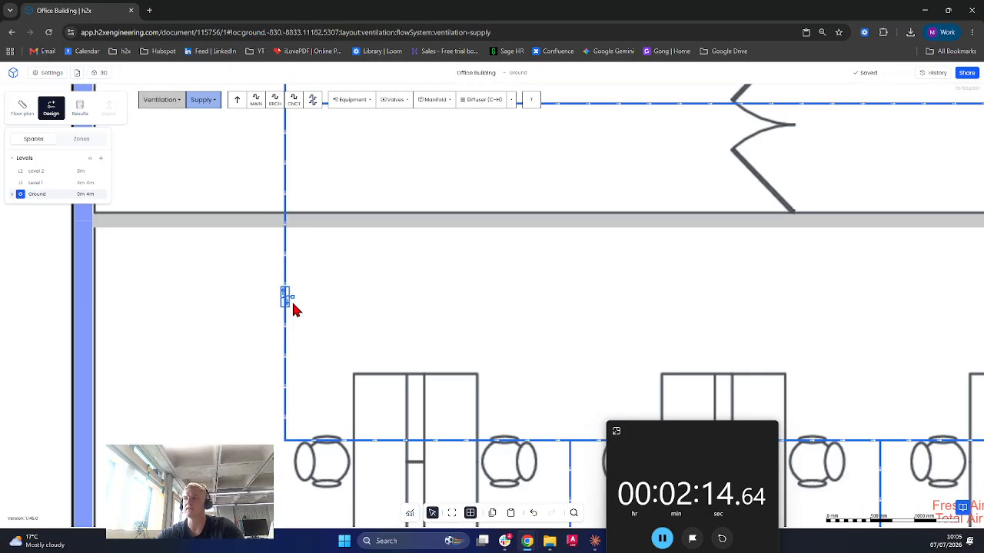
click(295, 305)
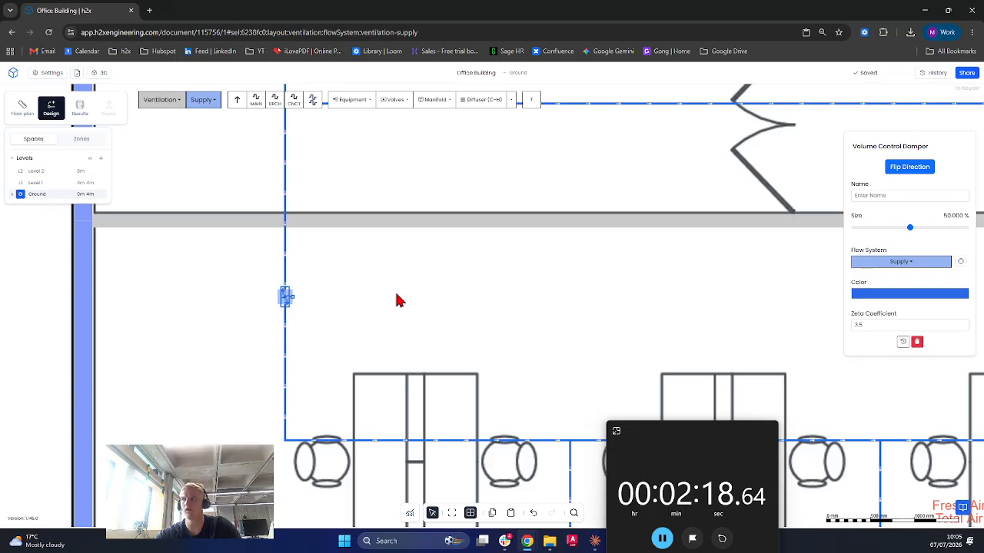
Copy the branch duct of Office 1 1 with its damper and four diffusers into Office 1 2, meeting the main supply duct
scroll(397, 294, down, 5)
drag(466, 288, 321, 267)
scroll(370, 280, down, 1)
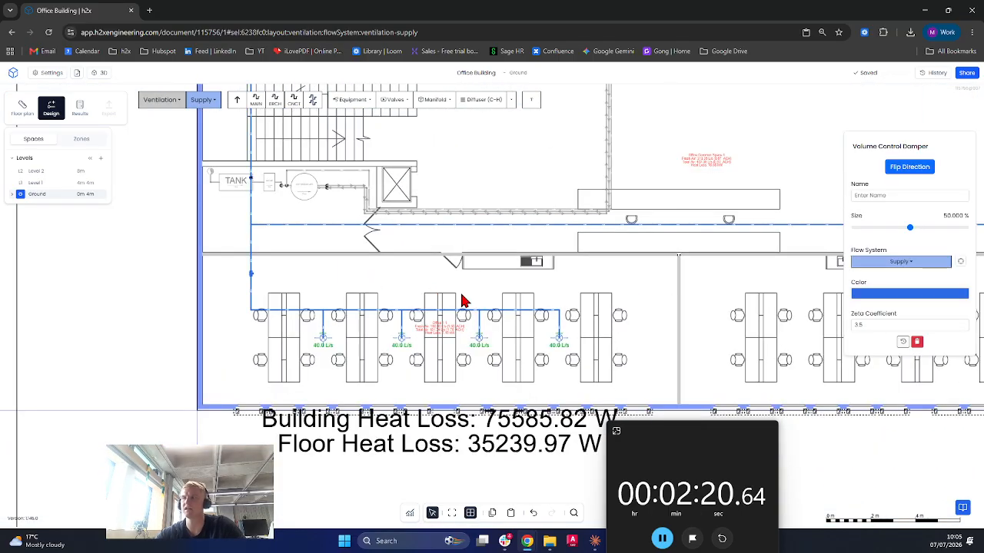
drag(606, 250, 215, 374)
right_drag(214, 366, 214, 364)
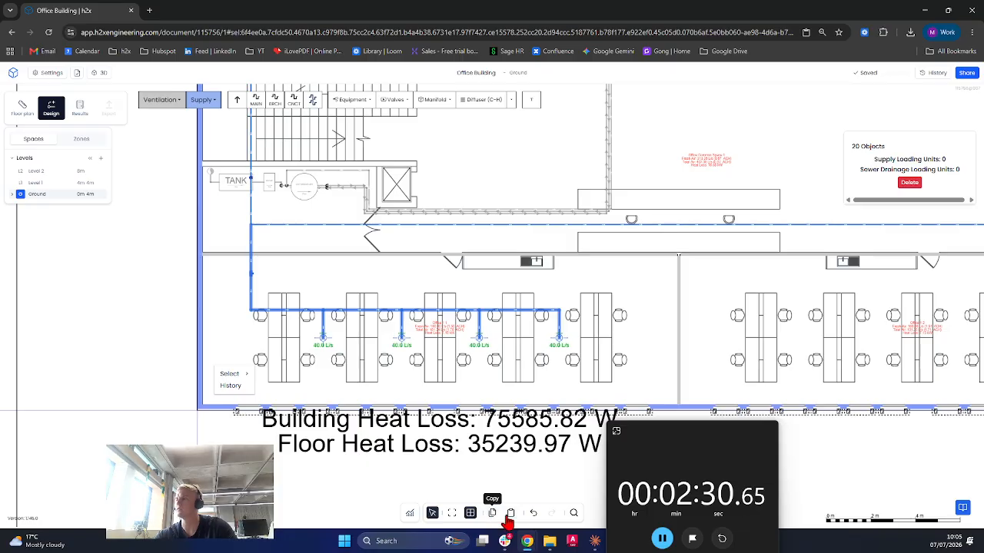
click(510, 514)
scroll(277, 346, down, 3)
scroll(372, 392, up, 5)
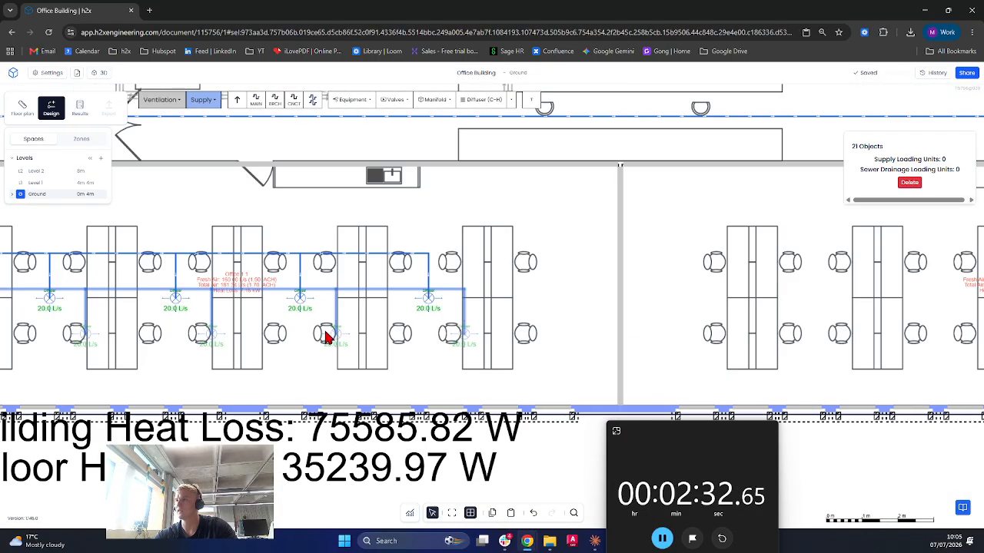
scroll(339, 347, down, 5)
drag(334, 339, 616, 307)
scroll(659, 354, up, 4)
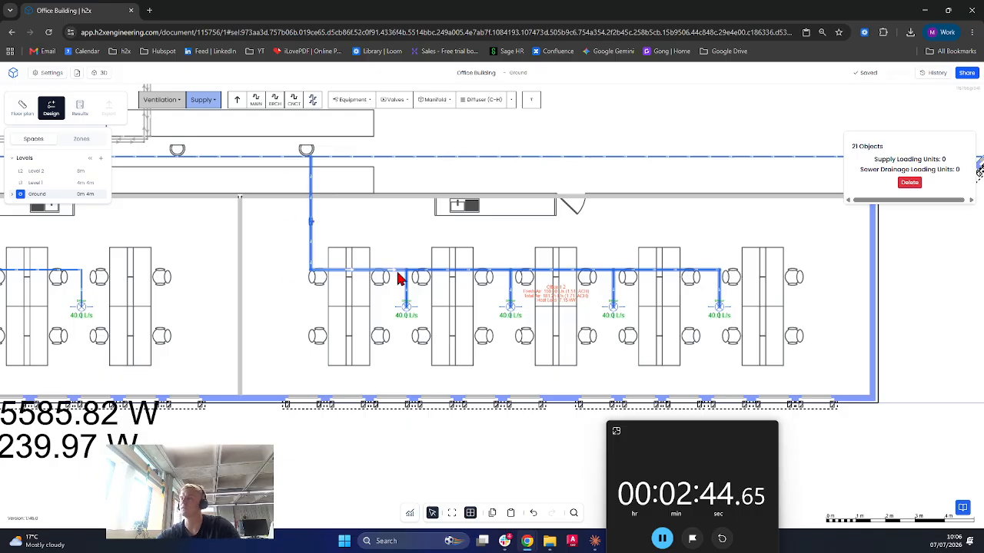
click(433, 254)
Draw a branch duct at 3 m height from the main duct about 10 m into the common space, turning between the table rows towards the exterior wall
scroll(439, 230, up, 10)
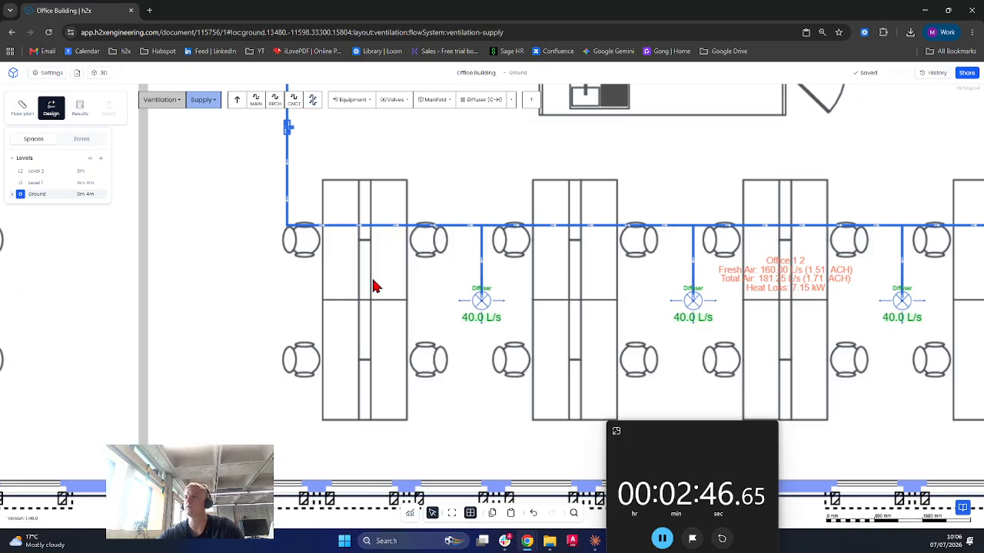
scroll(402, 244, down, 5)
drag(438, 188, 171, 329)
scroll(429, 241, down, 3)
drag(429, 240, 391, 339)
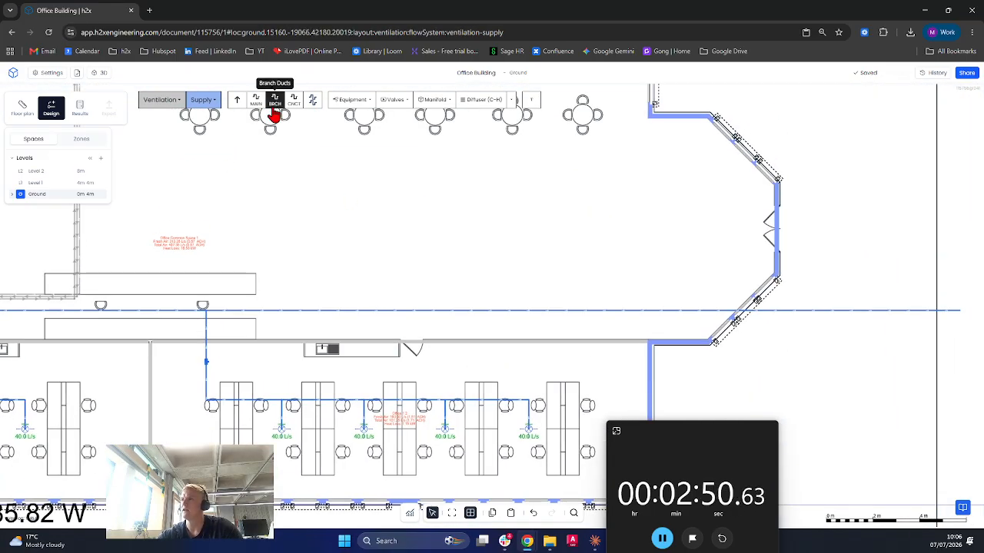
click(275, 100)
click(319, 311)
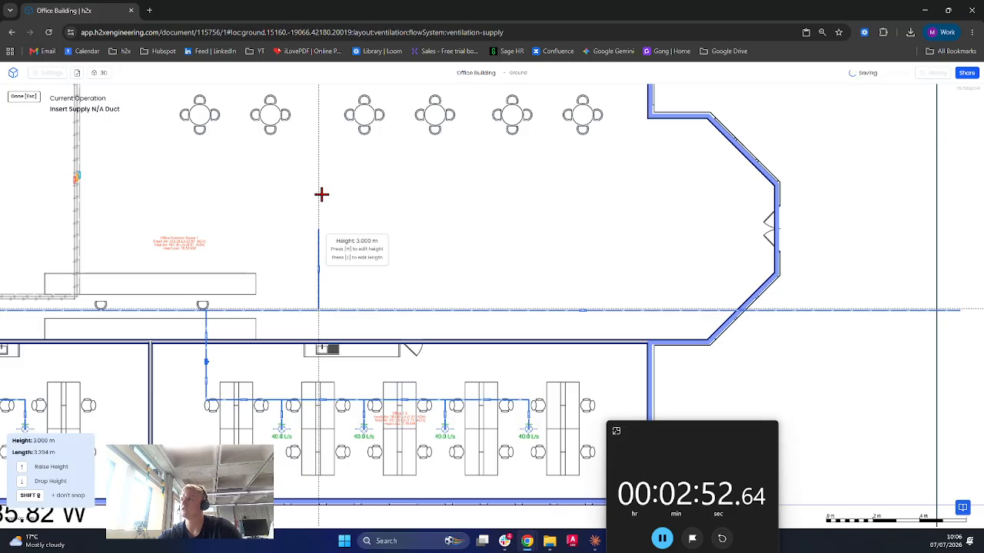
drag(319, 183, 286, 312)
click(284, 198)
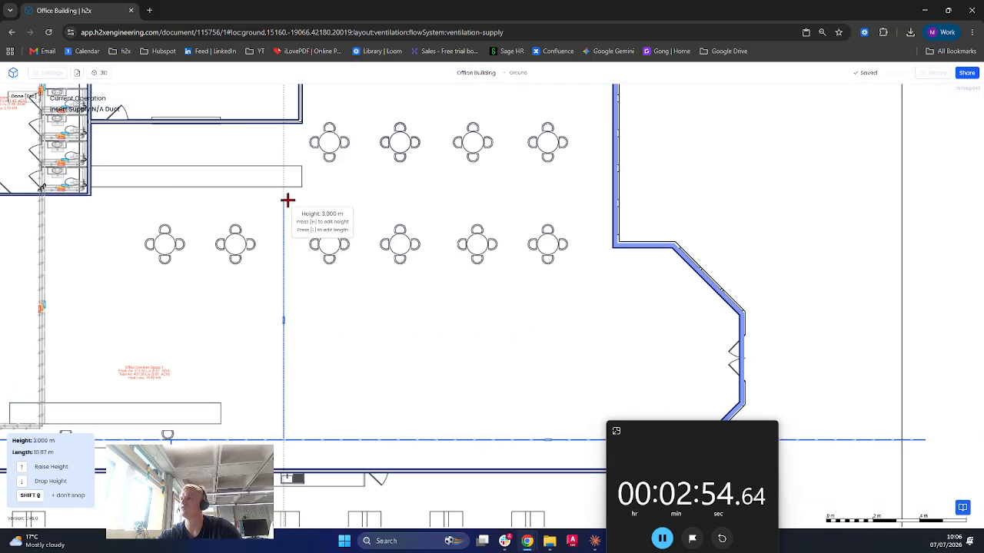
click(581, 199)
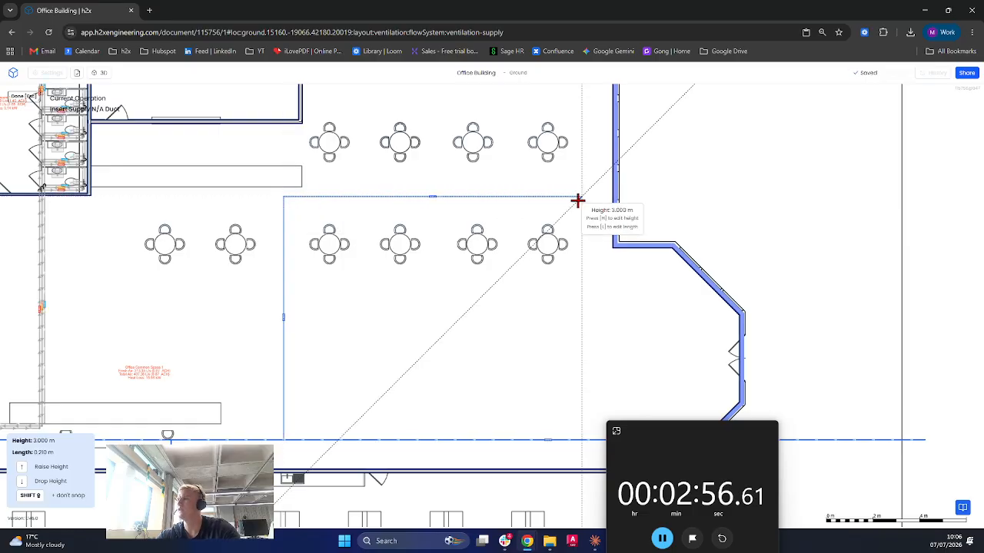
key(Escape)
Draw a second branch duct from the same corner in the opposite direction, past the remaining two tables towards the toilets
click(273, 105)
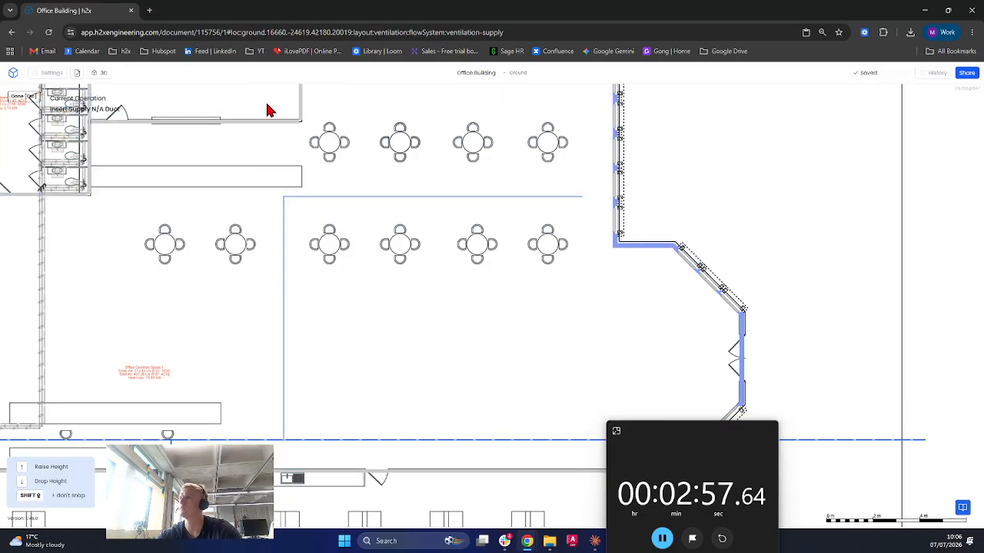
click(283, 196)
click(130, 197)
key(Escape)
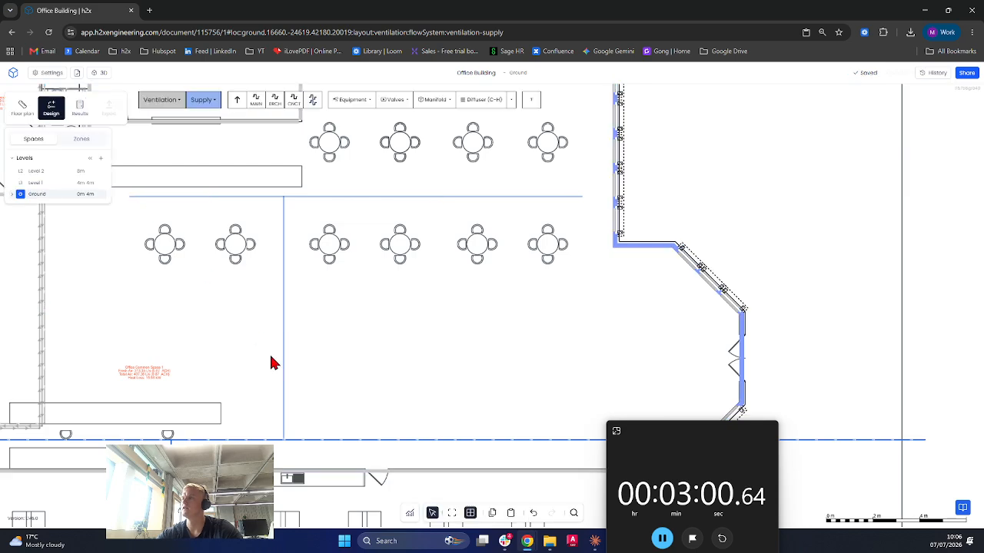
Connect the loose end of the common space branch duct to the main supply duct
scroll(282, 443, up, 10)
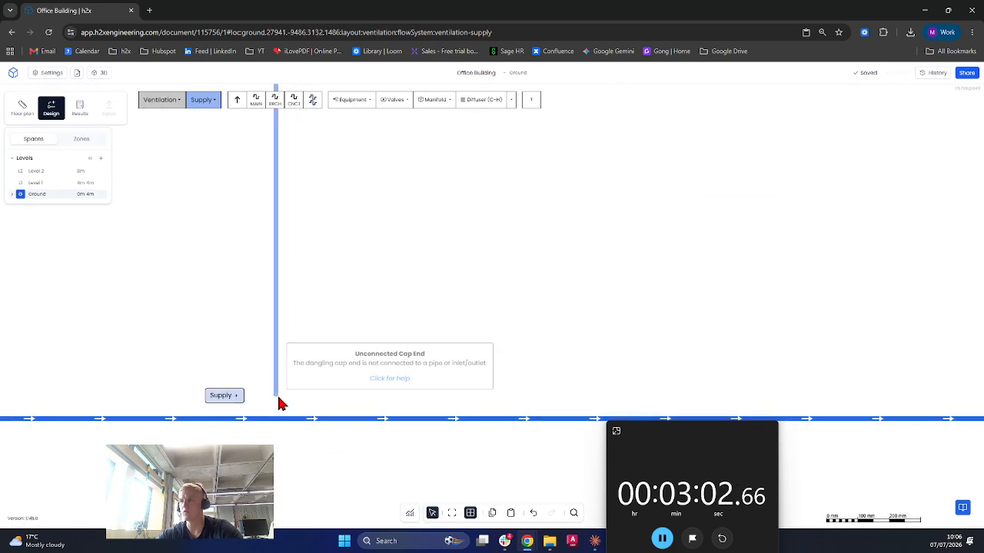
drag(278, 397, 275, 420)
scroll(315, 355, down, 10)
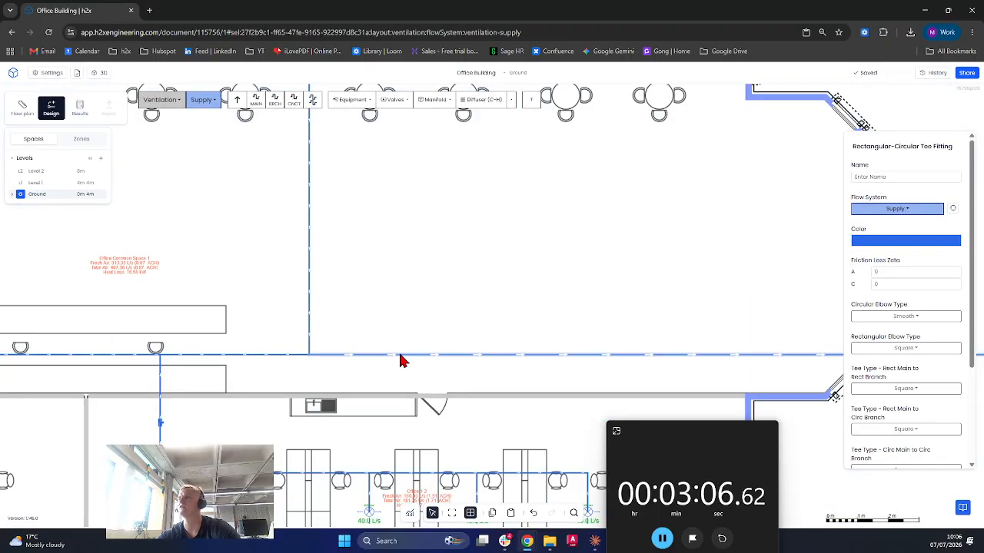
Delete the surplus main supply duct running from the common space branch junction past the exterior wall
drag(449, 332, 432, 366)
right_drag(432, 366, 432, 367)
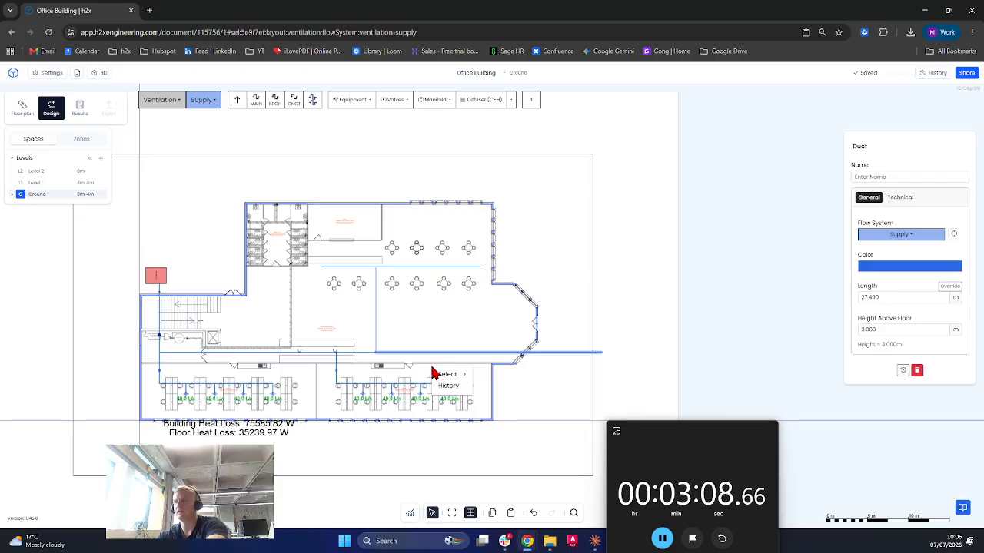
key(Delete)
scroll(425, 316, up, 5)
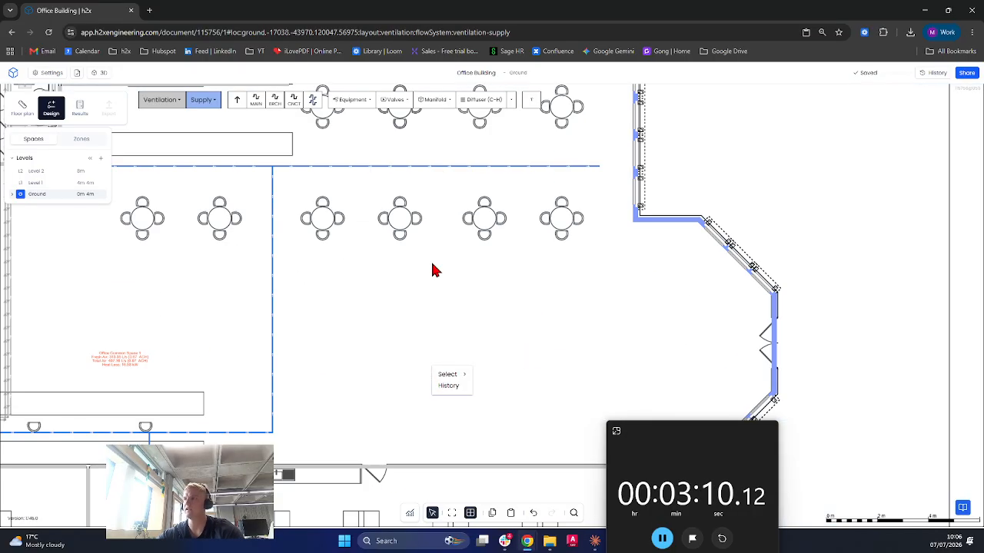
Place two supply diffusers on the common space branch duct, between the last two tables of each row near the exterior wall
click(482, 102)
scroll(503, 185, up, 3)
middle_drag(504, 186, 420, 276)
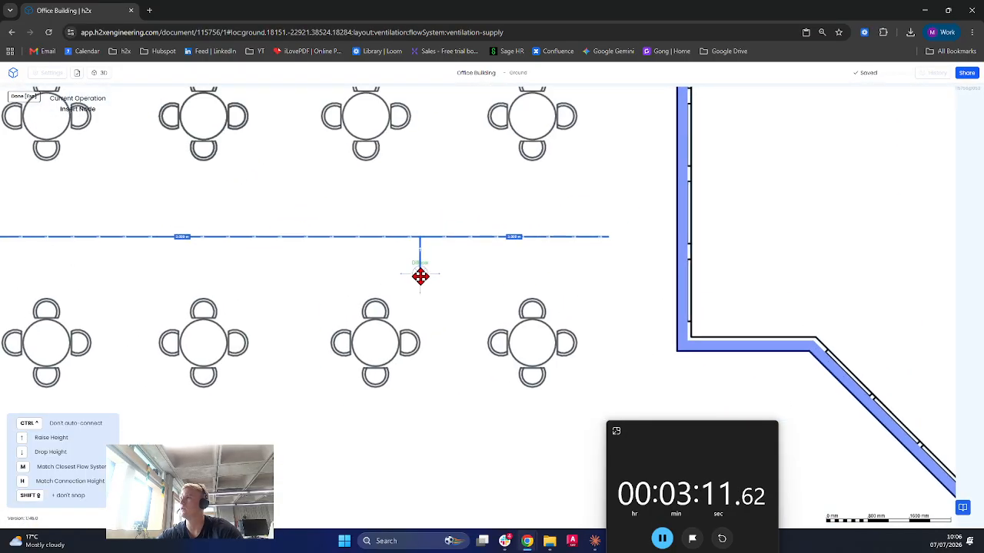
click(457, 351)
scroll(457, 346, down, 3)
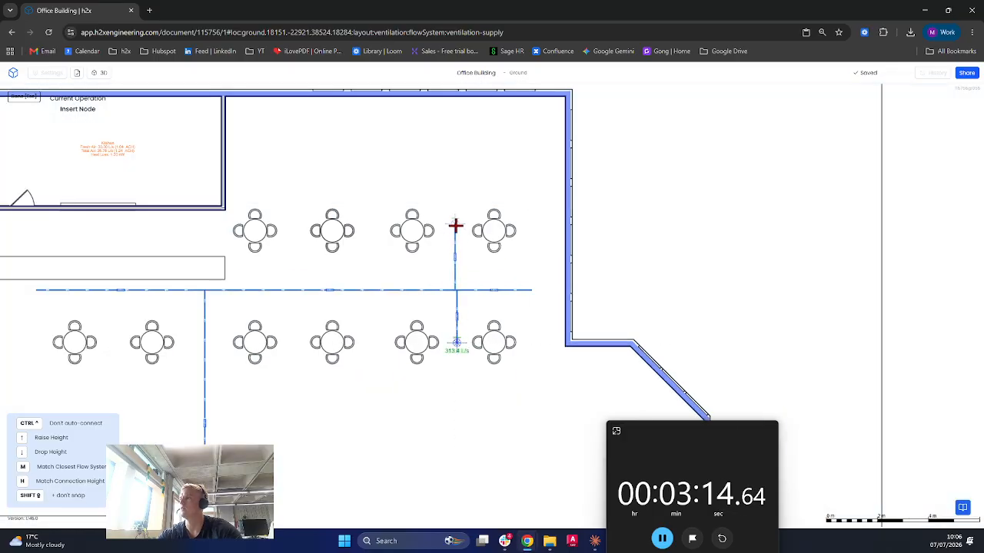
click(456, 231)
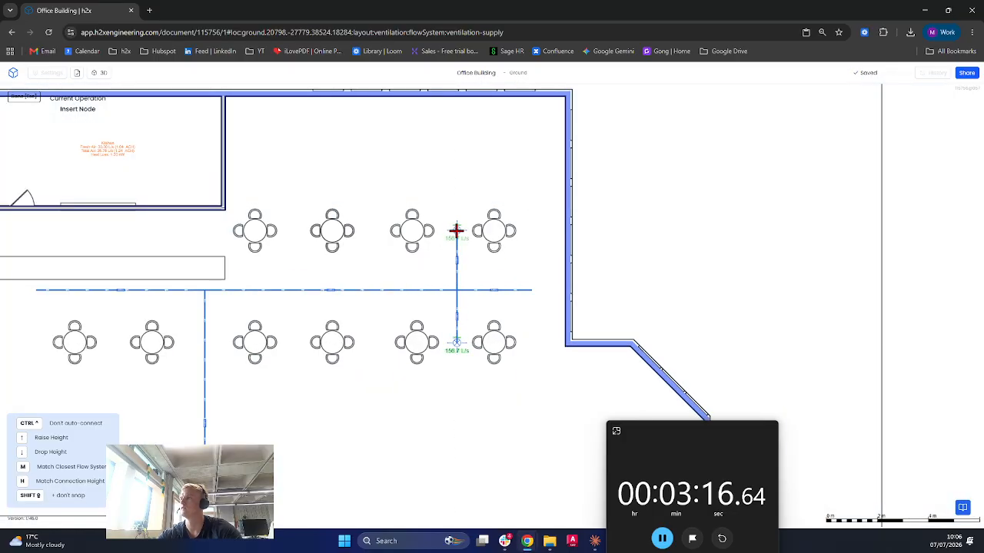
Add diffusers along the rest of the branch duct, between the middle tables of both rows and between the two tables nearest the toilets
click(370, 229)
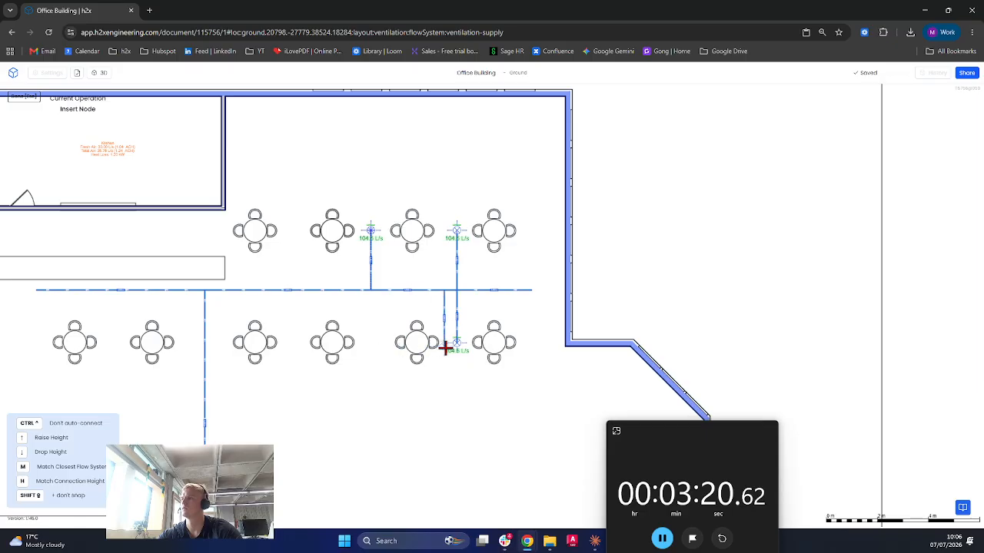
click(370, 341)
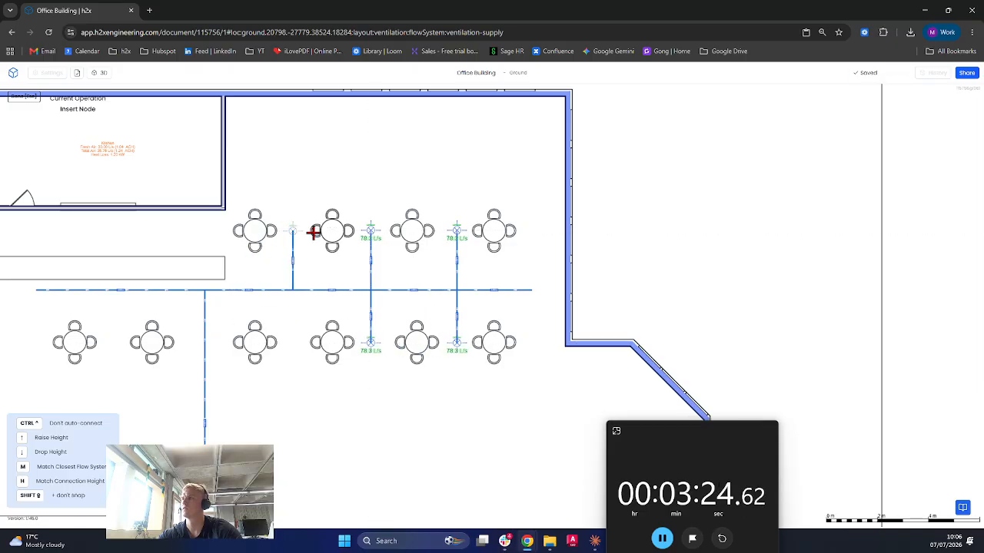
click(293, 230)
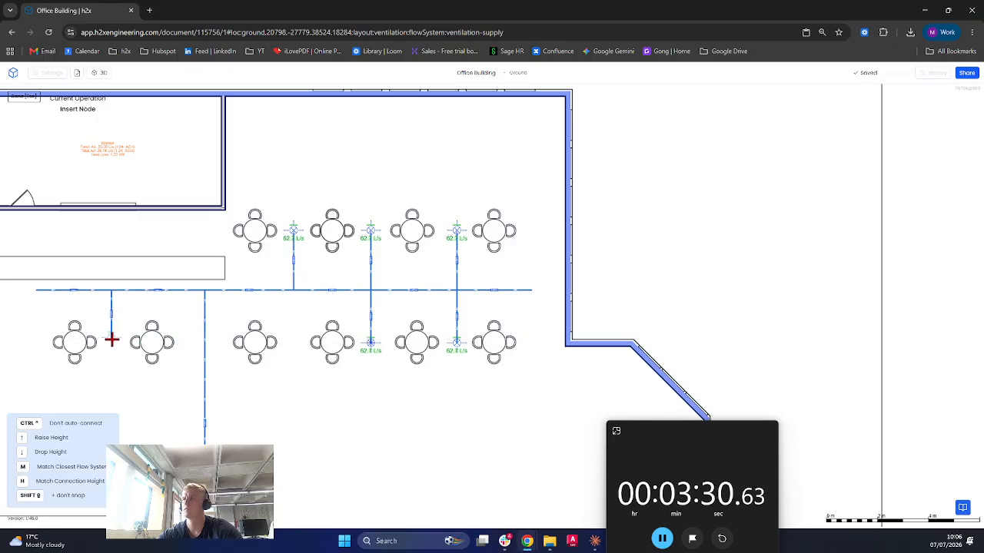
scroll(153, 339, down, 3)
Place a supply diffuser off the main duct at each end of the long counter in the common space
scroll(281, 371, up, 5)
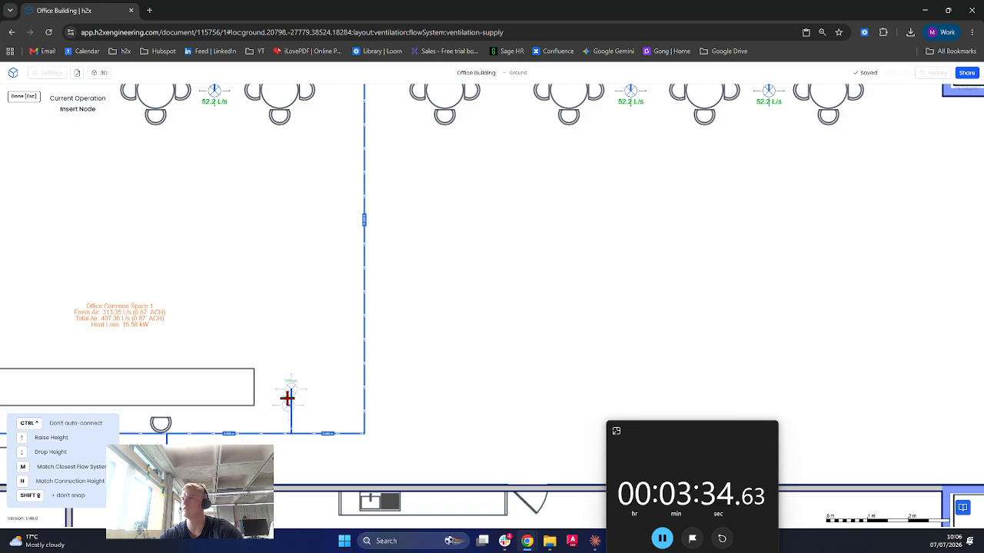
scroll(234, 383, down, 2)
middle_drag(231, 383, 597, 277)
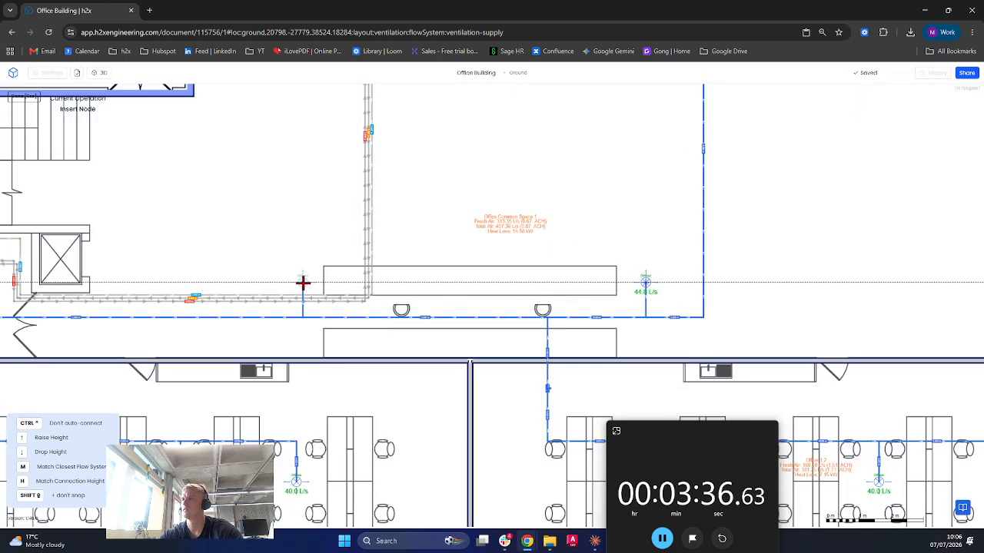
key(Escape)
Delete the surplus branch duct stub running past the last diffuser towards the toilets
scroll(450, 252, down, 5)
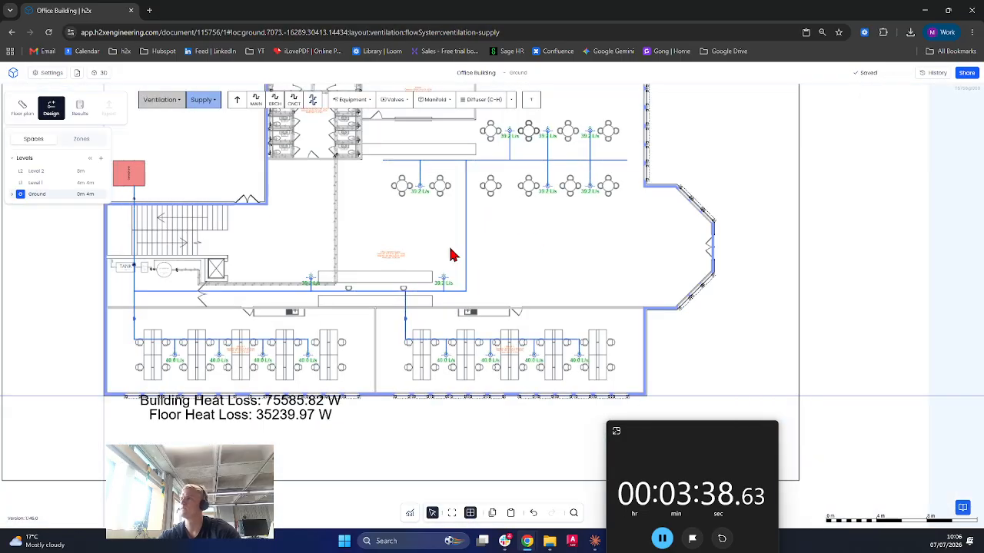
drag(345, 245, 326, 268)
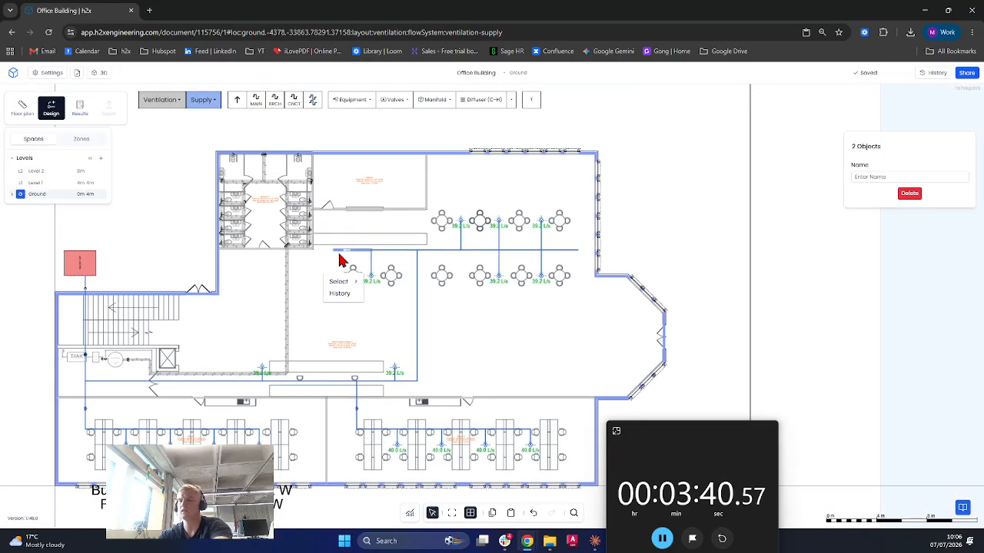
key(Delete)
Insert volume control dampers on the duct rising to the table rows and on the two diffuser connections beside the counter
click(413, 100)
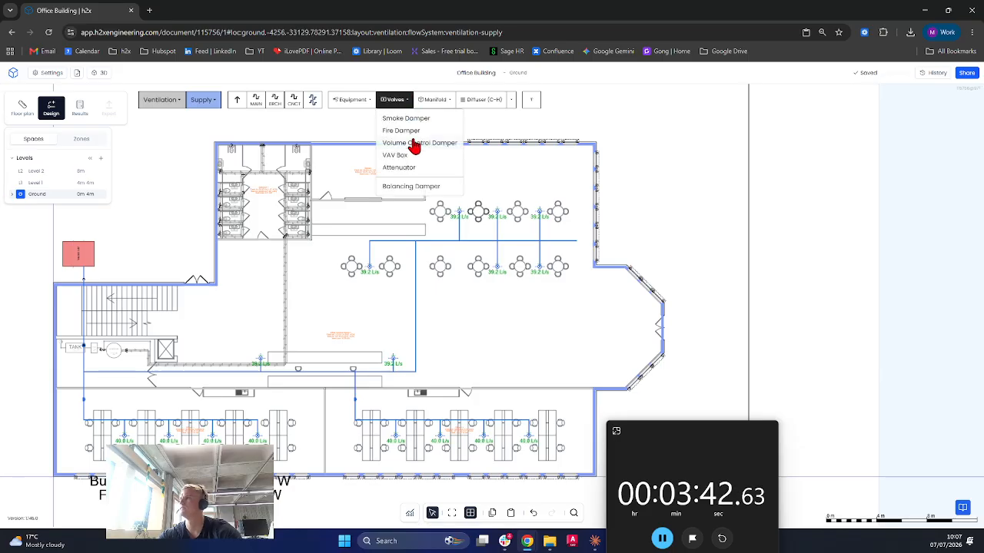
click(415, 143)
scroll(403, 342, up, 5)
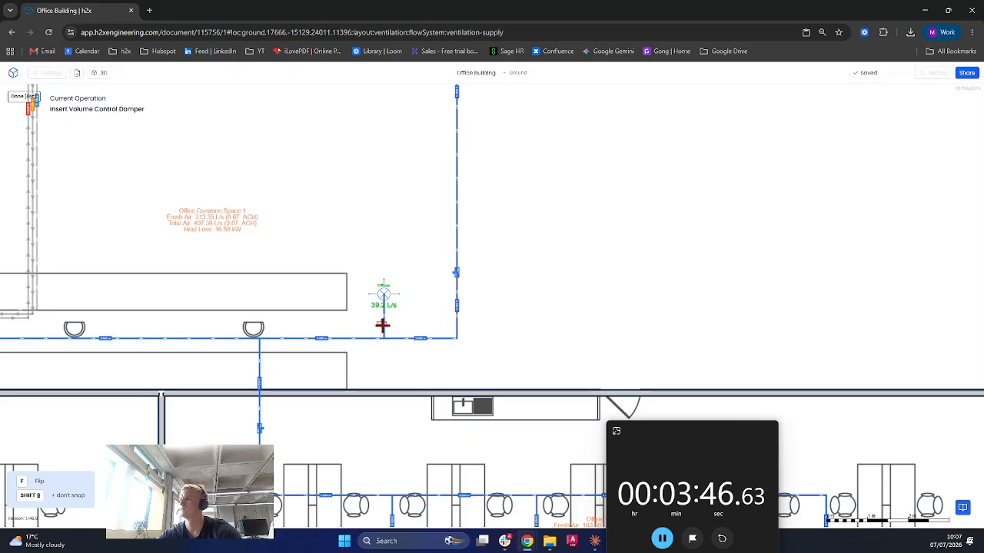
scroll(340, 339, down, 3)
scroll(308, 333, up, 5)
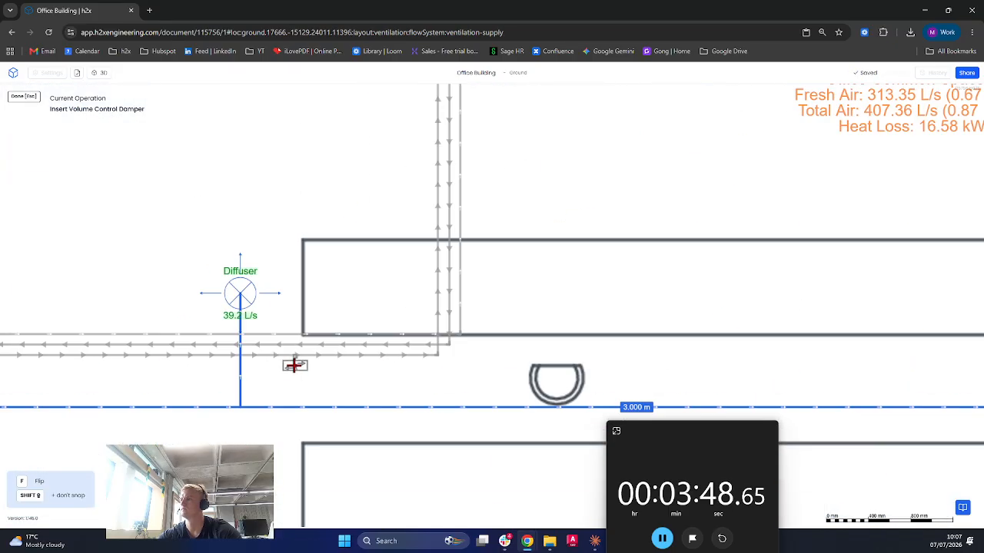
click(240, 365)
scroll(241, 365, down, 7)
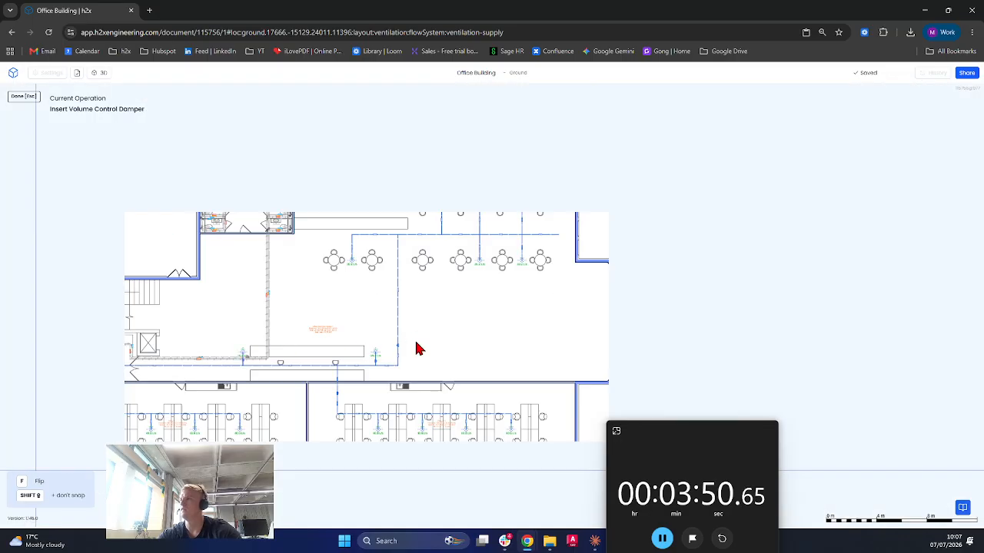
key(Escape)
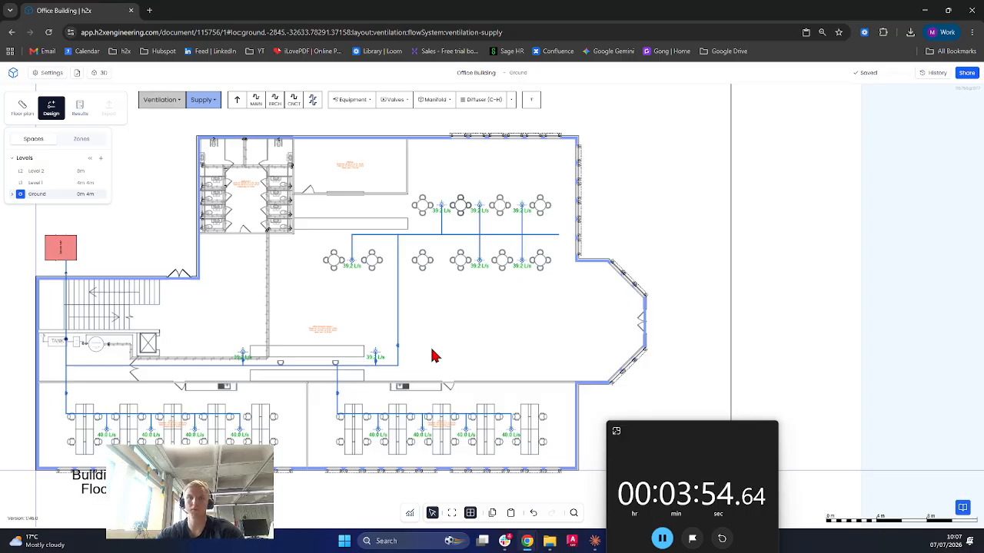
Copy the ground floor supply ducts, diffusers and dampers and paste them onto Level 1
scroll(432, 355, down, 5)
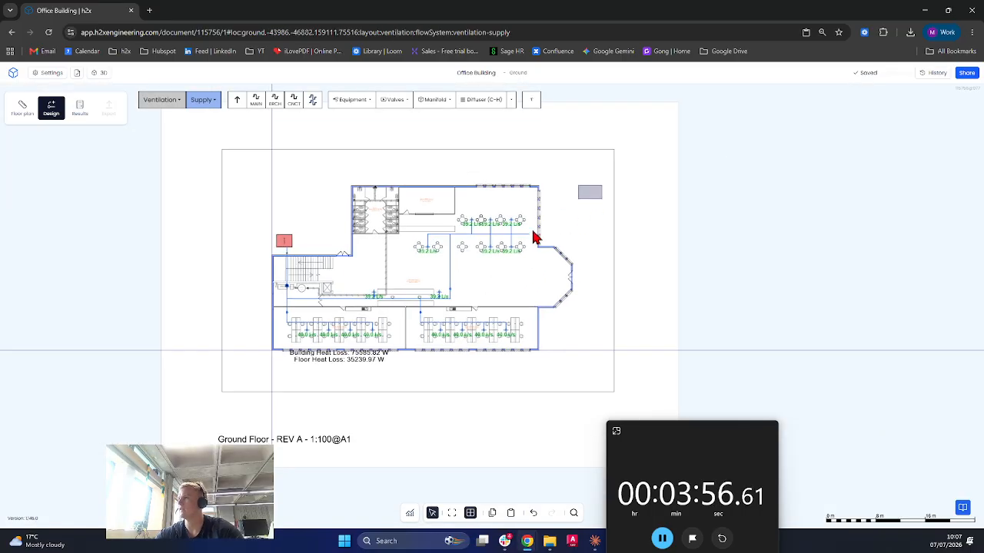
drag(603, 185, 298, 369)
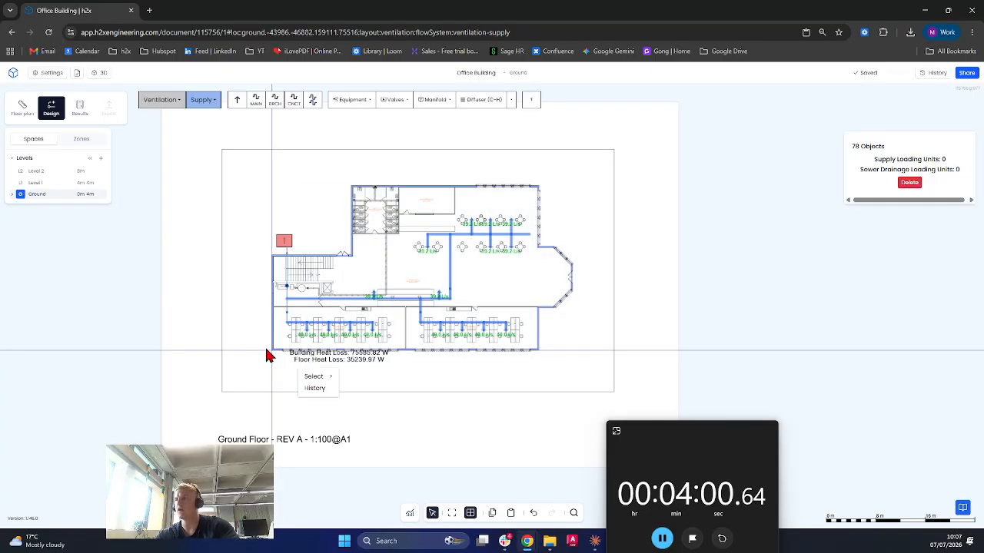
click(65, 185)
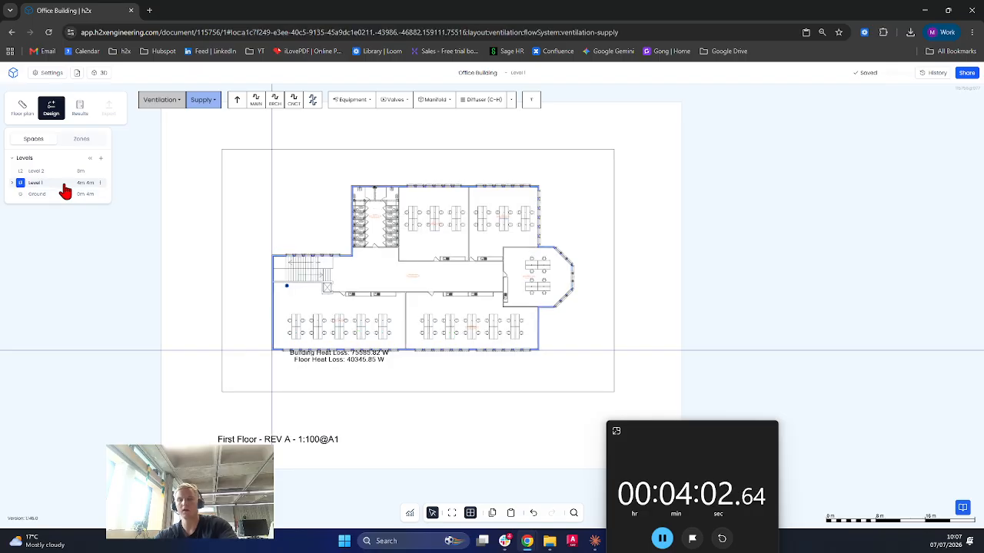
key(ctrl+v)
scroll(378, 314, up, 5)
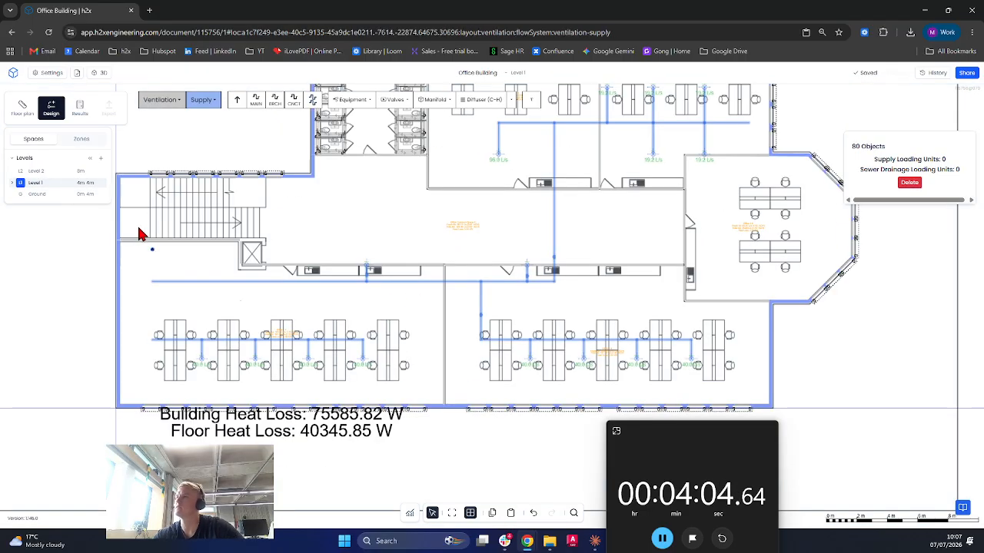
Delete the two pasted diffusers beside the Level 1 main duct and the duct crossing the corridor to the far offices
scroll(152, 281, up, 5)
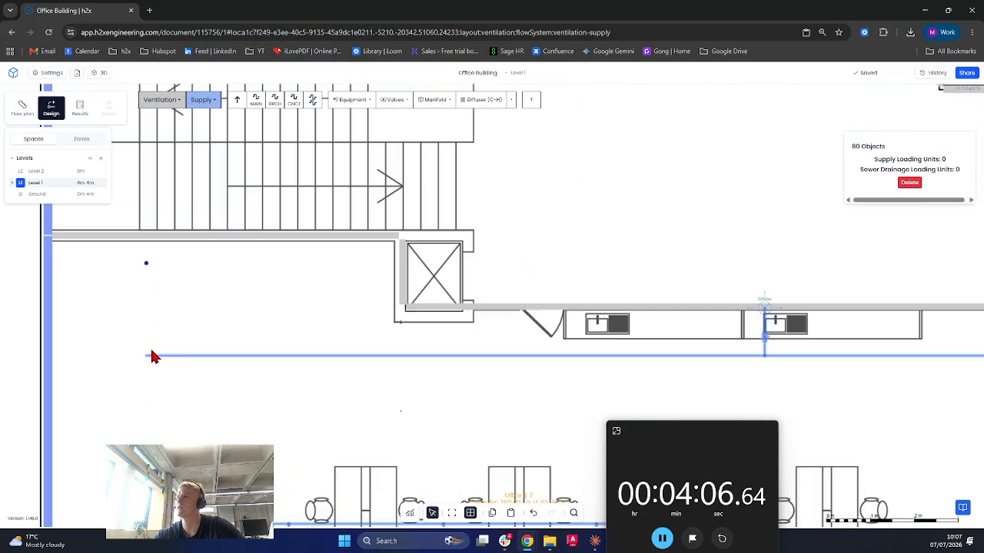
scroll(158, 354, down, 1)
right_drag(701, 316, 405, 346)
key(Delete)
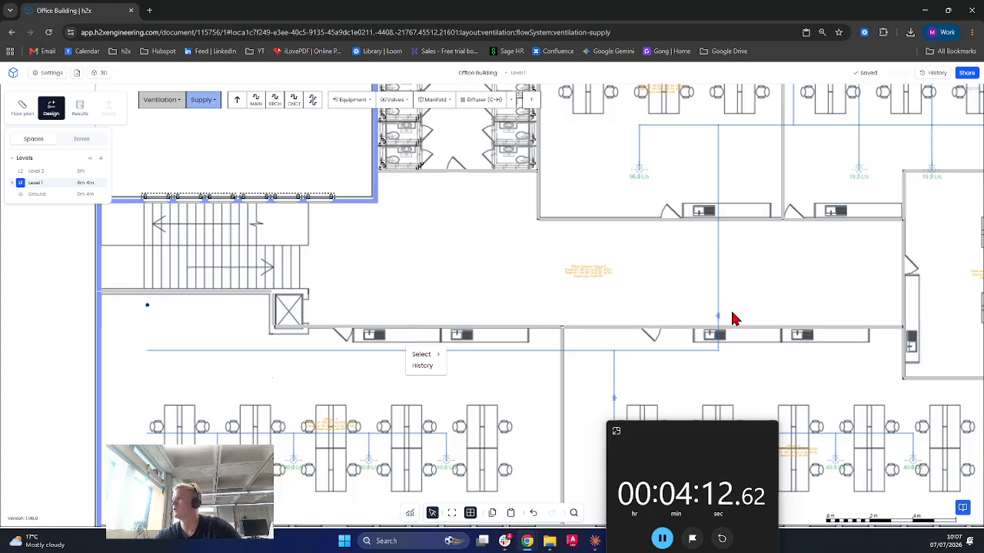
right_drag(733, 302, 671, 329)
key(Delete)
Move the Level 1 main supply duct out of the offices into the central corridor
drag(614, 289, 395, 296)
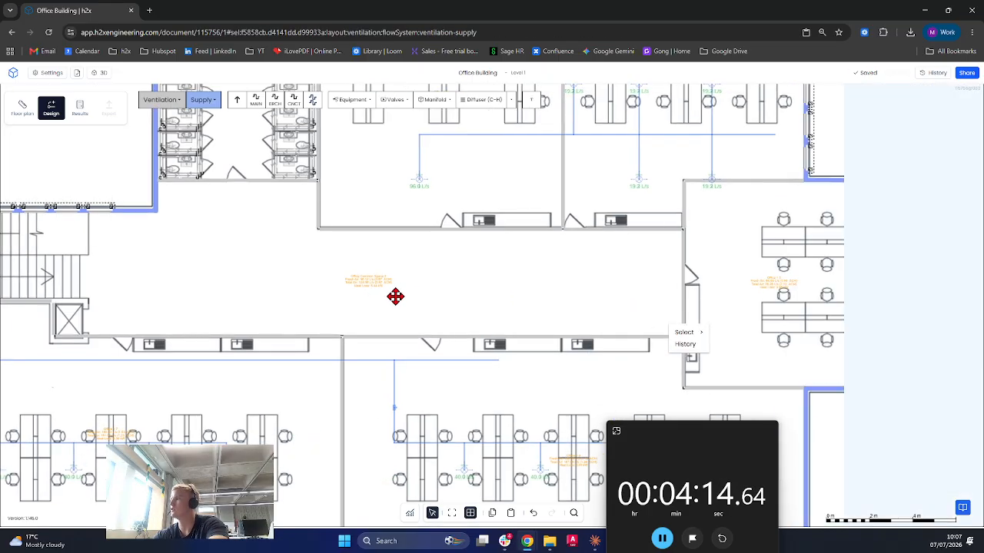
scroll(395, 297, down, 3)
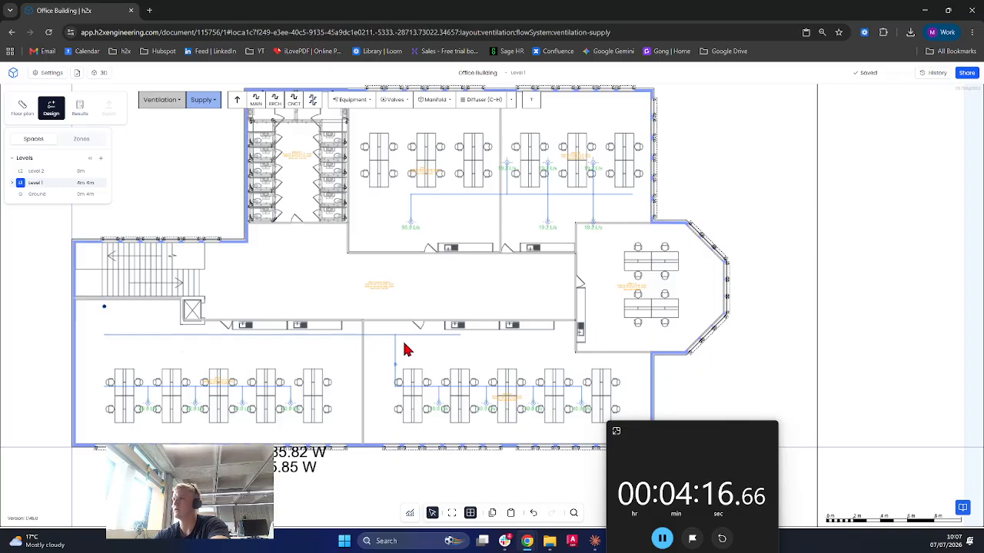
scroll(404, 343, up, 2)
drag(415, 329, 423, 286)
scroll(435, 320, down, 4)
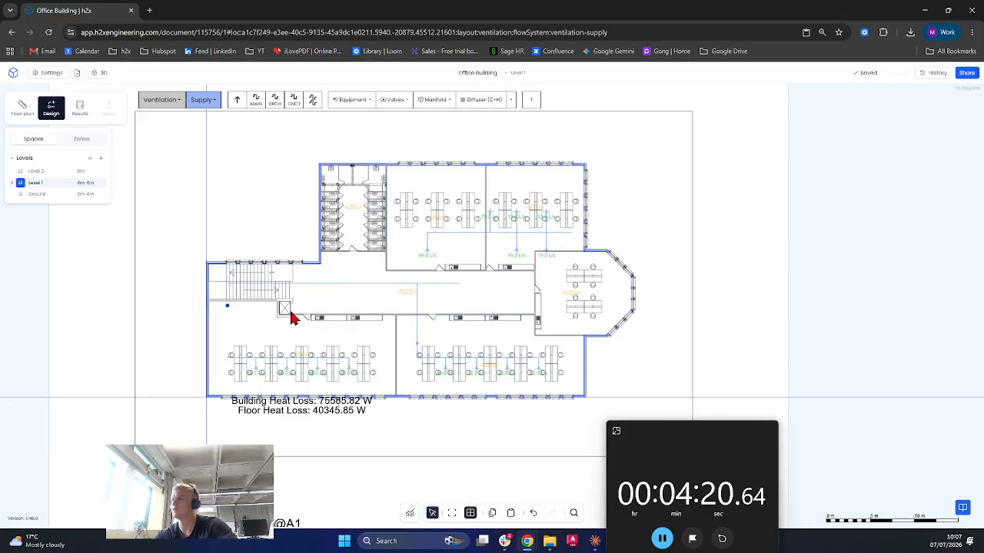
Draw a supply duct at 3 m height from the main duct's end above the stairs to the riser
scroll(159, 309, up, 7)
click(267, 109)
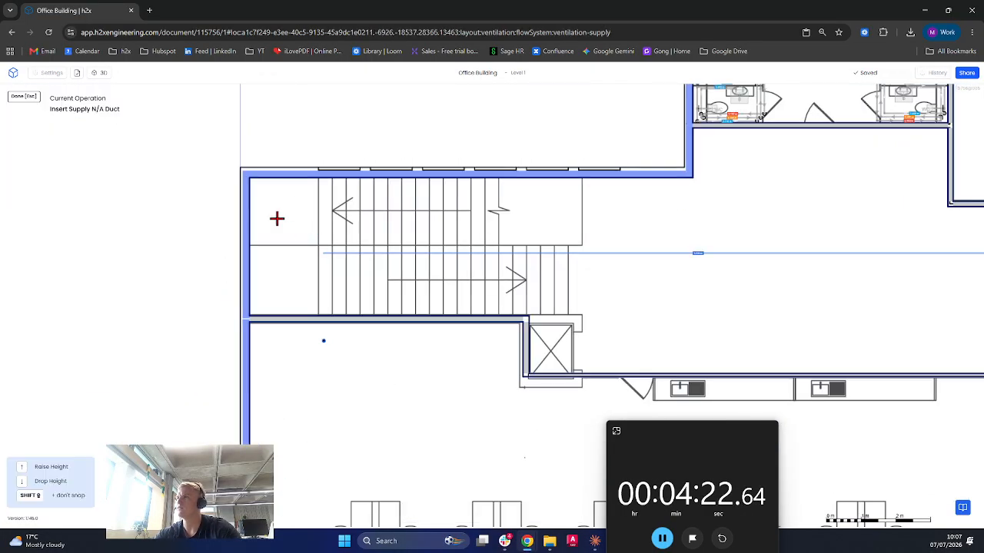
click(322, 253)
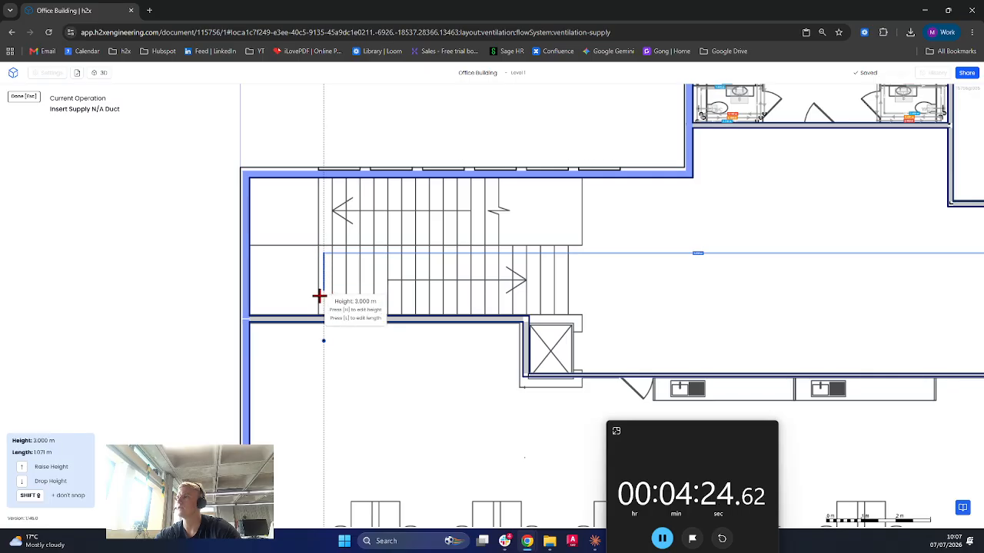
click(323, 341)
scroll(174, 298, down, 10)
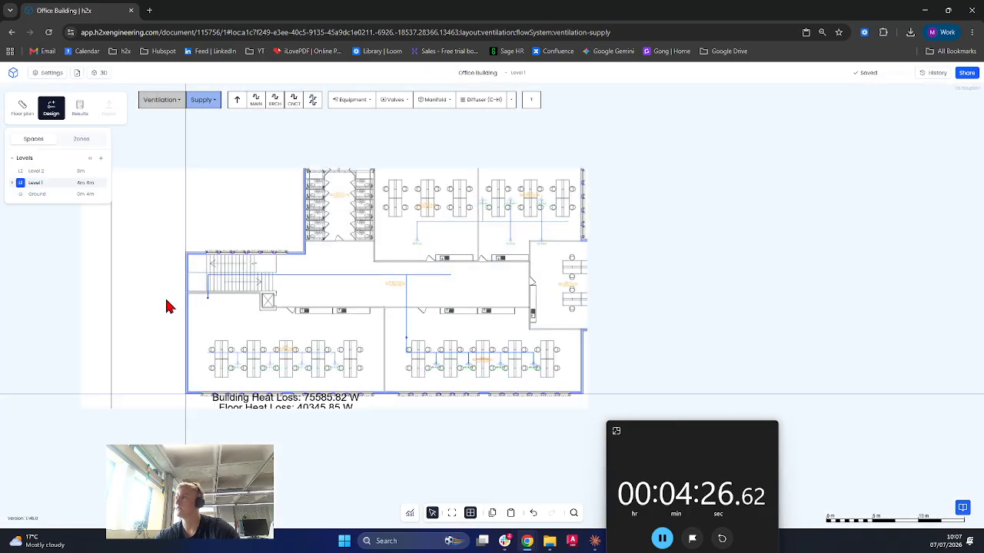
Draw a branch duct about 5.8 m long at 3 m height from the riser to the open end of the adjacent office's diffuser run
scroll(248, 347, up, 8)
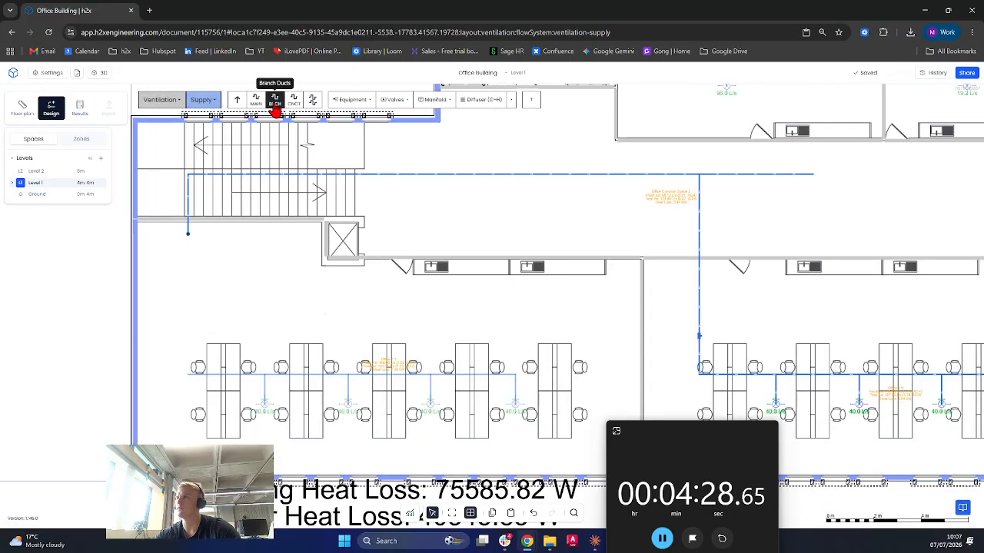
click(275, 109)
click(188, 235)
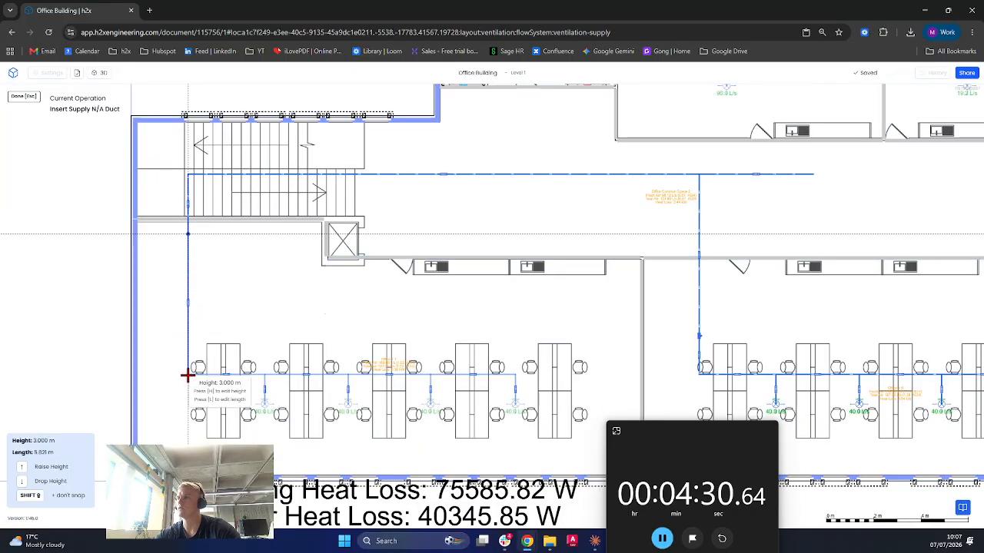
click(189, 374)
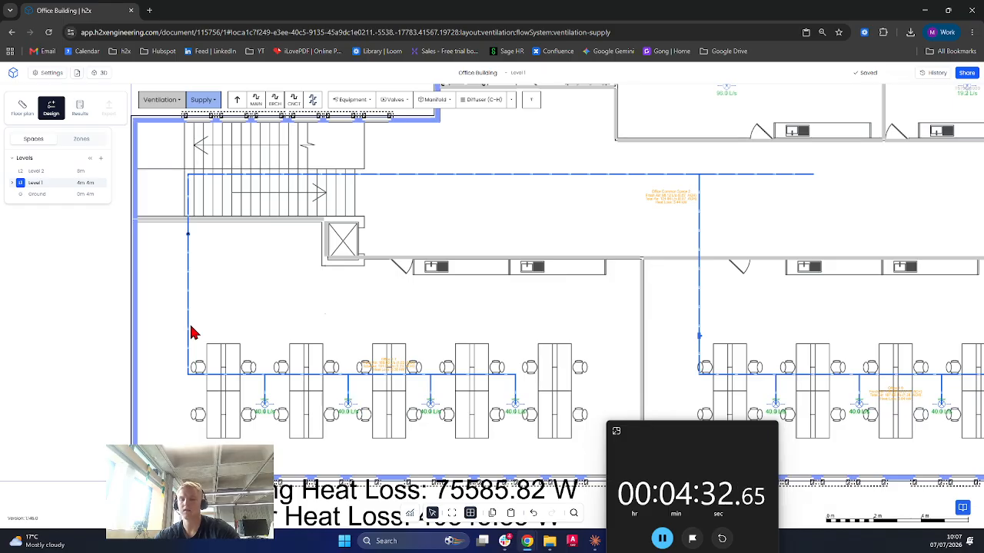
Insert a volume control damper on the branch duct between the riser and the office diffuser run
click(397, 100)
click(400, 143)
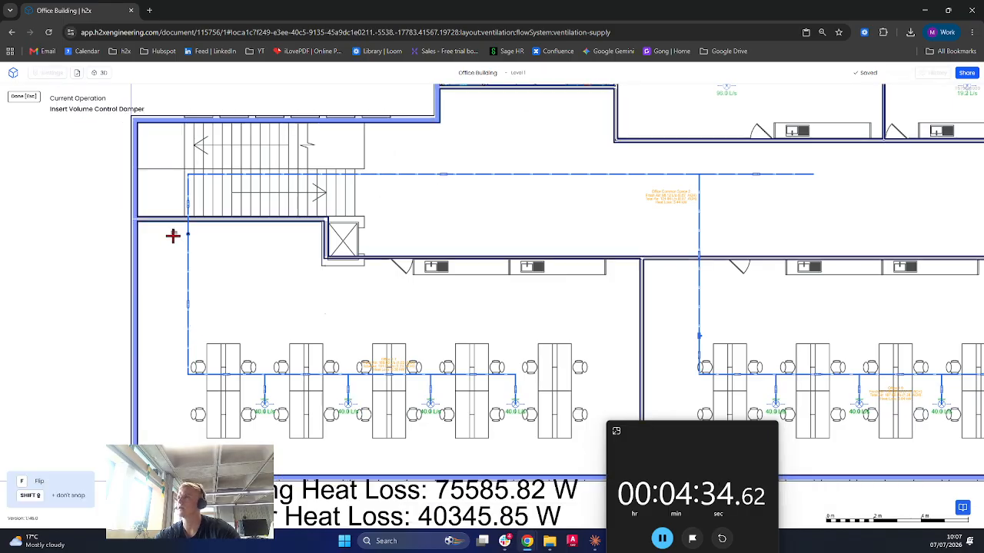
click(187, 280)
scroll(187, 280, up, 5)
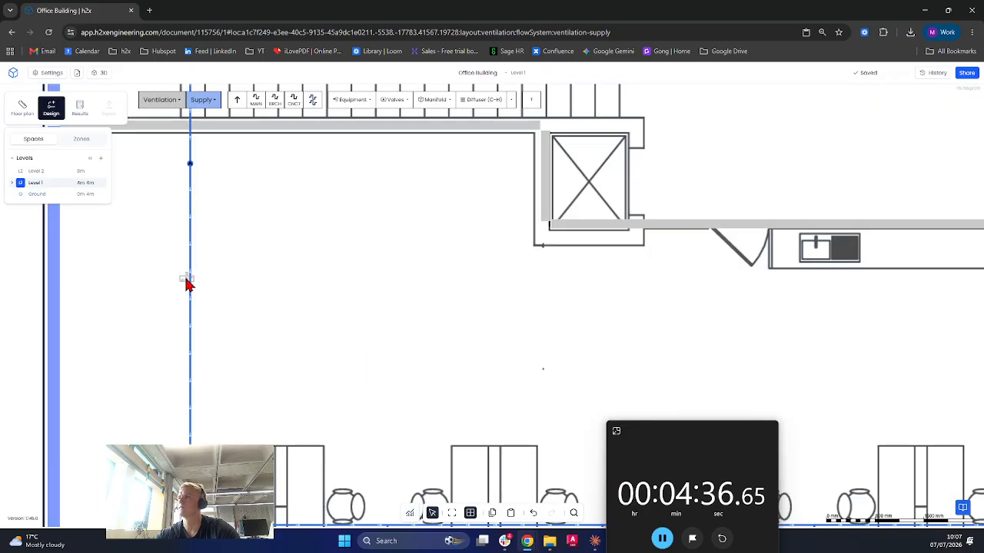
click(188, 278)
scroll(218, 285, down, 6)
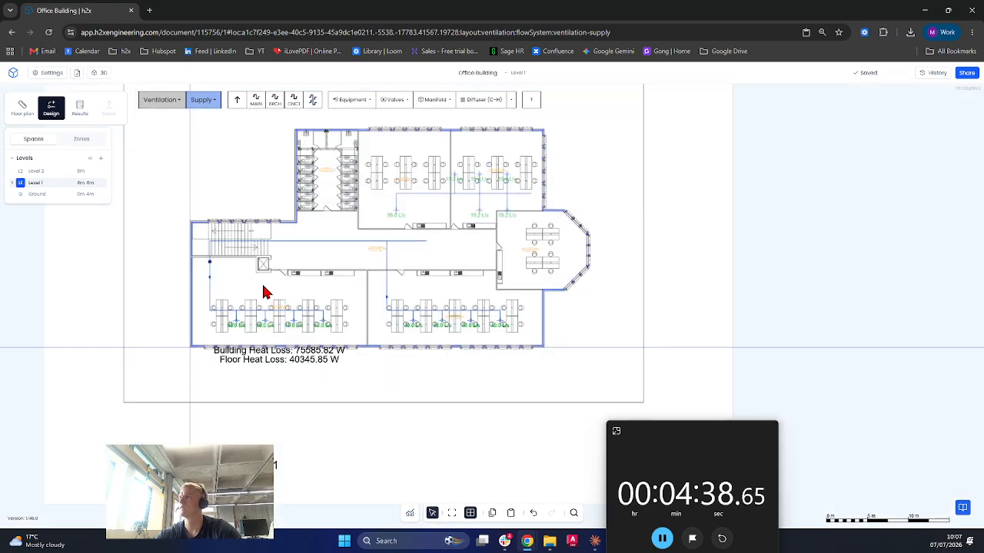
Delete the pasted duct run and its diffusers from the two Level 1 offices across the corridor beside the toilets
drag(263, 287, 200, 283)
scroll(325, 219, up, 4)
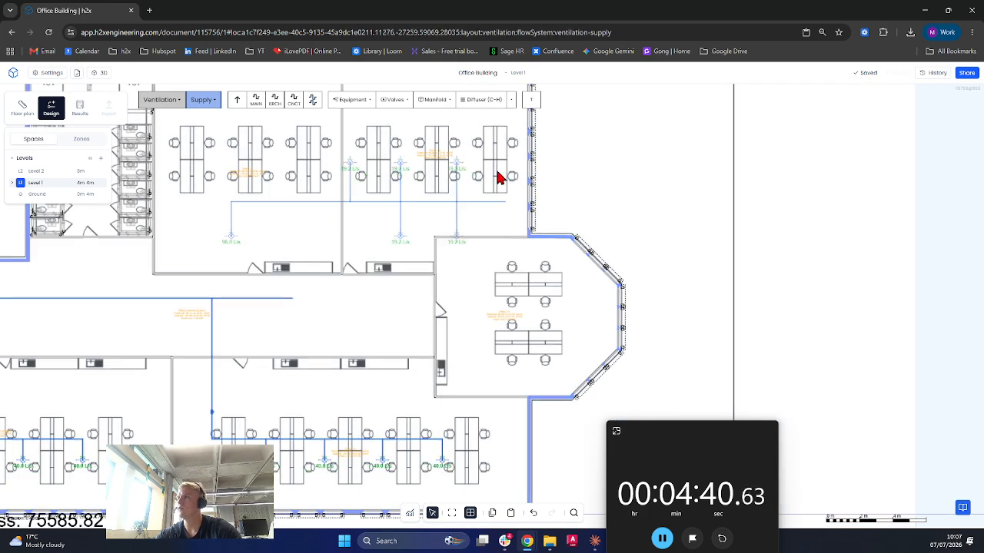
drag(494, 156, 189, 262)
key(Delete)
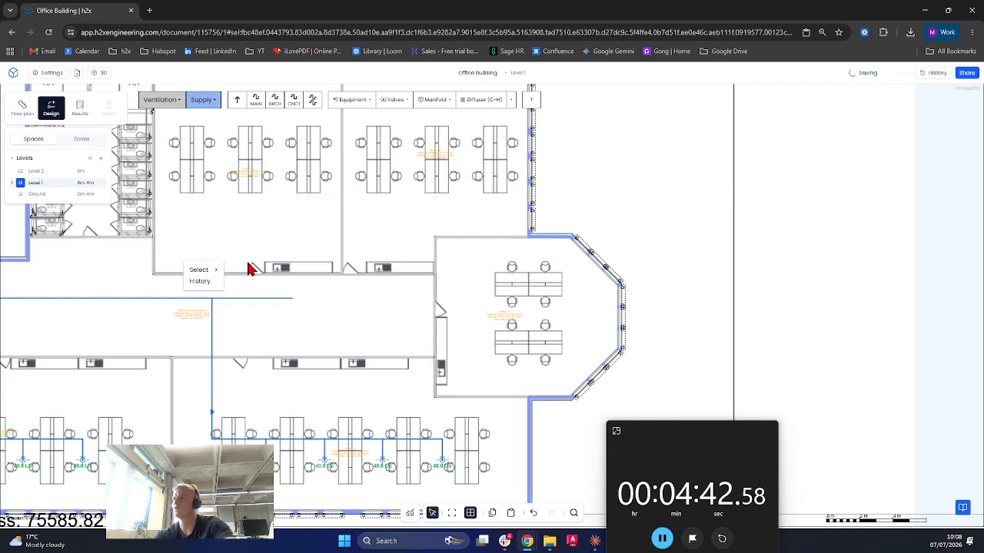
Draw a branch duct at 3 m height from the corridor main duct about 7.6 m into the office beside the toilets, turning it along the desks
drag(250, 266, 422, 257)
drag(419, 177, 384, 207)
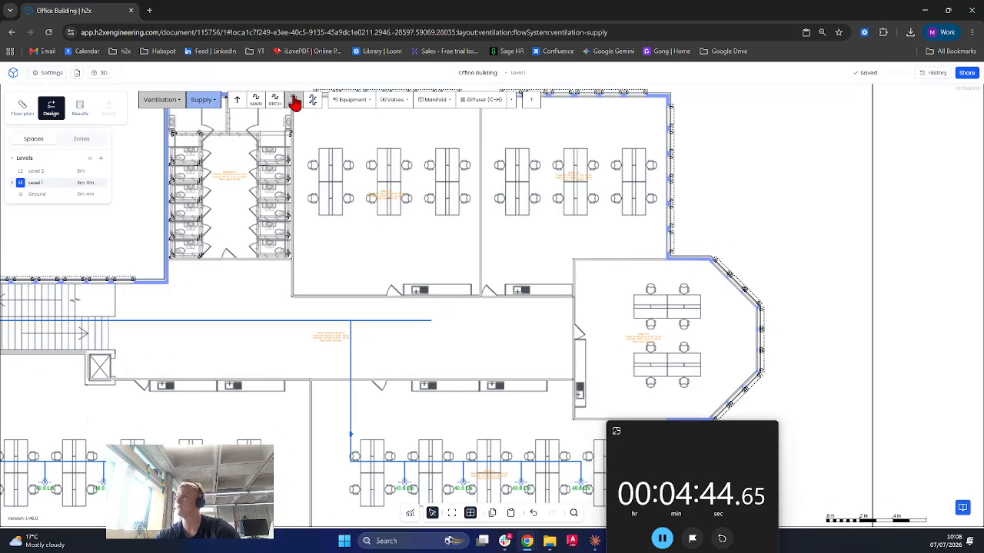
click(280, 104)
scroll(357, 328, up, 4)
drag(412, 310, 229, 316)
drag(312, 318, 453, 388)
click(249, 388)
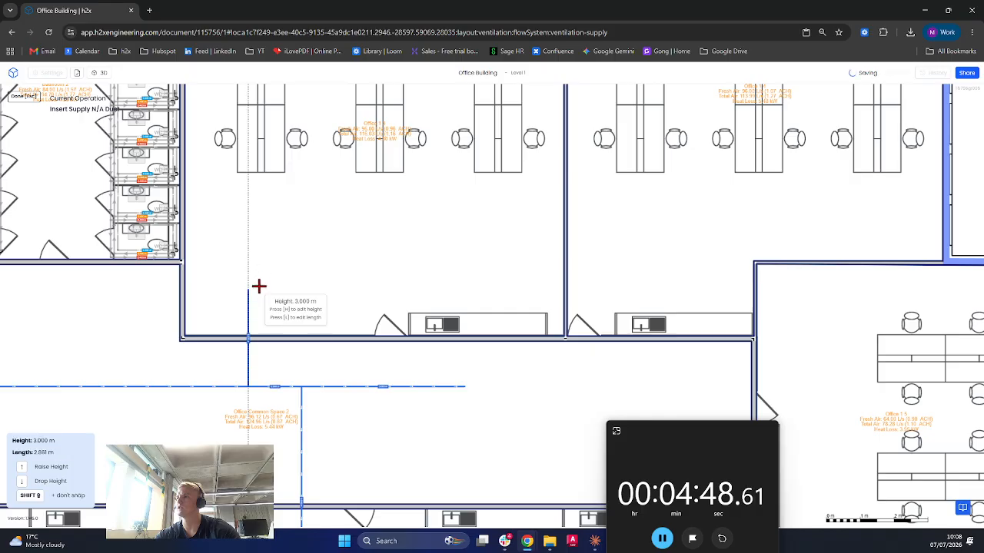
drag(239, 120, 238, 210)
click(241, 238)
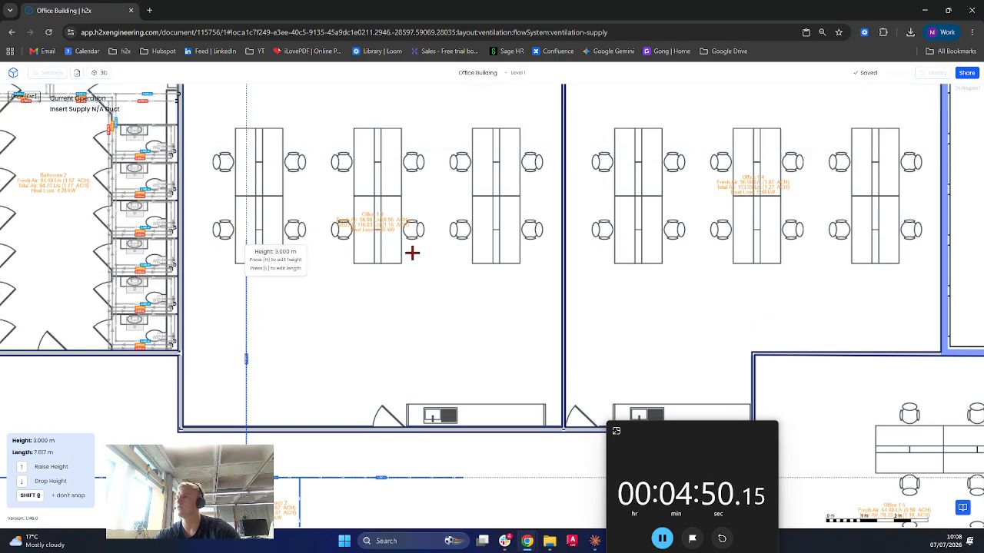
click(483, 243)
key(Escape)
Place two diffusers on the office's new branch duct and delete the leftover duct end beyond the last diffuser
click(470, 101)
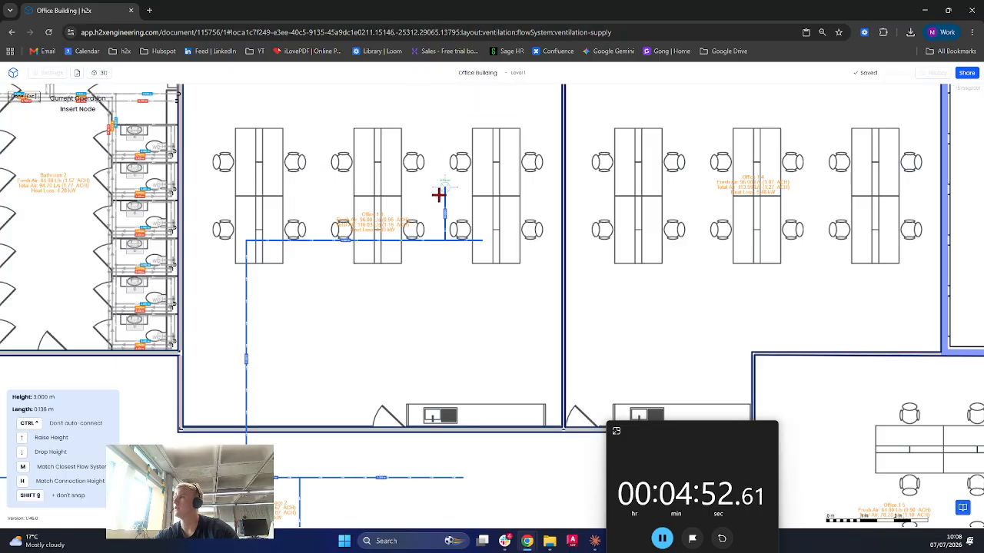
click(439, 201)
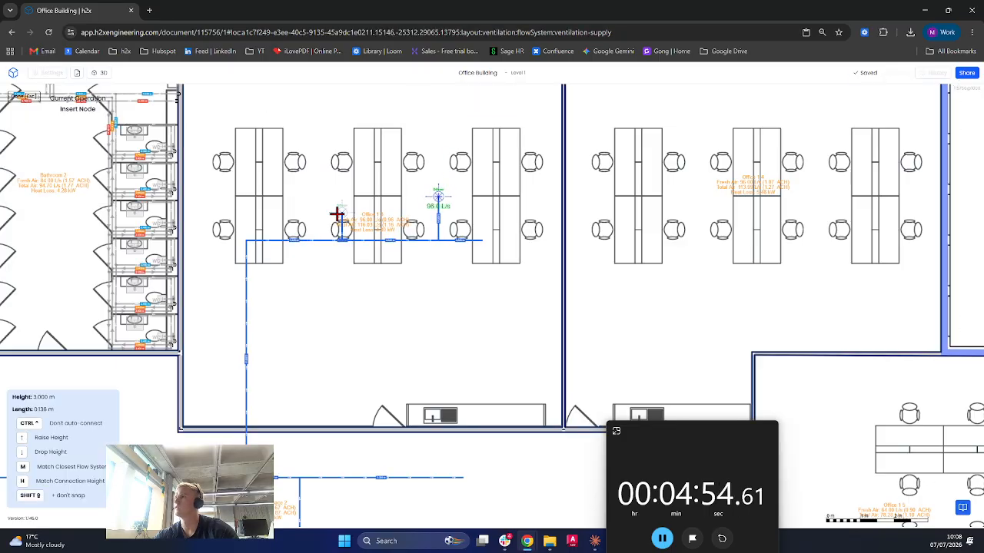
click(324, 200)
key(Escape)
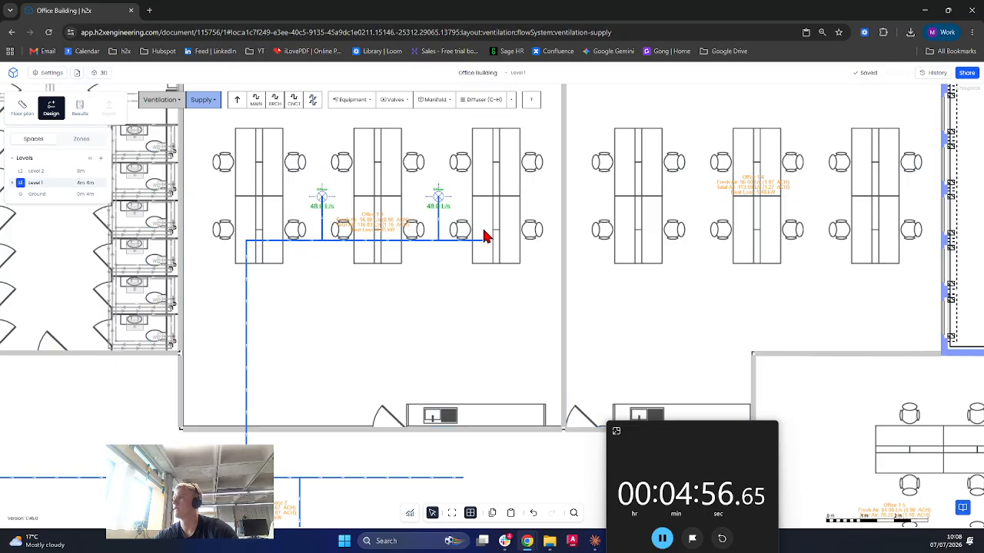
right_click(471, 264)
scroll(326, 286, down, 3)
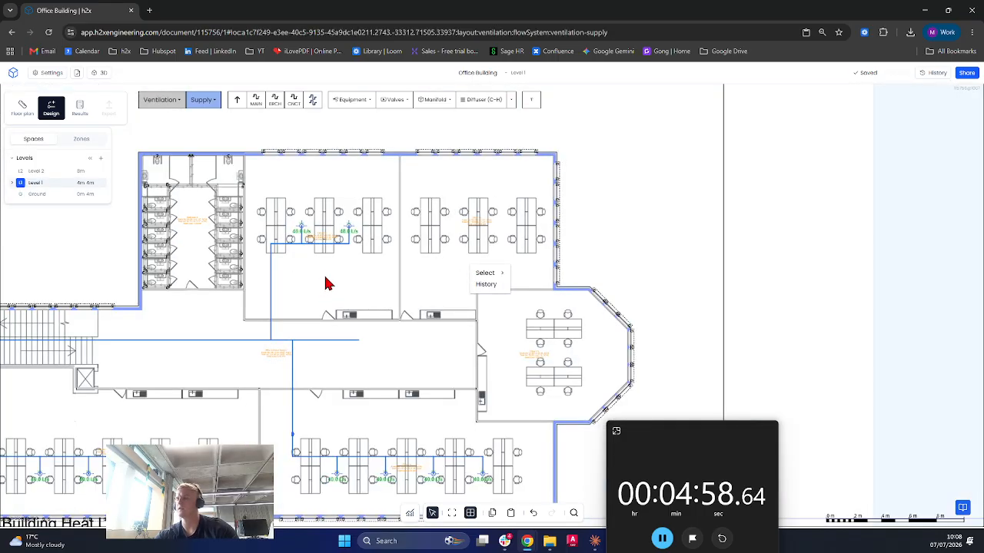
Insert a volume control damper on the office's branch duct, between the corridor wall and the diffuser run
click(395, 99)
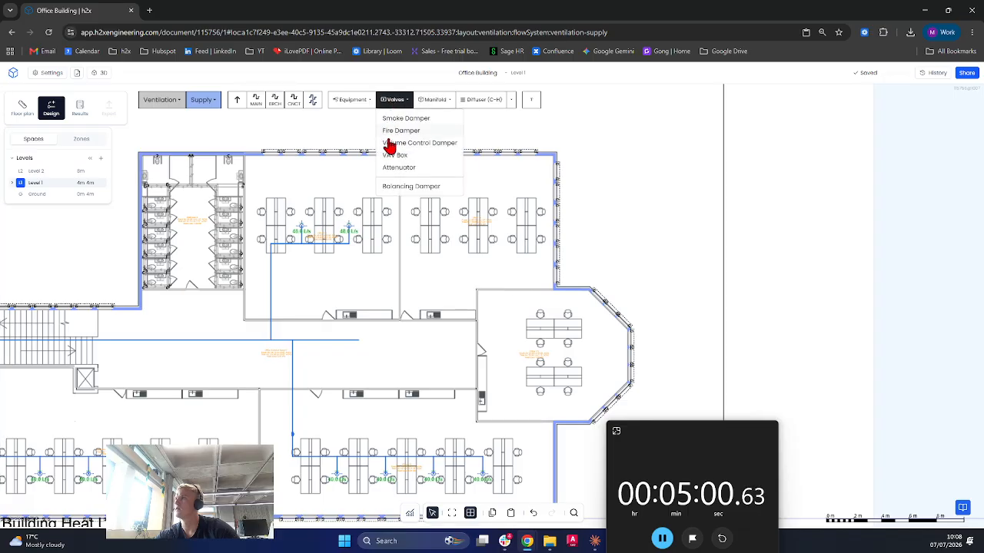
click(419, 143)
scroll(268, 306, up, 4)
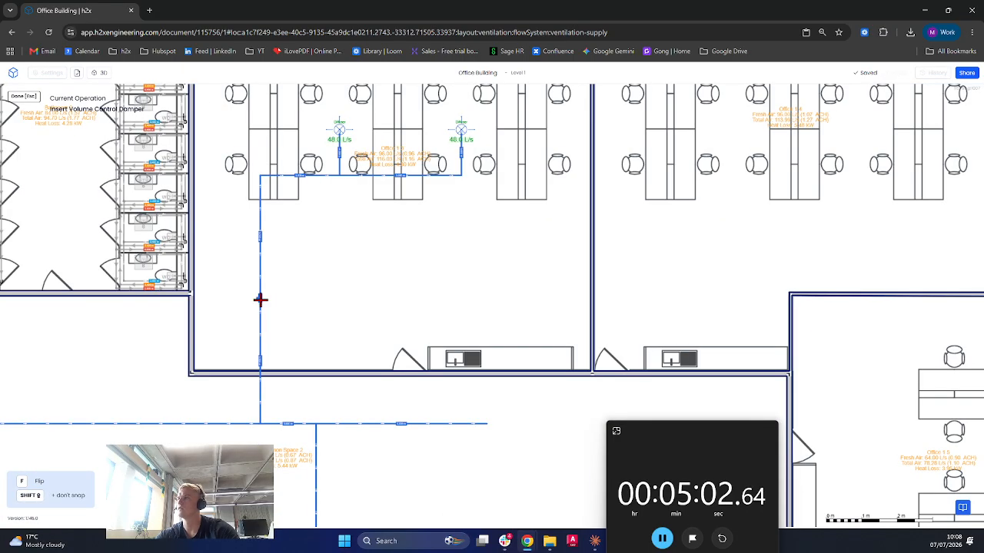
click(259, 300)
key(Escape)
Copy the office's branch duct with its damper and two diffusers into the same position in the adjacent office
scroll(345, 294, down, 3)
middle_drag(345, 294, 315, 300)
drag(402, 174, 229, 335)
key(ctrl+v)
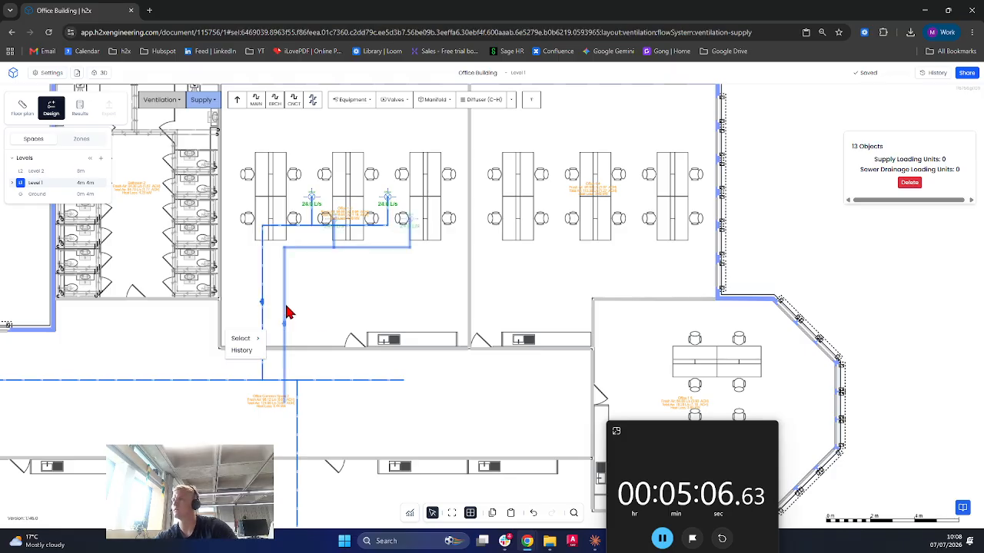
drag(286, 311, 496, 283)
drag(535, 189, 560, 195)
drag(551, 272, 550, 274)
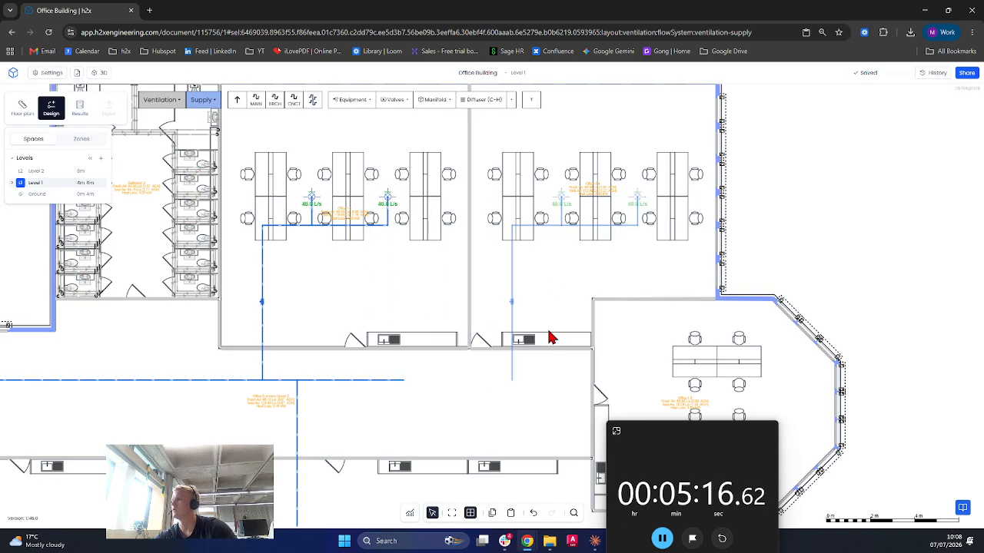
Extend the open end of the corridor main duct to meet the lower end of the copied branch duct
scroll(407, 393, up, 5)
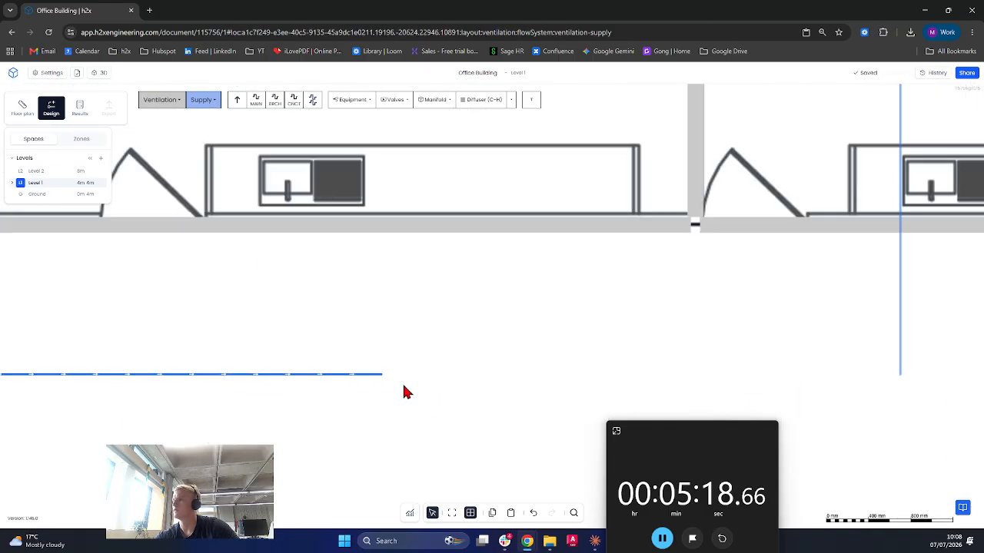
scroll(381, 378, down, 3)
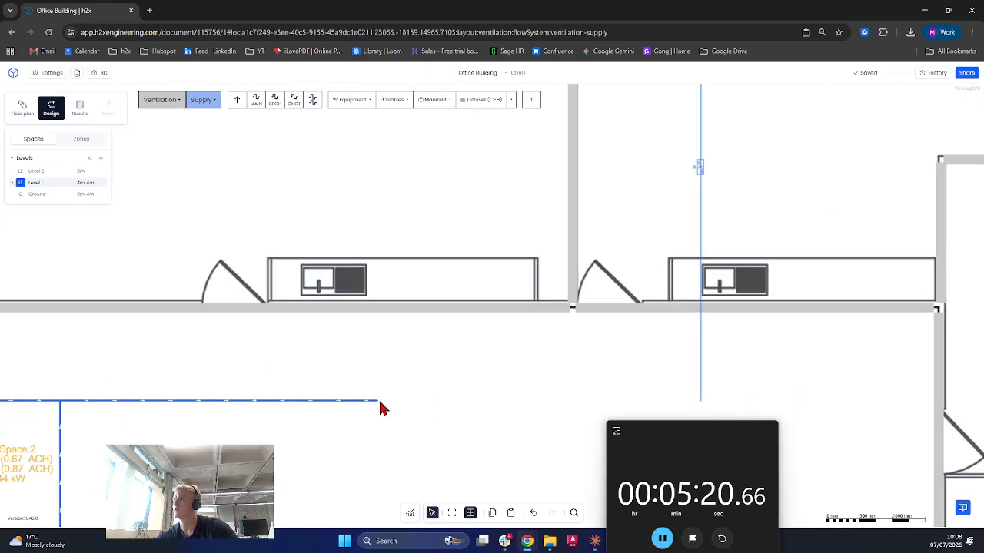
scroll(379, 405, up, 5)
drag(369, 392, 730, 362)
scroll(372, 384, down, 4)
scroll(538, 310, down, 3)
key(Escape)
drag(453, 393, 180, 387)
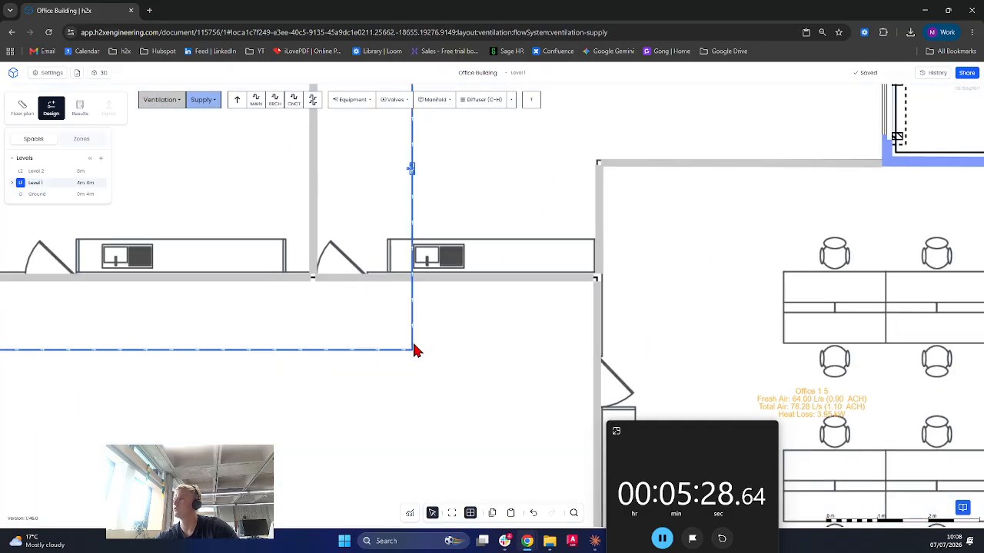
Draw a main duct about 6.3 m long at 3 m height from the copied branch's corridor junction into Office 1 5
click(259, 105)
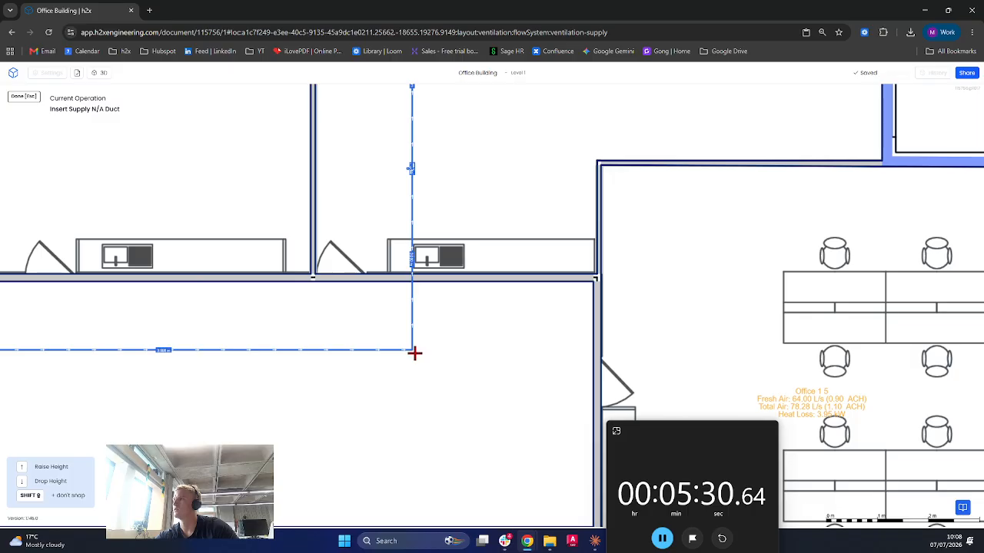
scroll(411, 352, down, 3)
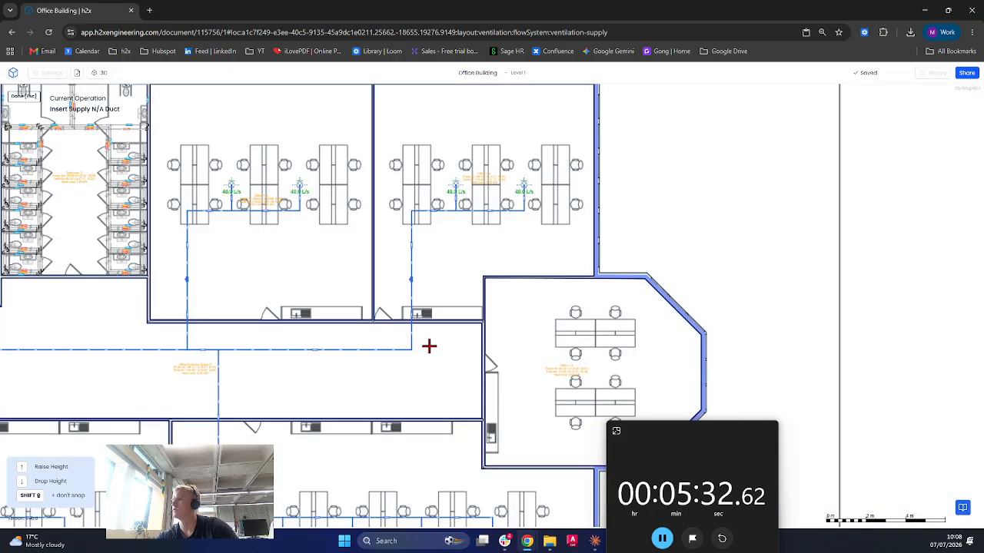
click(410, 350)
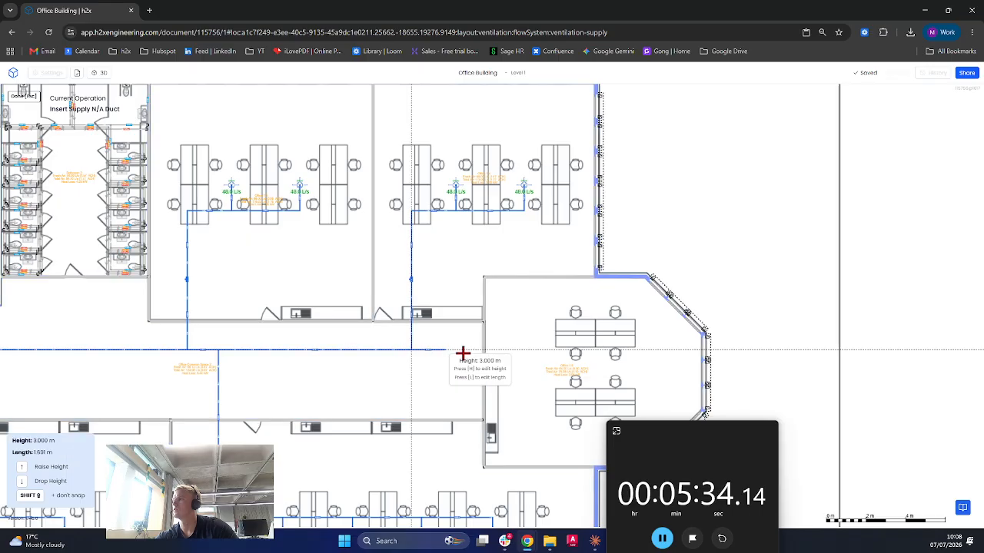
click(534, 349)
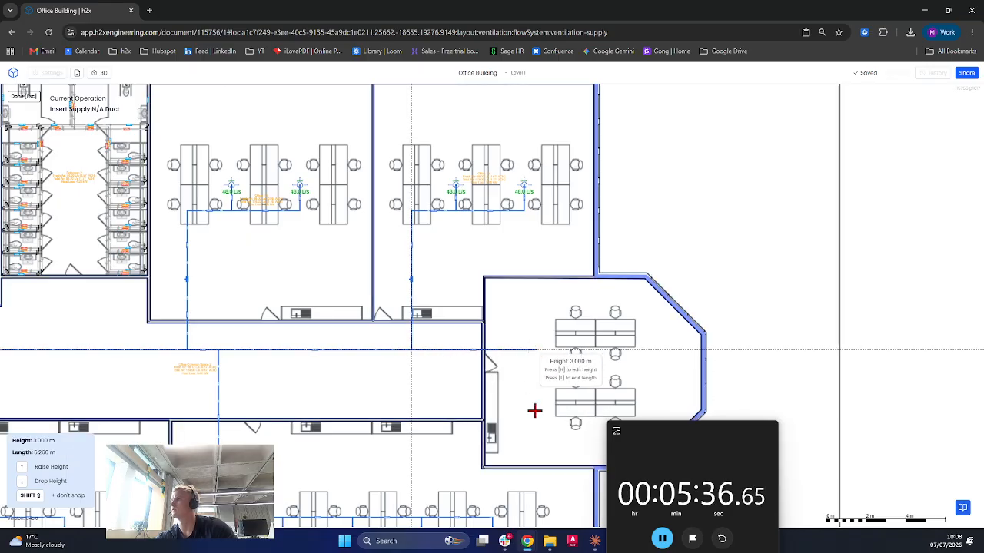
key(Escape)
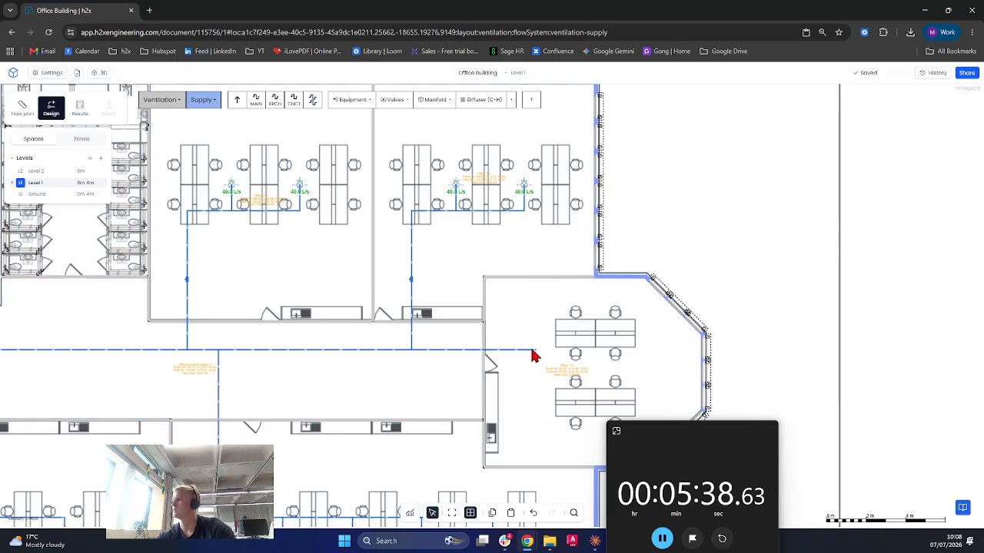
Draw a branch duct about 2.4 m long at 3 m height from the main duct's end in Office 1 5, running down beside the desks
click(276, 107)
scroll(468, 338, up, 3)
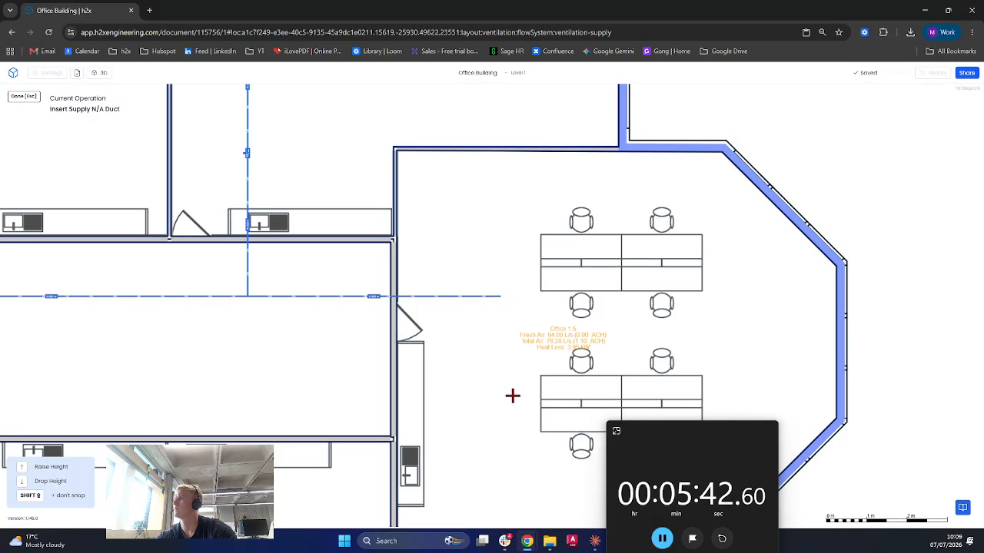
scroll(501, 323, up, 5)
scroll(501, 325, down, 5)
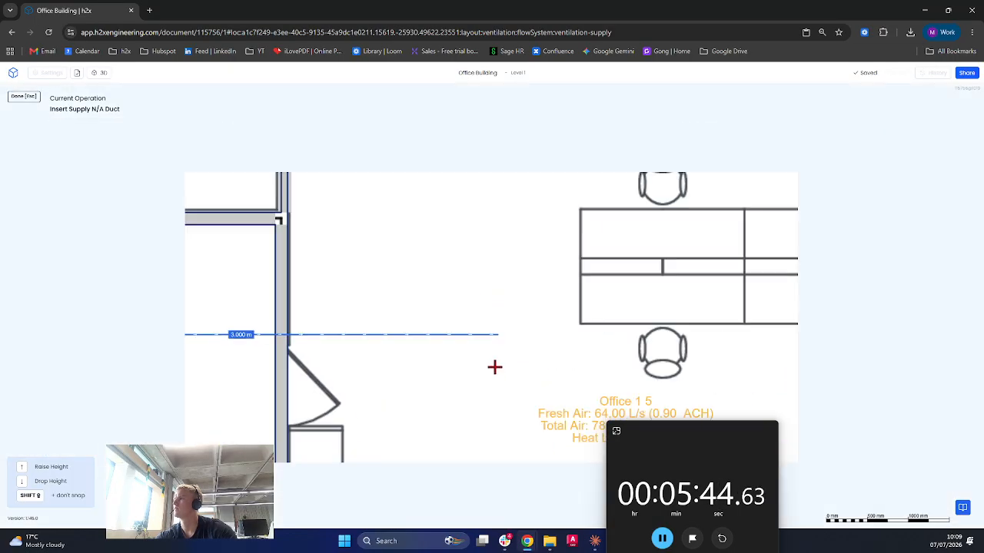
middle_drag(496, 382, 475, 238)
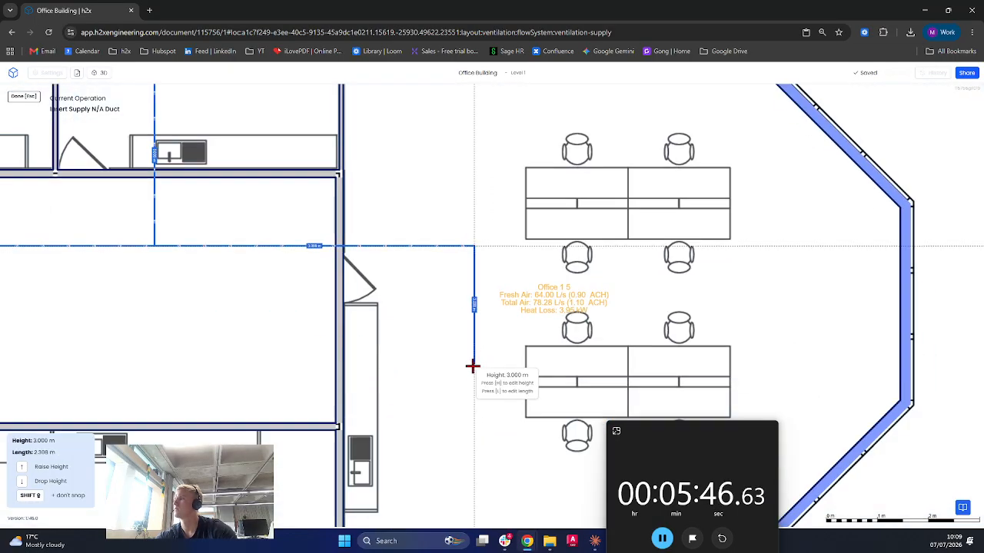
click(476, 372)
key(Escape)
Place a diffuser between the two desk groups in Office 1 5, connected to the branch duct
click(478, 100)
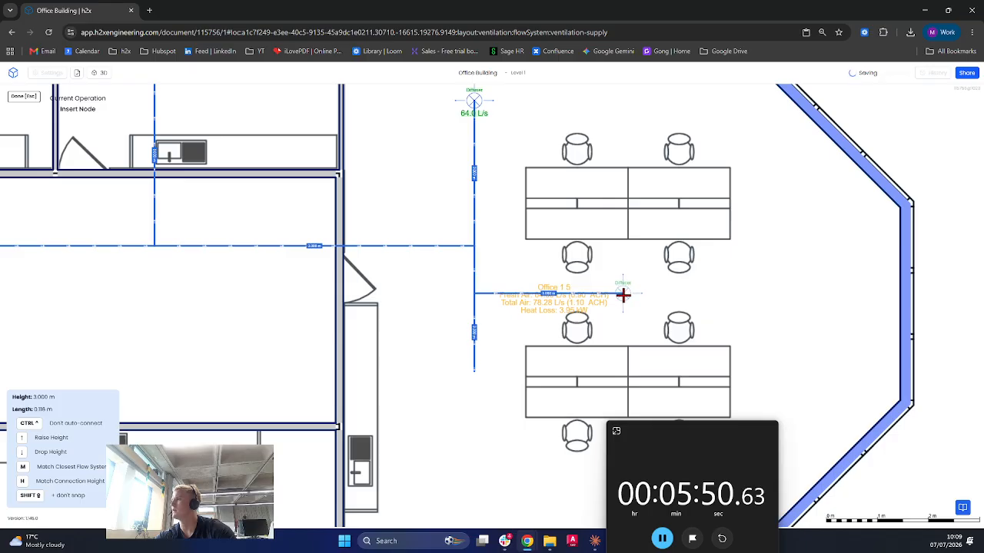
scroll(462, 243, down, 4)
key(Escape)
right_drag(493, 148, 413, 199)
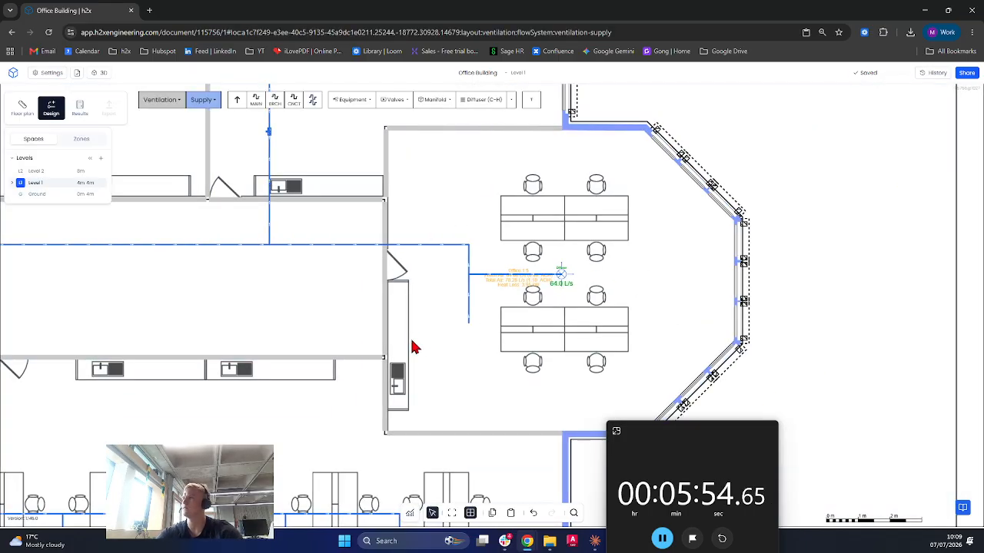
Delete the leftover branch duct end below the diffuser connection in Office 1 5
scroll(415, 349, down, 5)
scroll(438, 341, up, 5)
right_drag(432, 299, 415, 344)
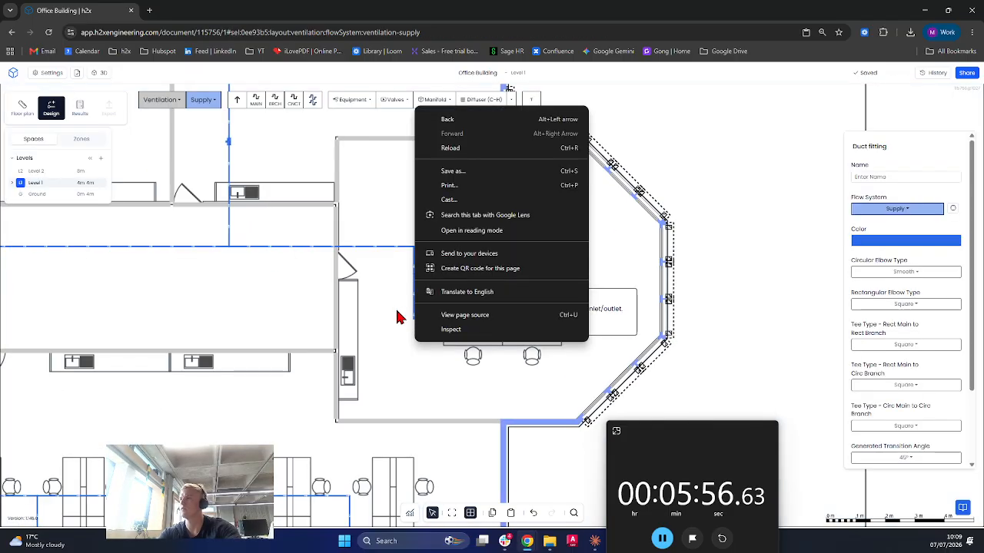
click(400, 310)
scroll(404, 310, up, 4)
right_drag(436, 305, 393, 338)
key(Delete)
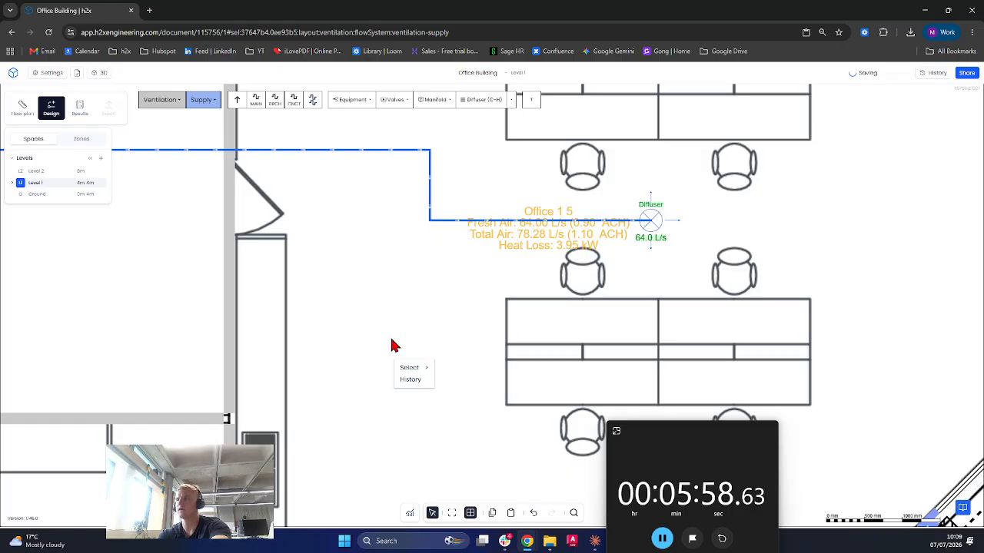
Insert a volume control damper on the main duct just inside the corridor wall of Office 1 5
click(394, 99)
click(413, 145)
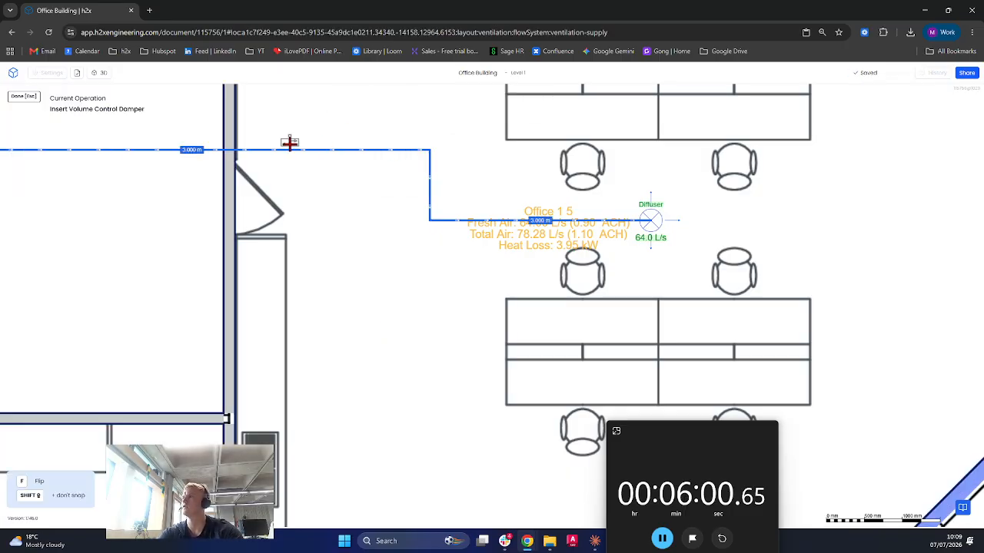
click(295, 152)
scroll(349, 246, down, 8)
drag(349, 259, 549, 280)
scroll(456, 274, down, 4)
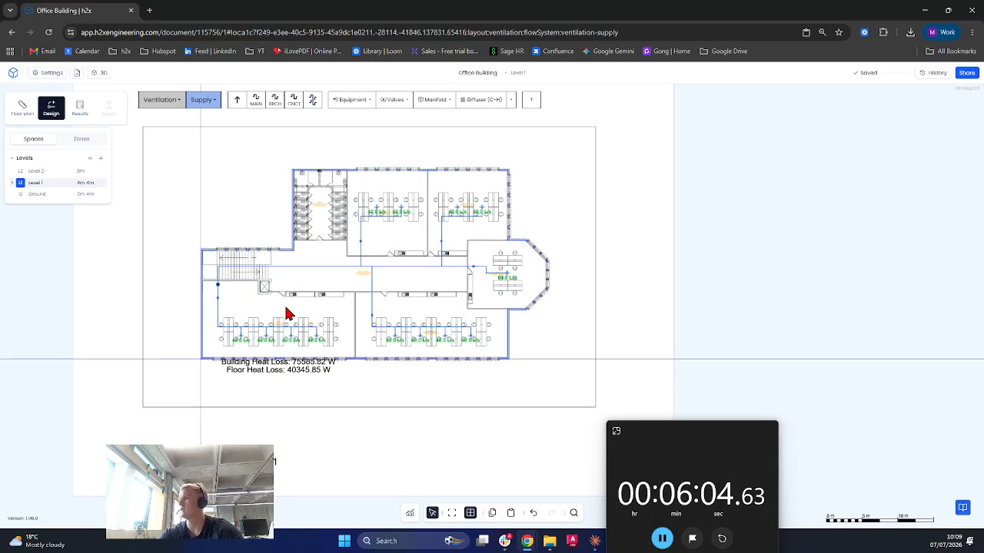
Open the Ground level and switch the ventilation flow system from Supply to Extract
click(58, 194)
scroll(204, 252, up, 6)
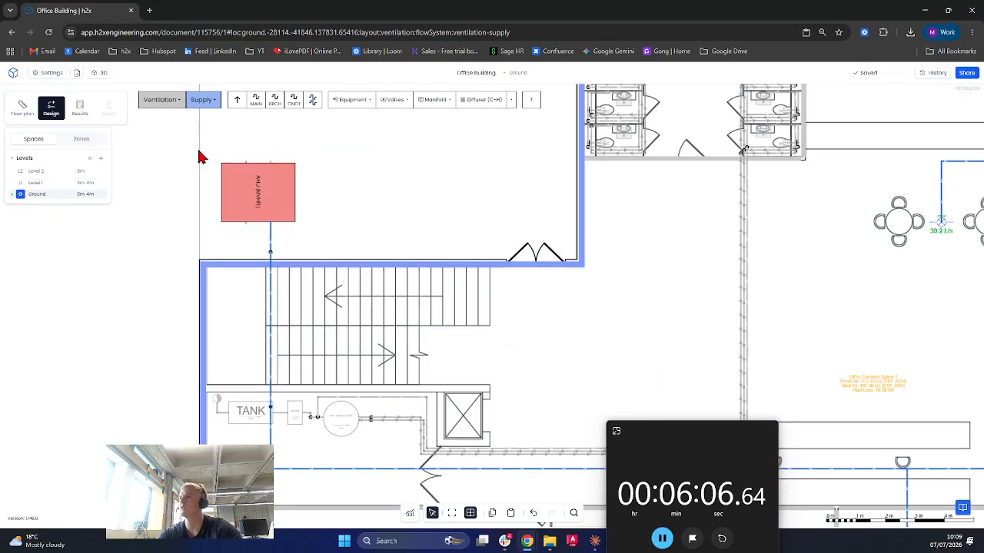
click(202, 99)
click(221, 144)
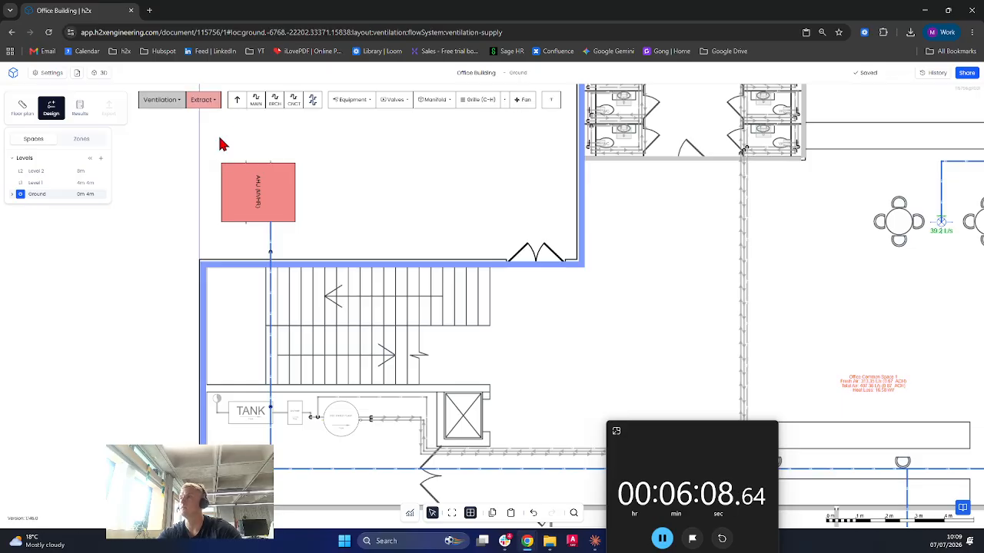
Draw a main extract duct from the AHU at 1 m height to level with the supply riser, then at 1.7 m height across the stairs to the tank
click(257, 108)
scroll(249, 207, up, 3)
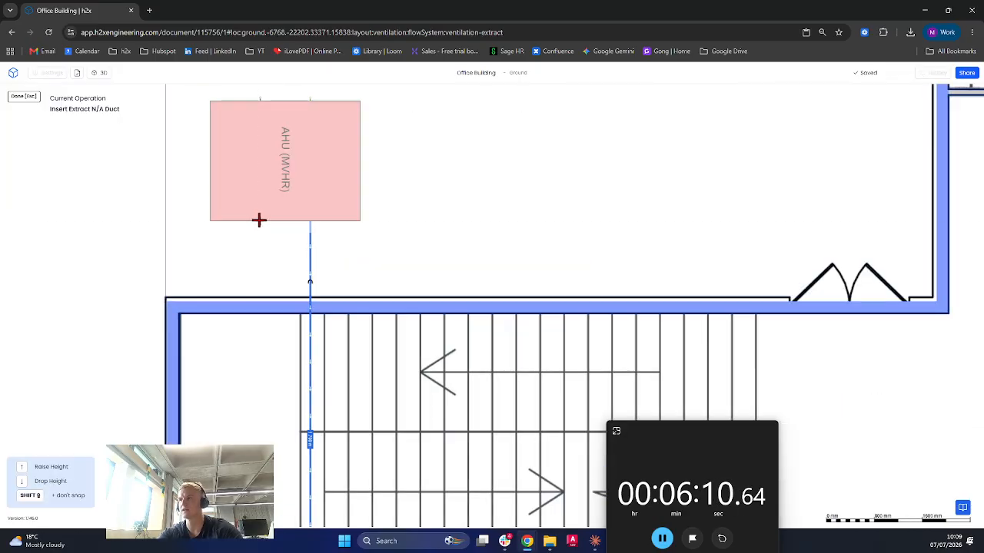
click(258, 220)
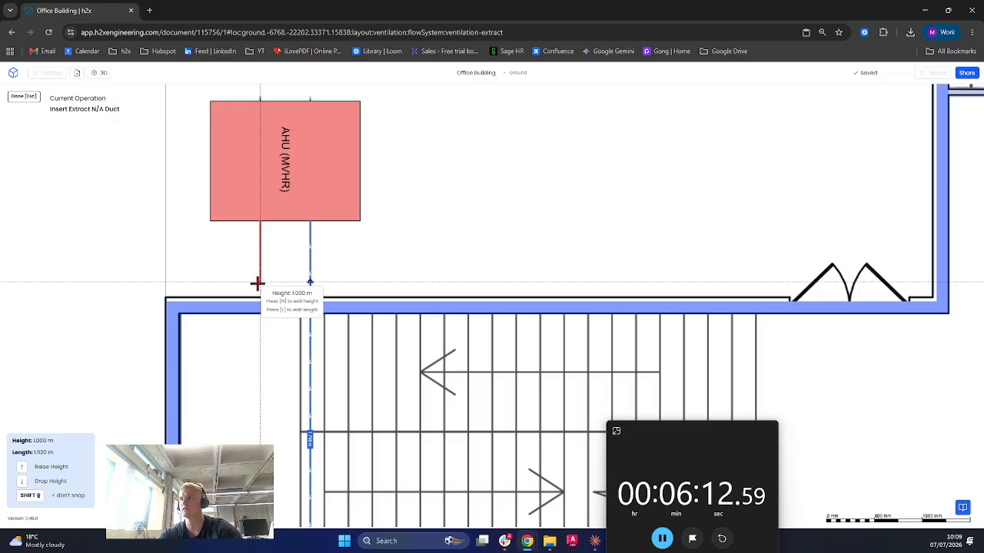
key(h)
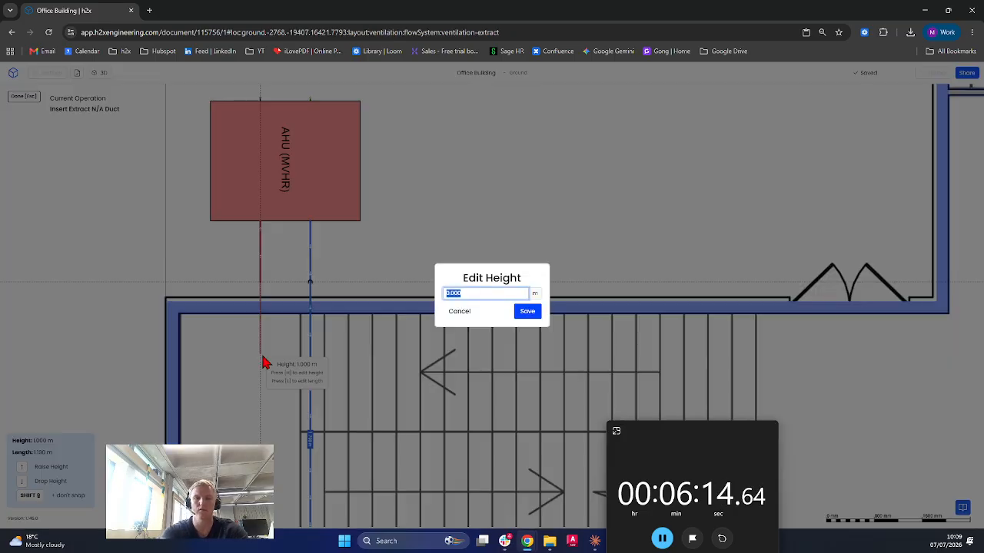
key(Return)
scroll(259, 358, down, 1)
middle_drag(259, 358, 236, 150)
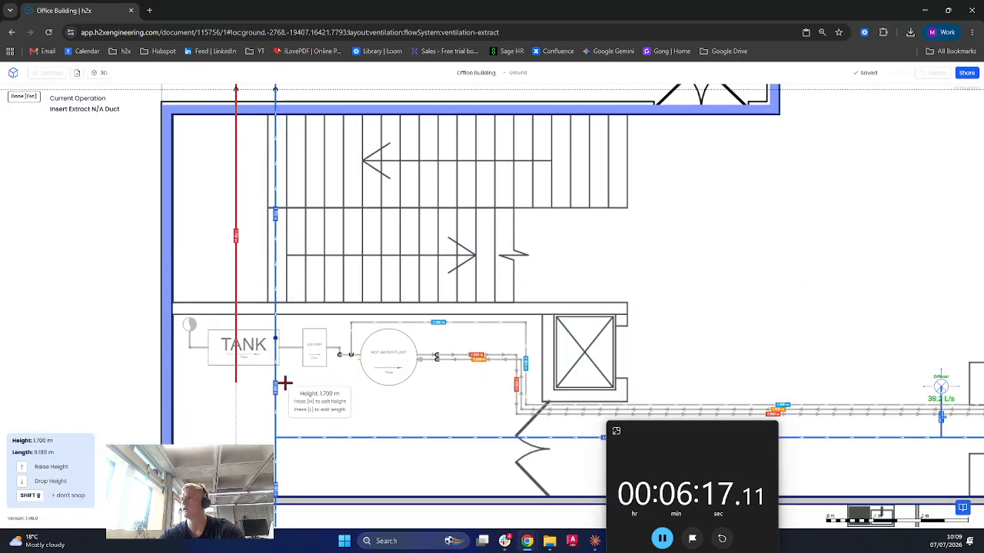
click(235, 339)
key(Escape)
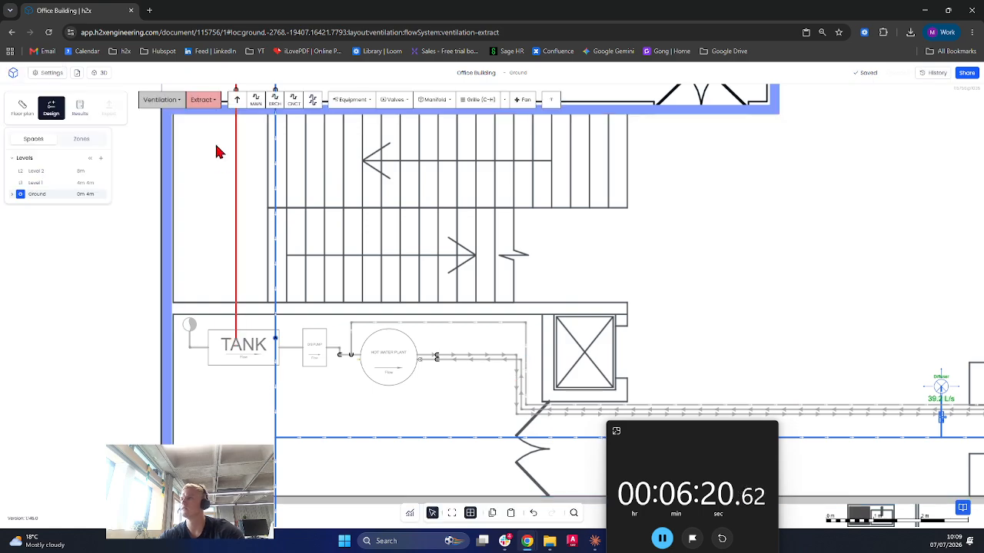
Insert an extract riser at the tank end of the main extract duct
click(239, 104)
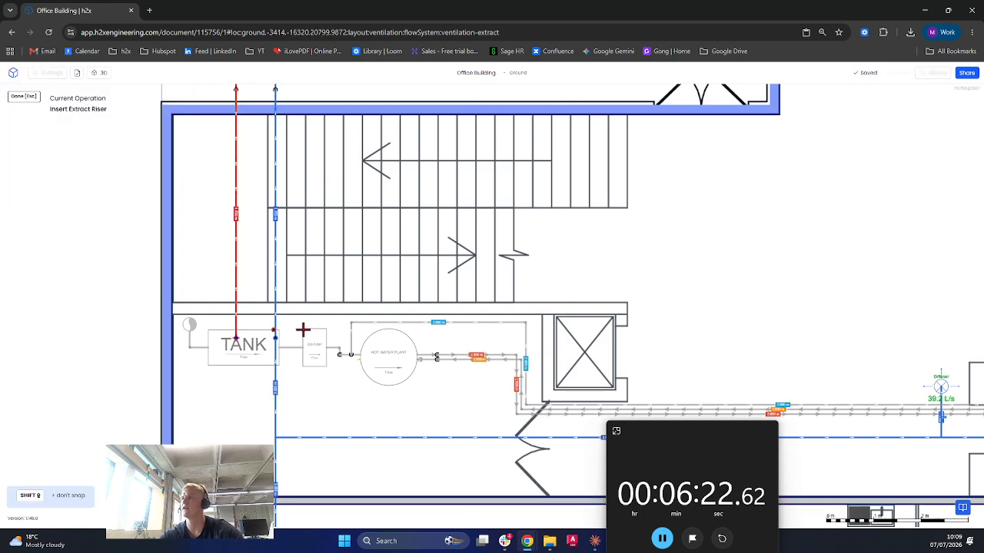
key(Escape)
click(312, 100)
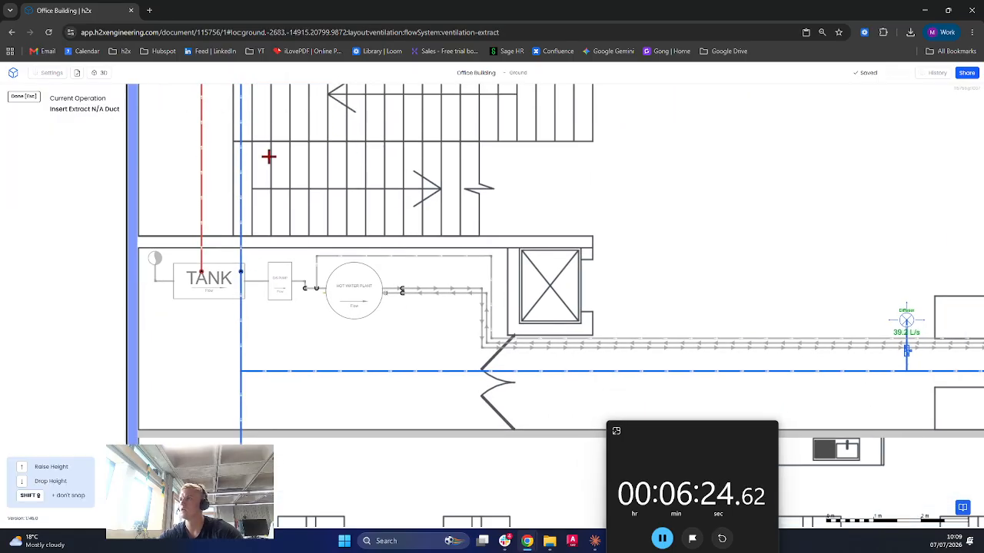
key(Escape)
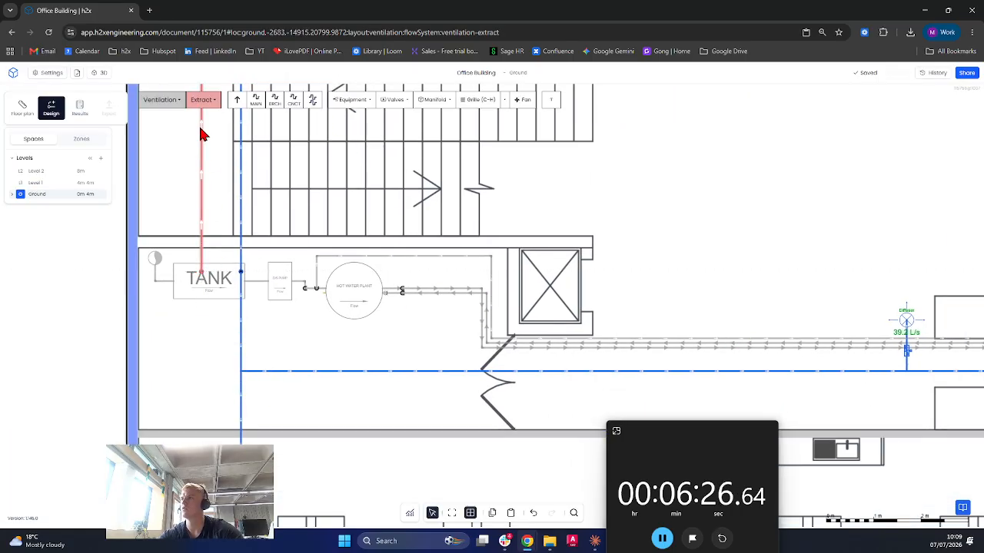
Draw a main extract duct from the riser at 3.4 m height down into the corridor and along it past the end of the supply duct
click(256, 101)
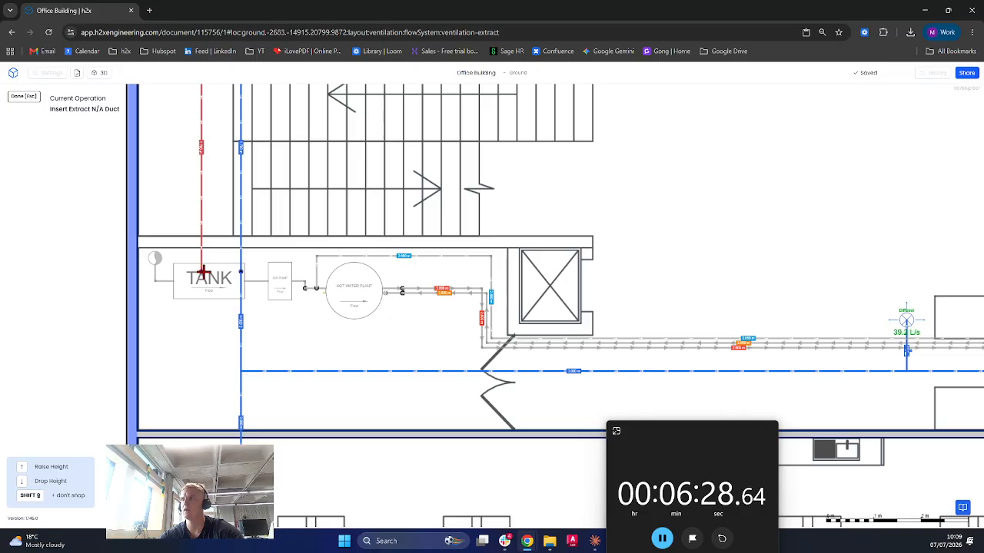
text(ht: )
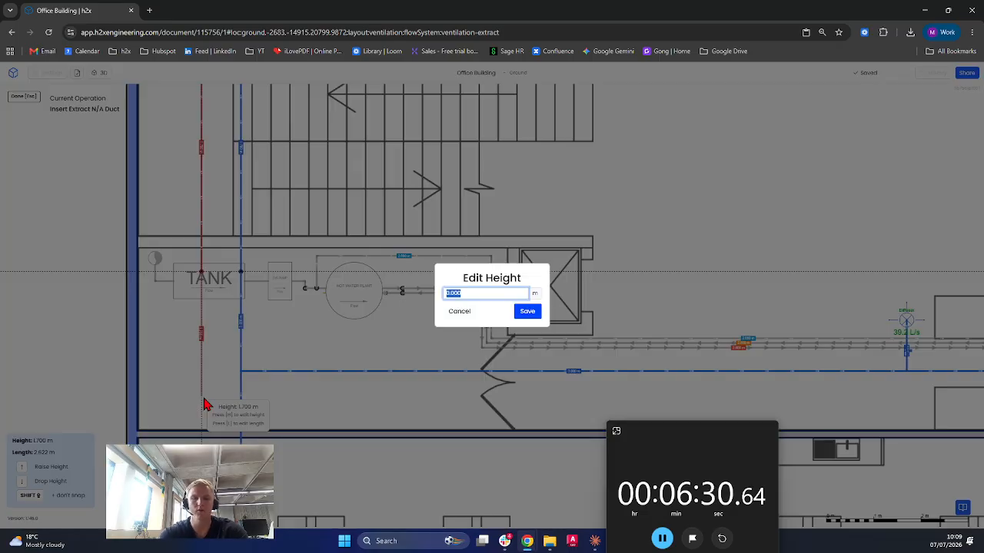
text(3.4)
key(Return)
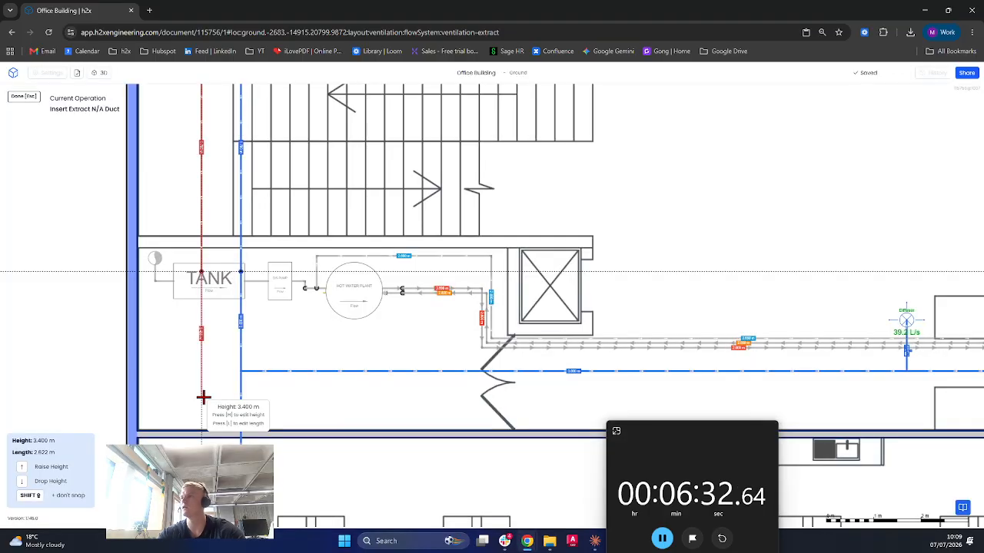
scroll(212, 401, down, 5)
scroll(223, 404, up, 3)
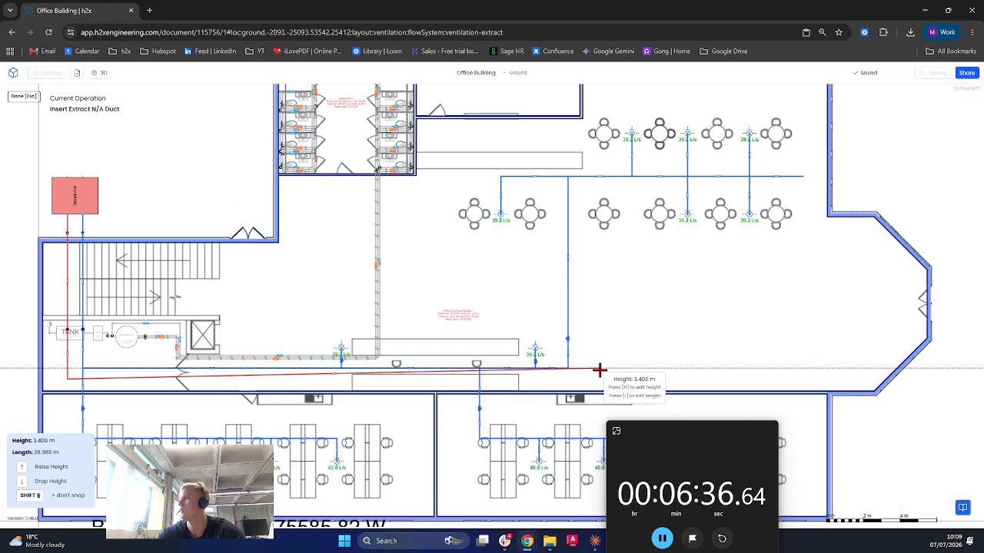
click(645, 379)
key(Escape)
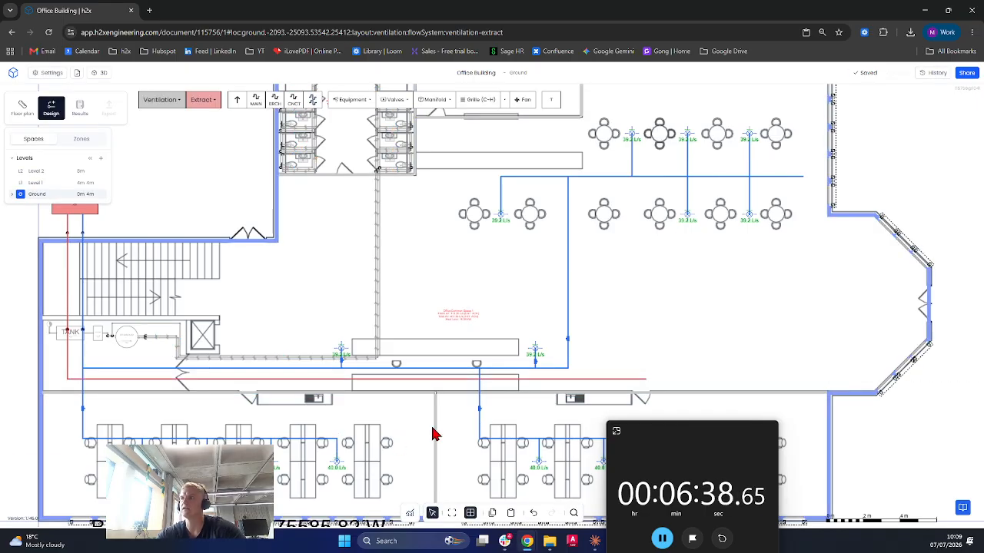
Place two circular horizontal (C-H) extract grilles at the kitchenette counter of each of the two offices, connected to the corridor extract duct
drag(661, 363, 610, 275)
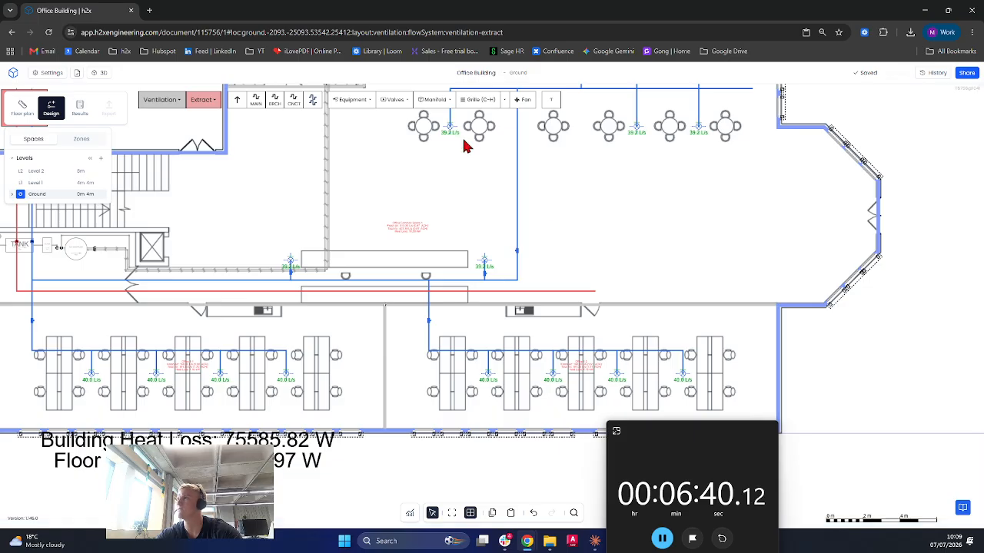
click(494, 104)
scroll(560, 332, up, 5)
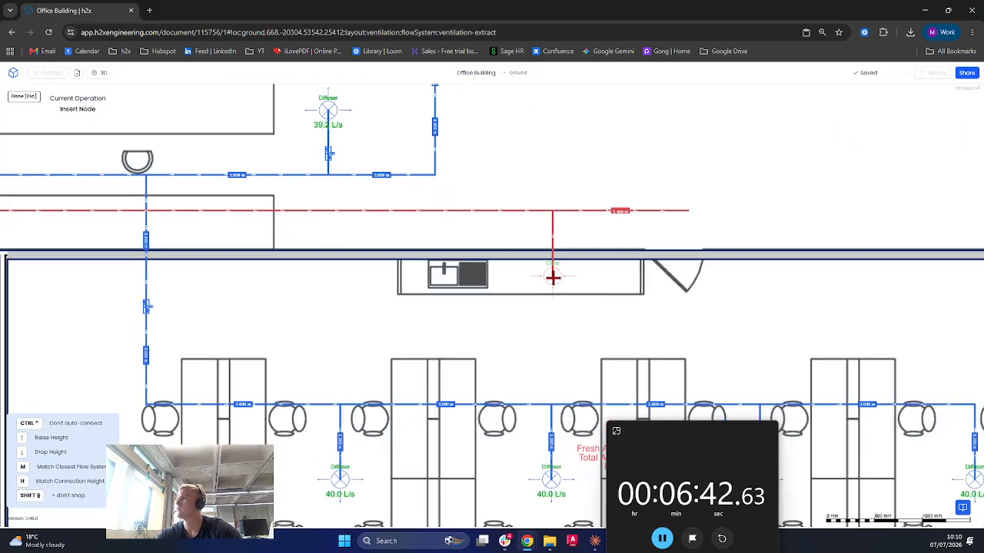
click(612, 282)
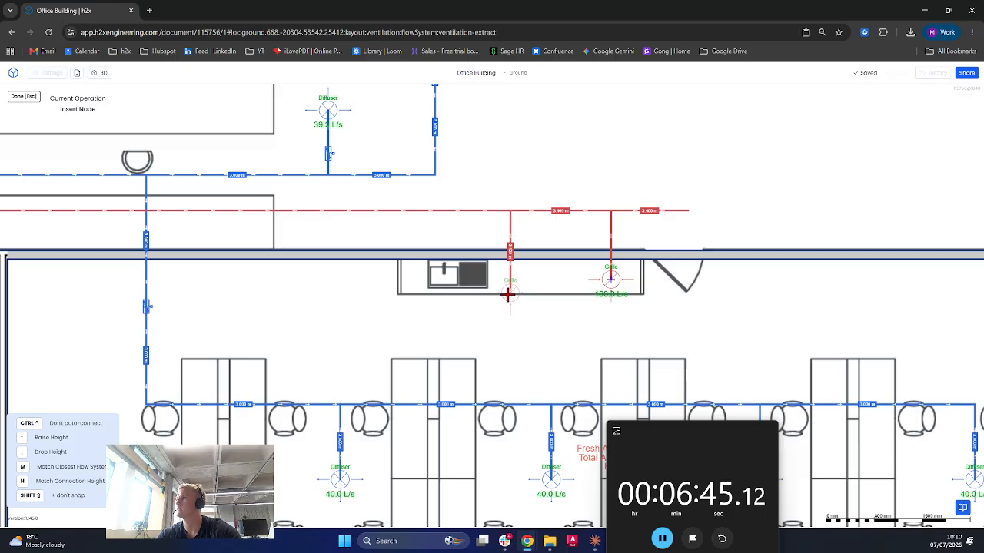
click(424, 281)
scroll(423, 285, down, 4)
middle_drag(484, 317, 754, 319)
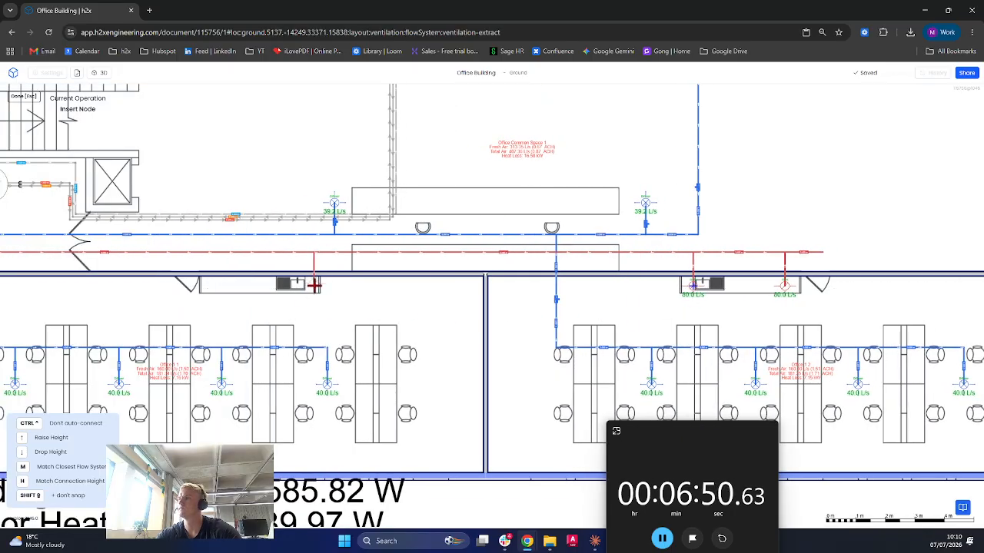
click(219, 285)
key(Escape)
Delete the leftover end of the main extract duct beyond the last office grille connection
middle_drag(846, 272, 661, 299)
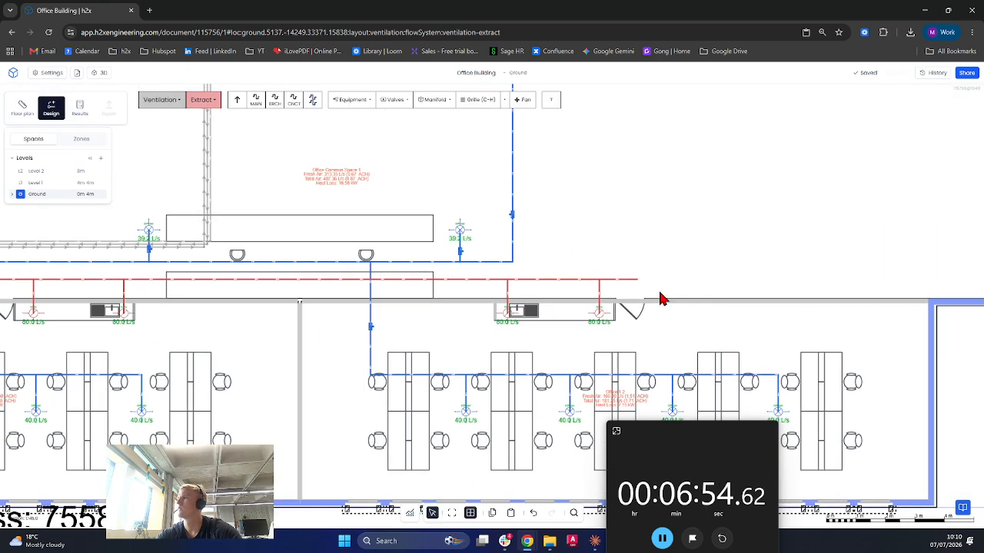
click(615, 281)
key(Delete)
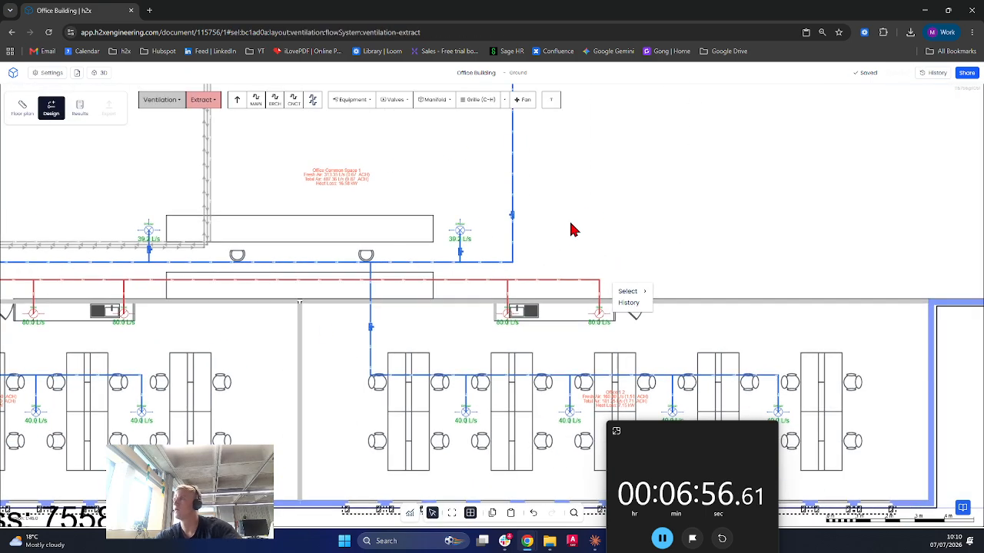
Place four Slot Vertical (SL-V) extract grilles along the corridor, connected to the main extract duct
click(505, 99)
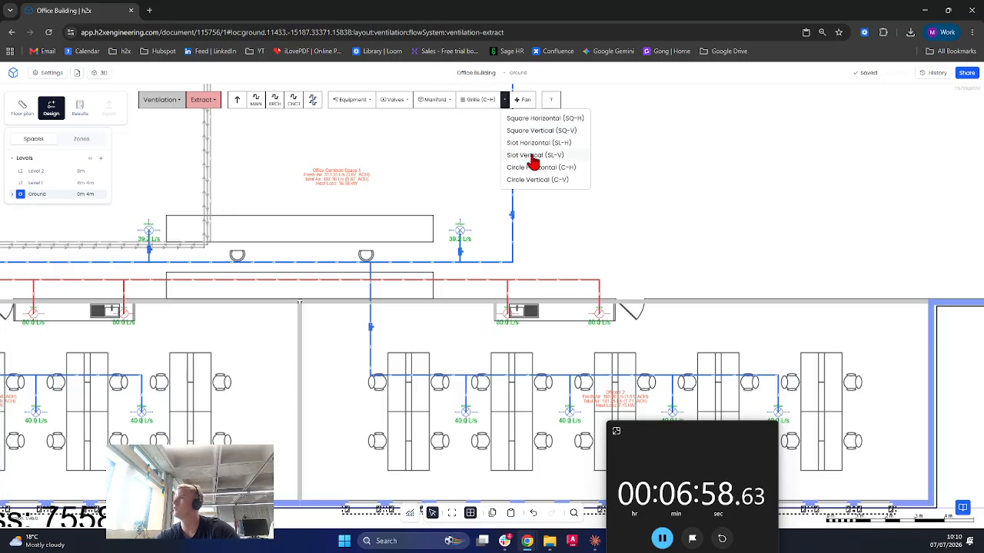
click(535, 156)
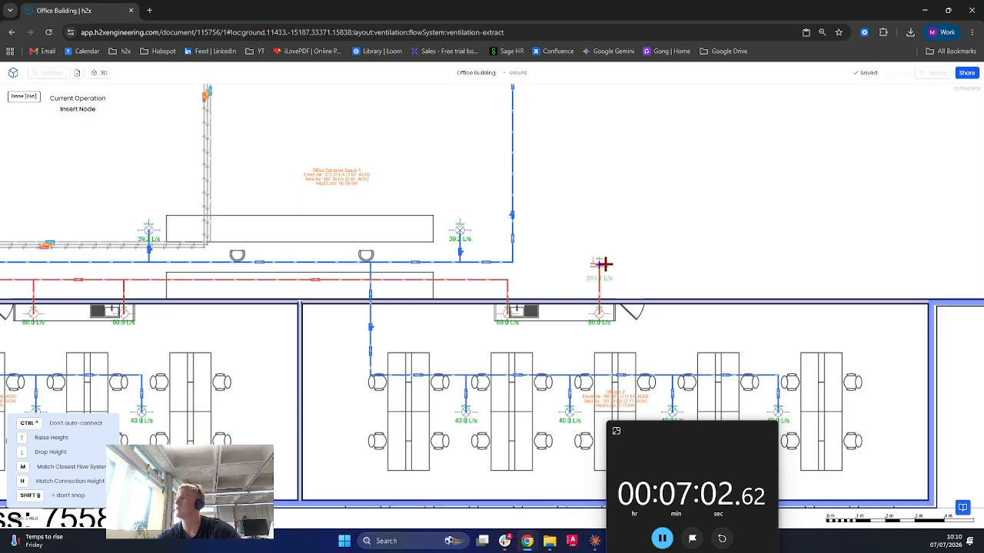
click(421, 266)
middle_drag(336, 279, 636, 301)
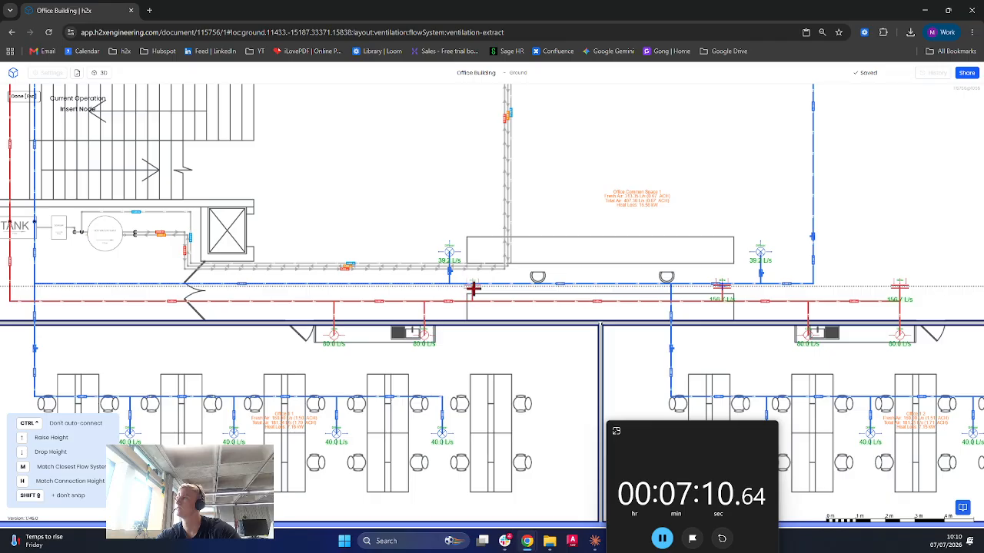
click(476, 289)
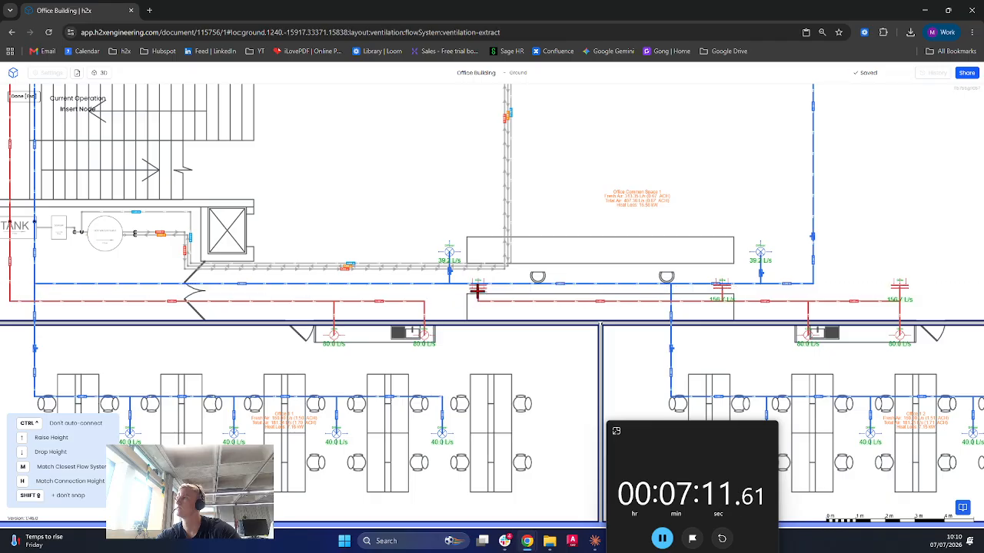
click(266, 288)
key(Escape)
scroll(379, 290, down, 5)
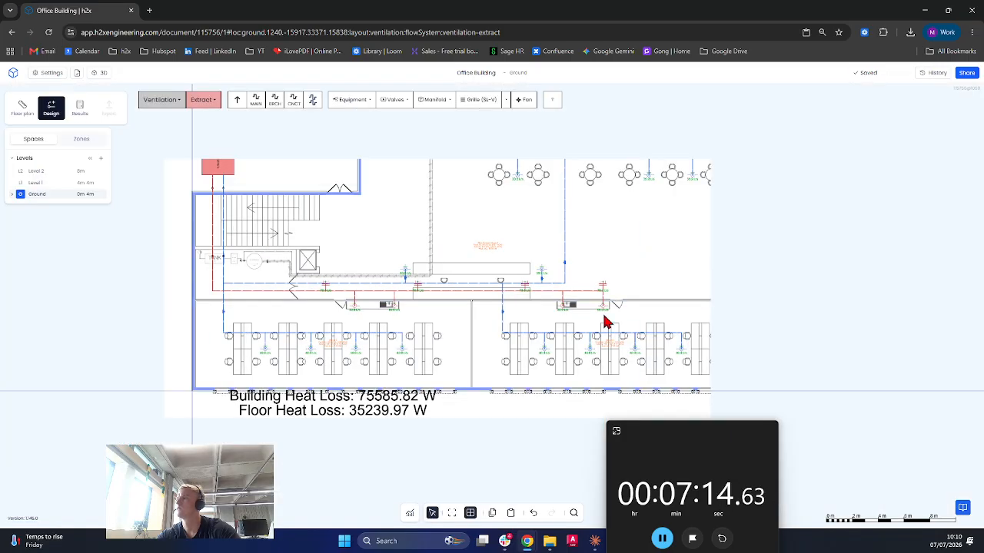
scroll(632, 309, up, 5)
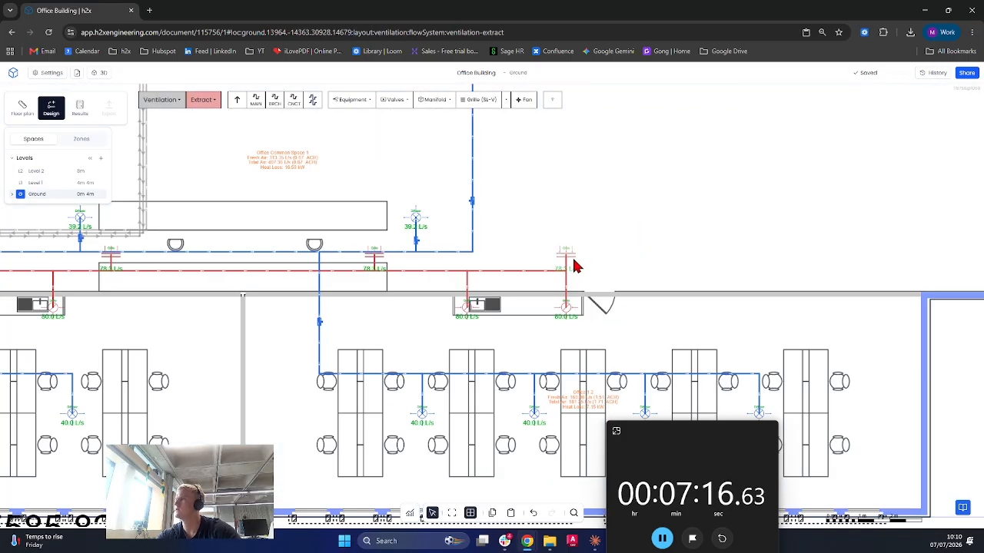
scroll(576, 267, down, 5)
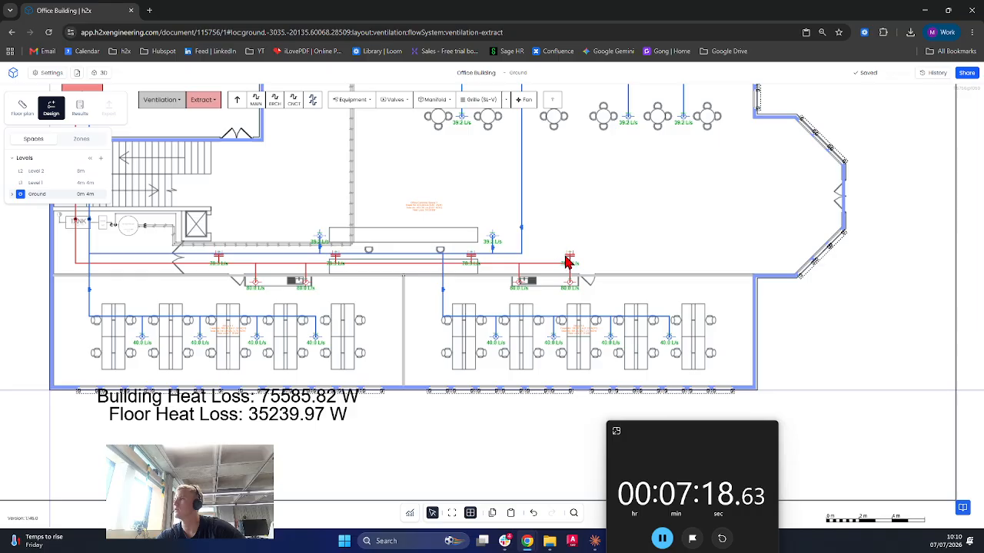
scroll(567, 263, up, 5)
right_click(597, 266)
mouse_move(681, 274)
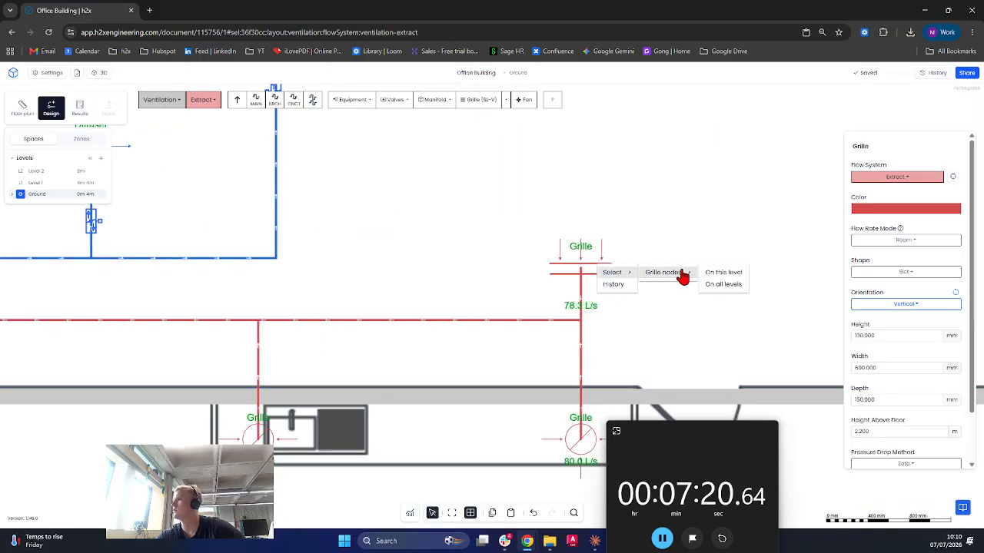
click(717, 279)
scroll(582, 318, down, 5)
scroll(588, 340, up, 3)
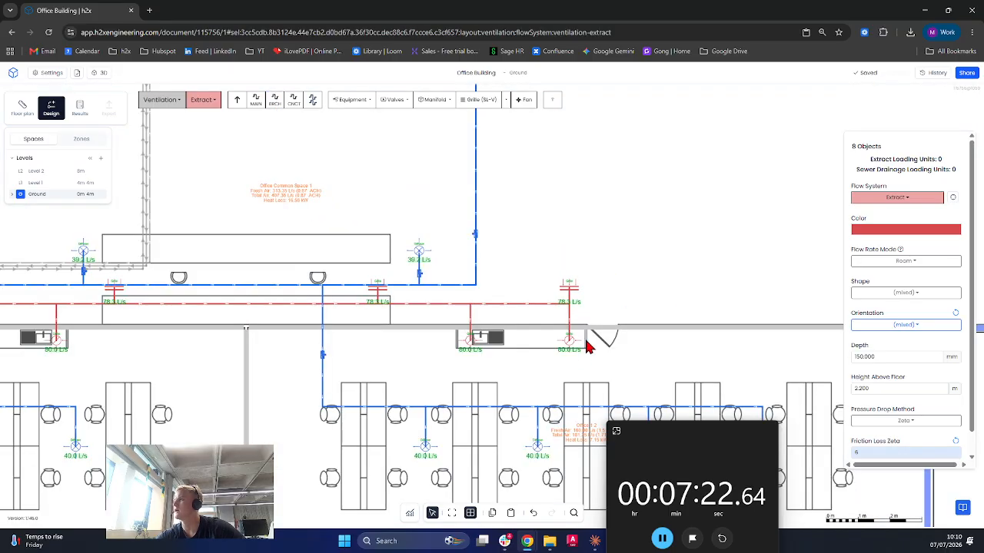
drag(595, 336, 139, 386)
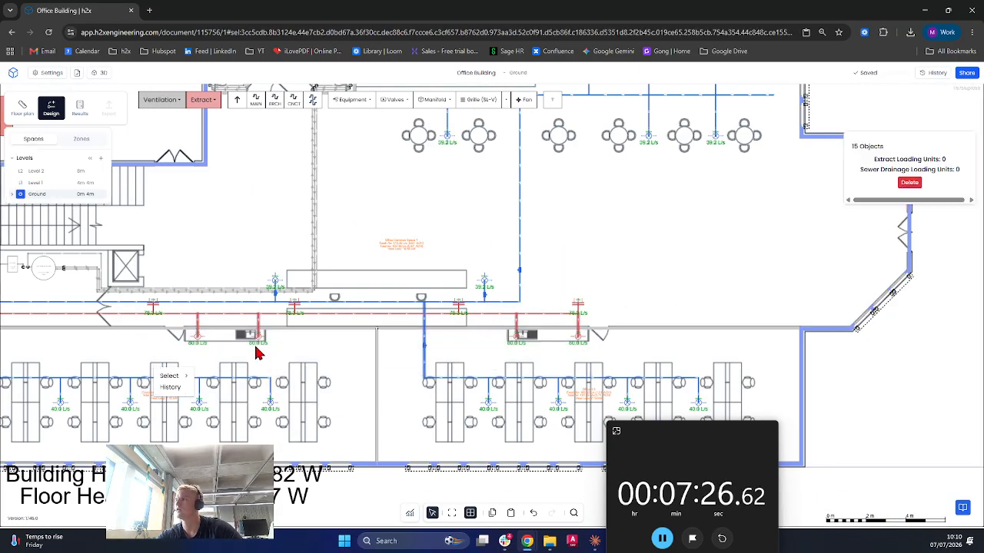
click(675, 303)
Select only the four corridor slot grilles and set their height above floor to 3.4 m
scroll(588, 330, up, 1)
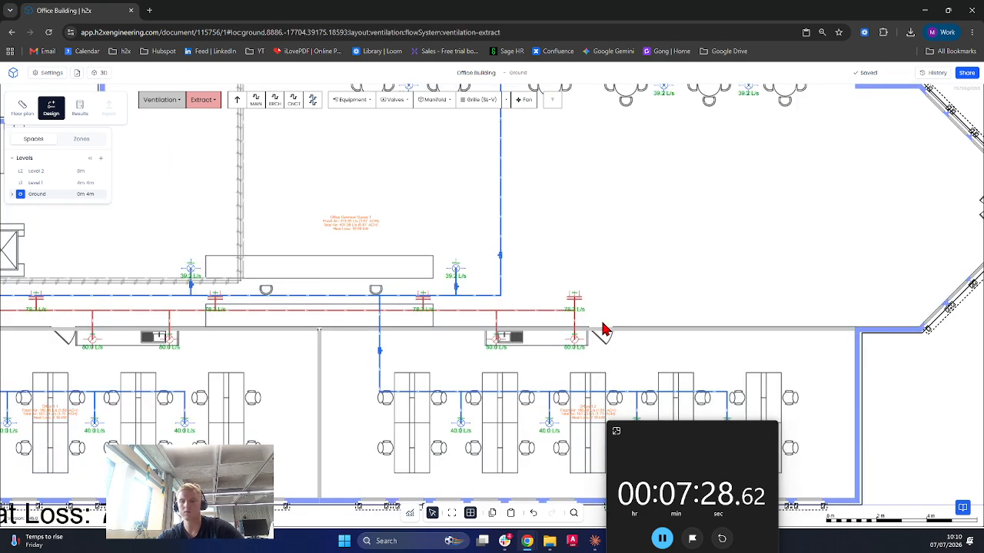
scroll(603, 298, up, 6)
drag(521, 301, 519, 301)
key(ctrl+z)
right_click(519, 301)
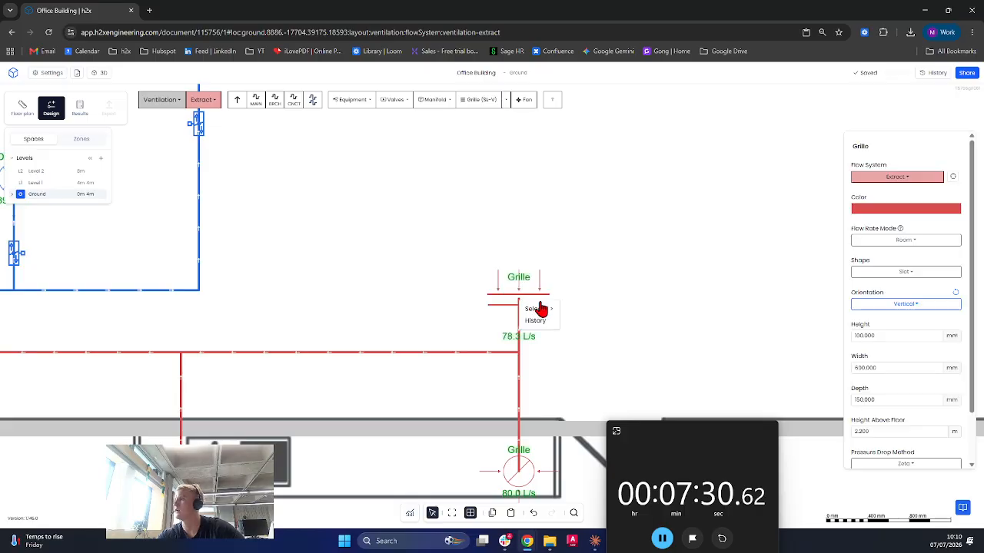
mouse_move(540, 307)
mouse_move(590, 308)
click(666, 311)
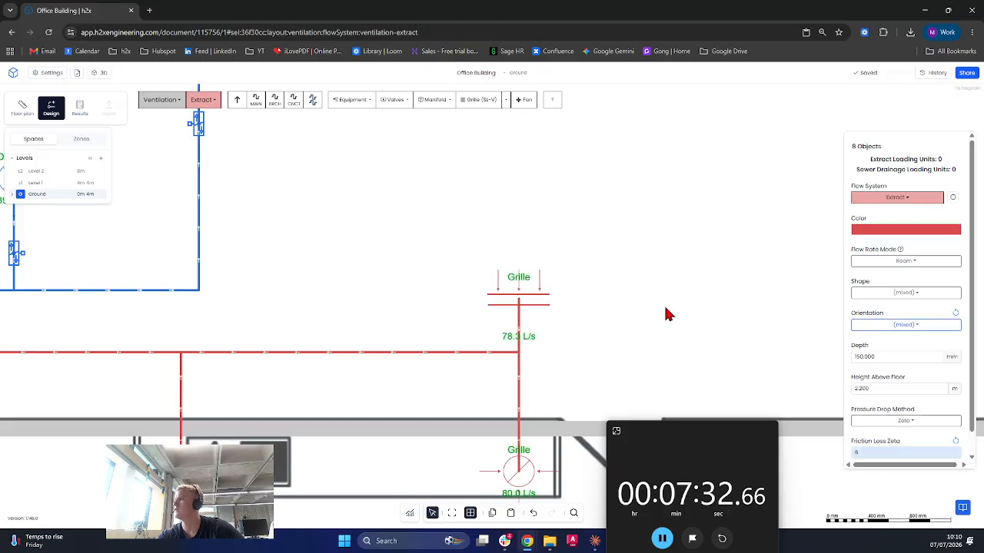
scroll(611, 309, down, 5)
drag(617, 315, 152, 392)
scroll(461, 385, down, 3)
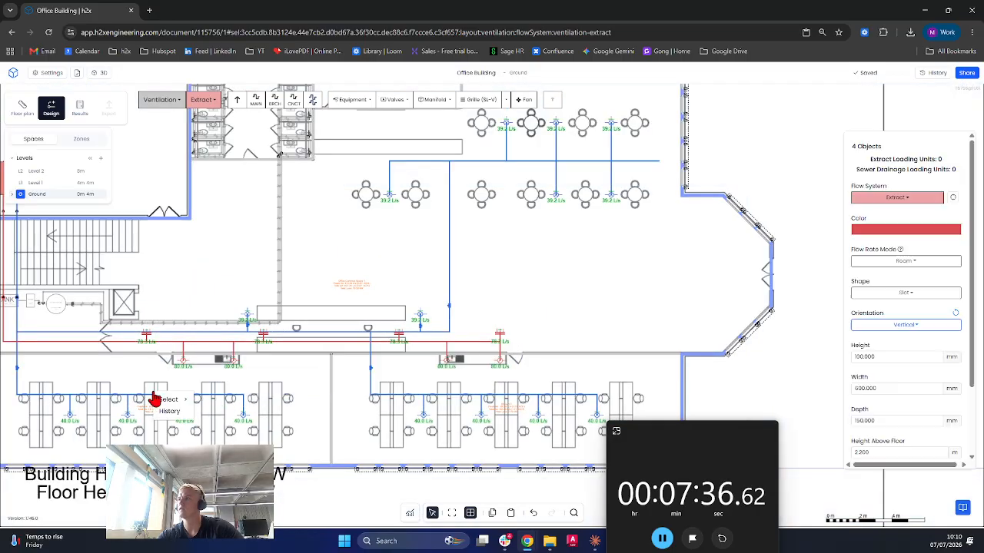
scroll(905, 352, down, 2)
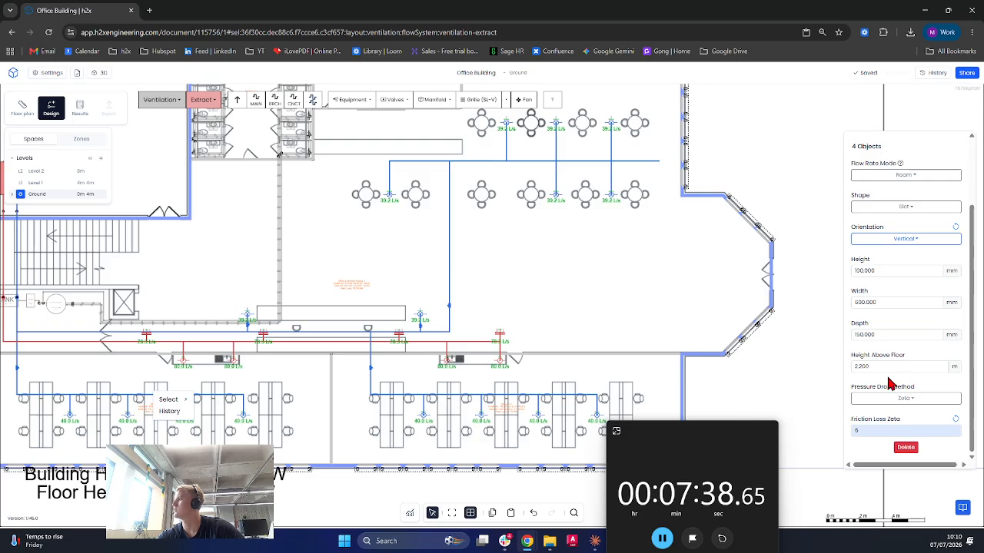
click(887, 367)
text(3)
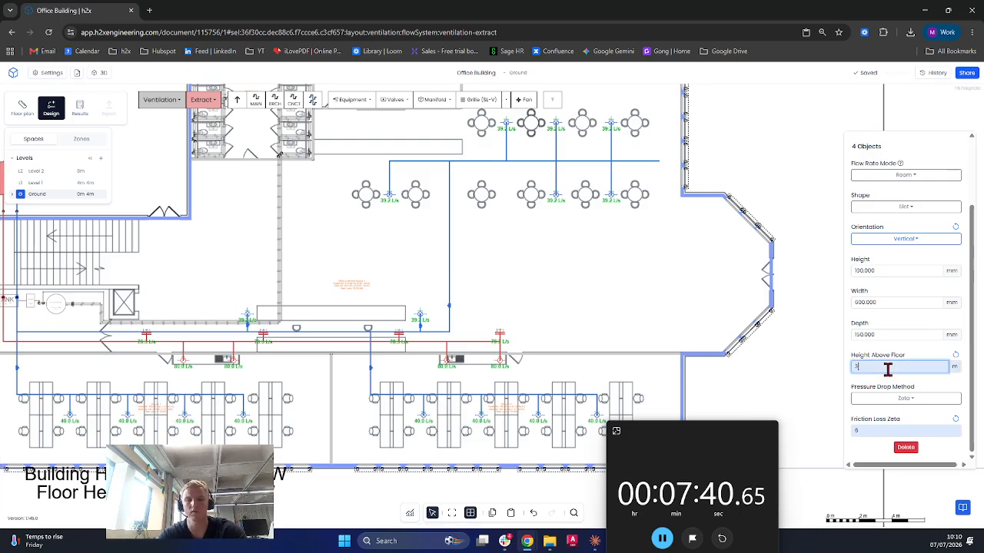
text(.4)
click(564, 308)
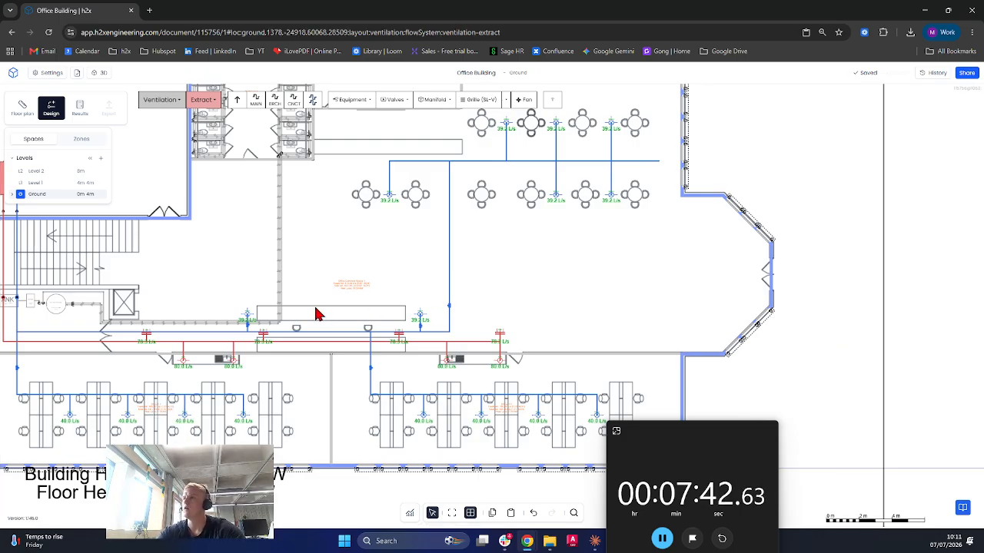
On Level 1, start an extract duct at 3.4 m height from the extract riser beside the staircase, running about 1.5 m into the stair area
click(46, 183)
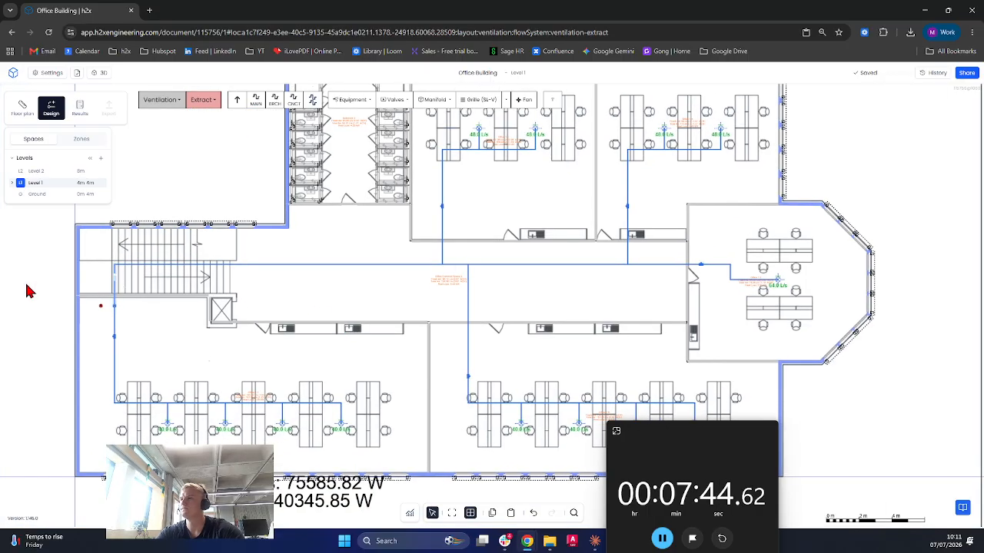
click(255, 101)
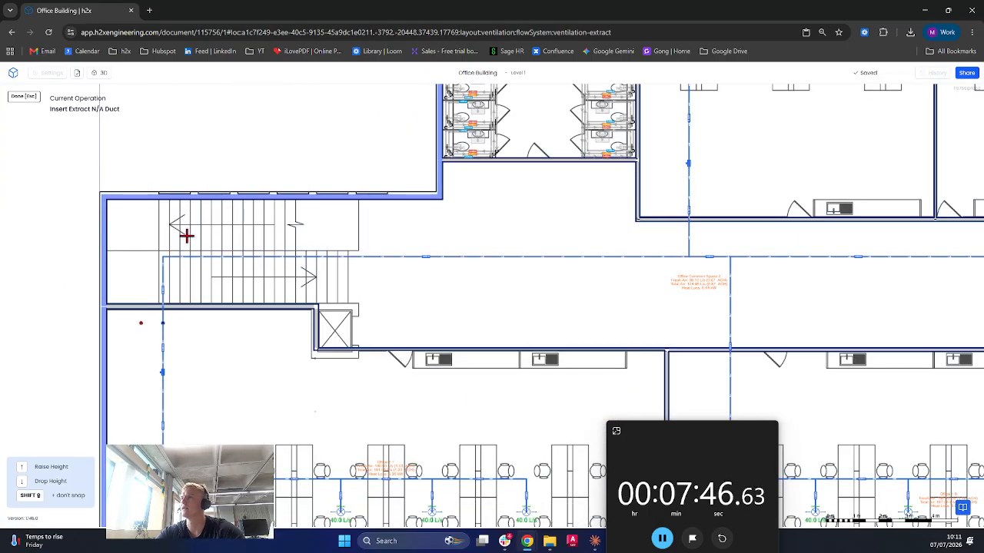
click(138, 323)
scroll(145, 285, up, 2)
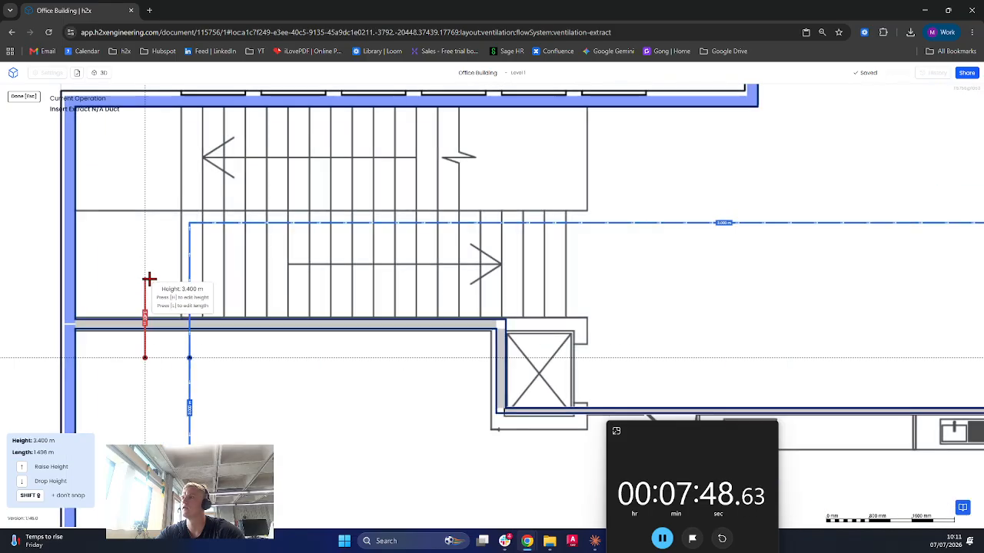
scroll(148, 281, down, 1)
click(150, 279)
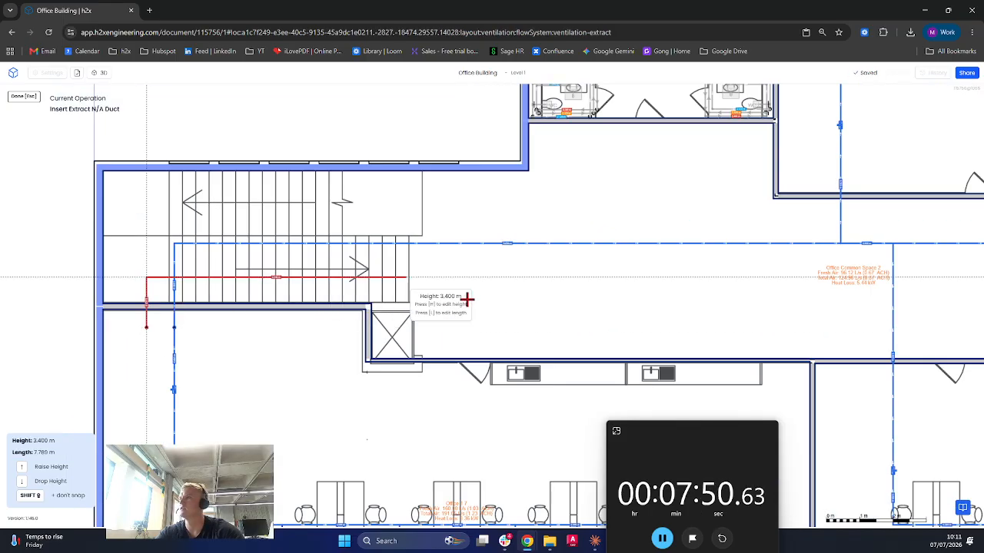
Extend the extract duct past the lift, along the corridor's lower wall, across its far end and back along the upper wall beside the offices
scroll(487, 297, down, 1)
middle_drag(487, 297, 258, 278)
scroll(515, 275, down, 1)
middle_drag(515, 275, 372, 269)
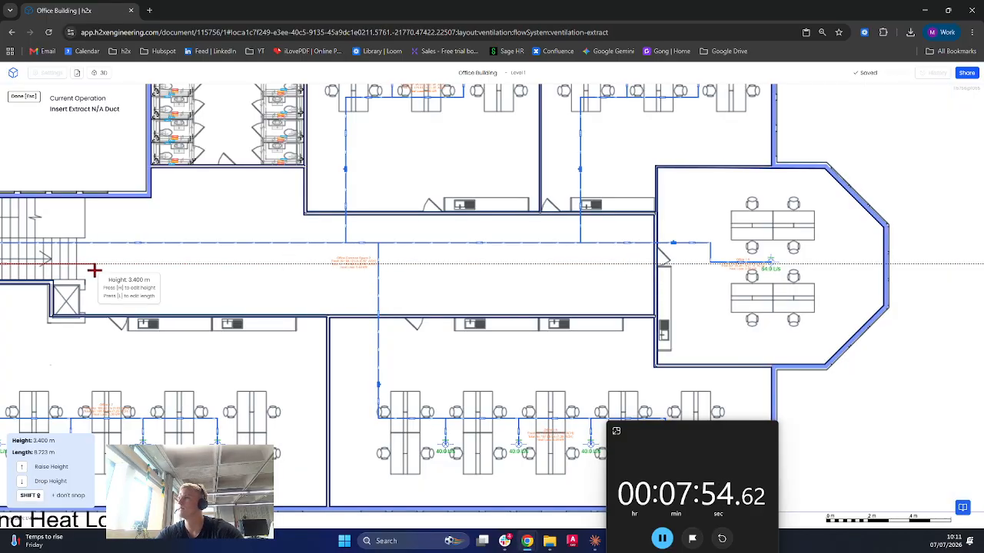
click(127, 304)
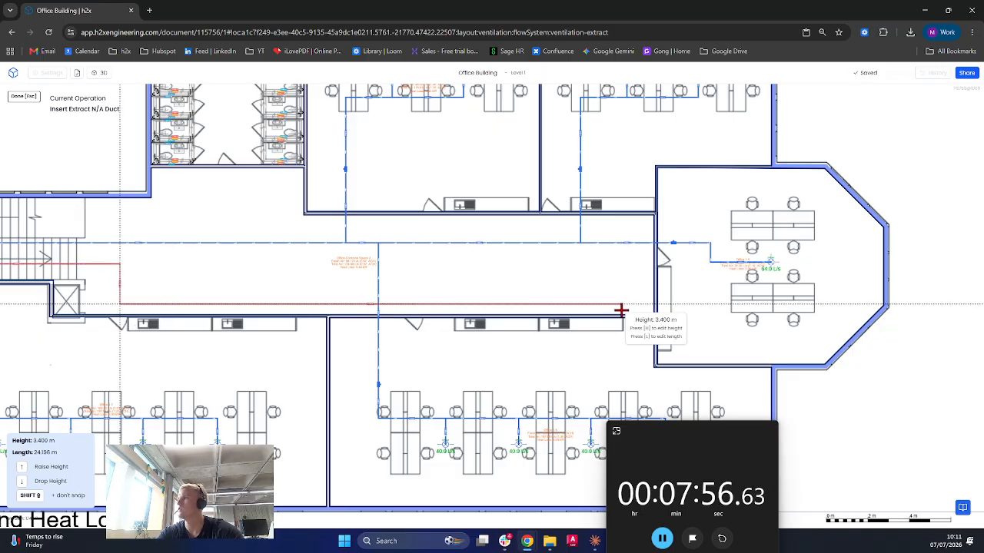
click(643, 274)
click(640, 226)
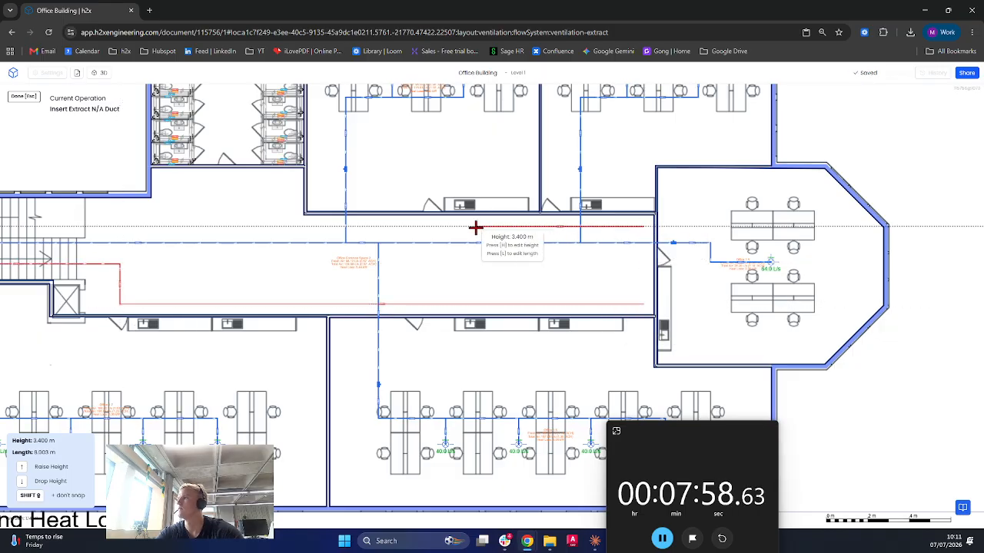
click(430, 226)
key(Escape)
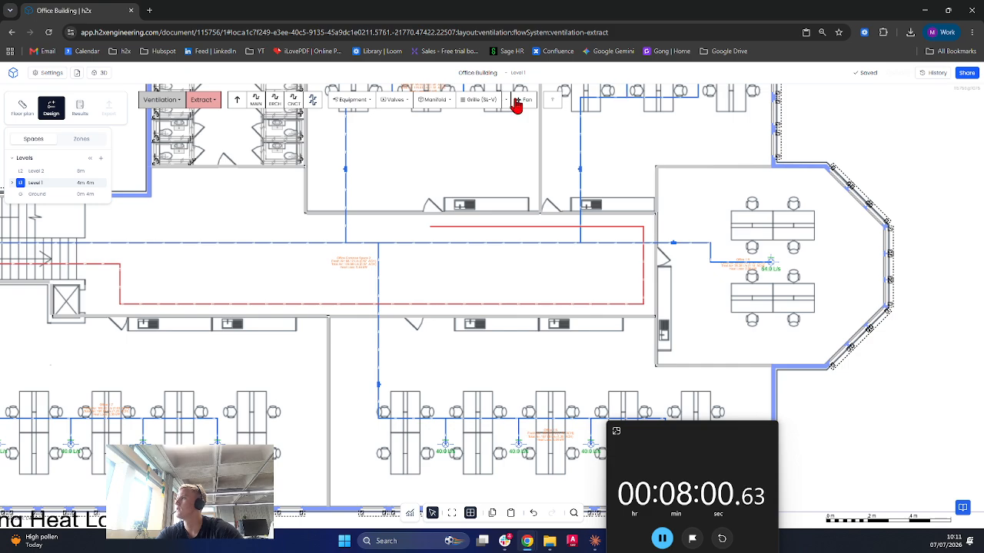
Place three Slot Vertical (SL-V) extract grilles along the Level 1 corridor, connected to the lower run of the extract duct
click(471, 103)
key(Escape)
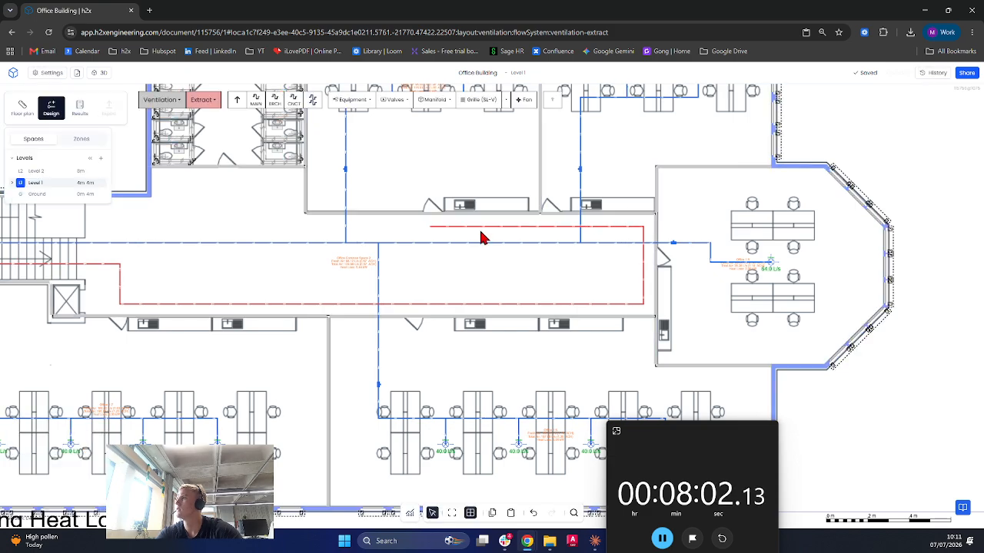
click(474, 103)
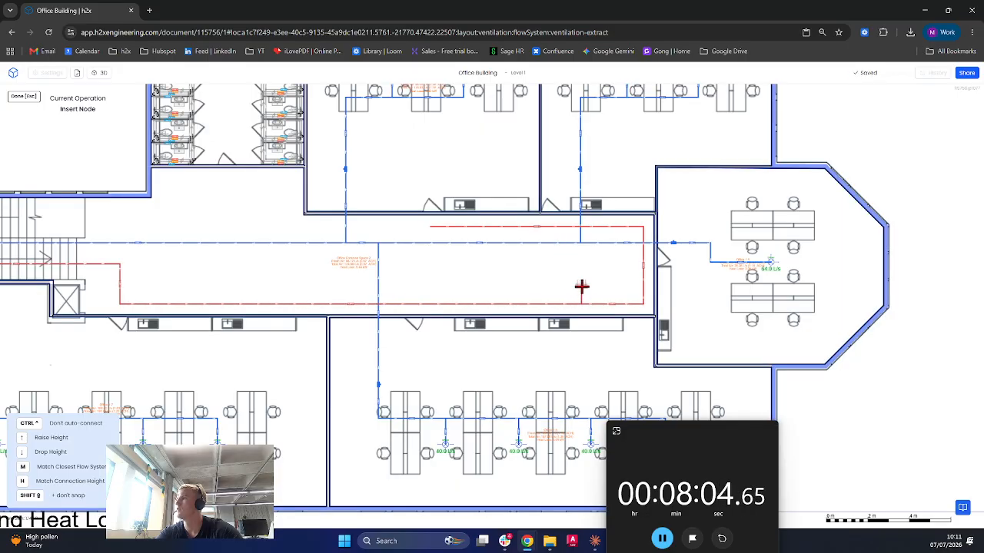
click(417, 286)
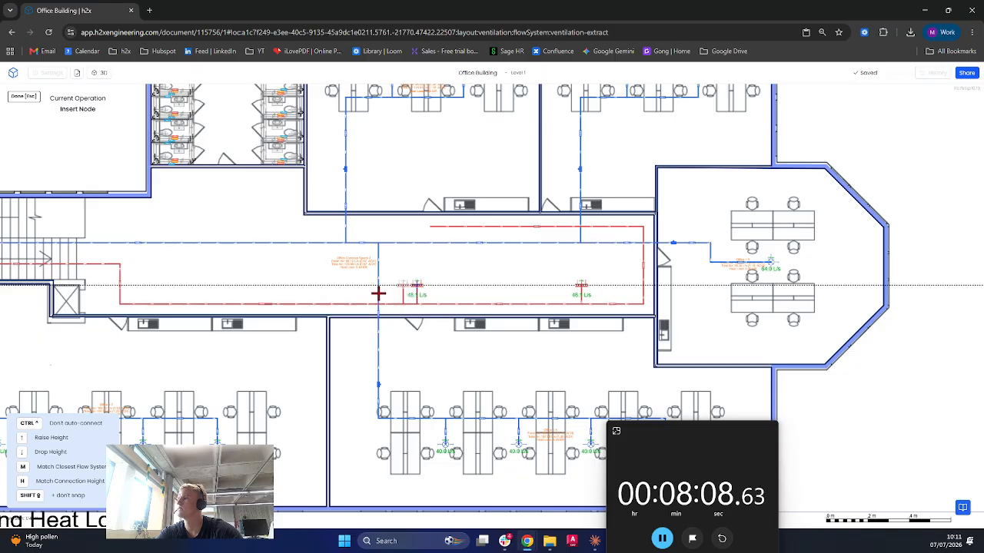
click(238, 289)
key(Escape)
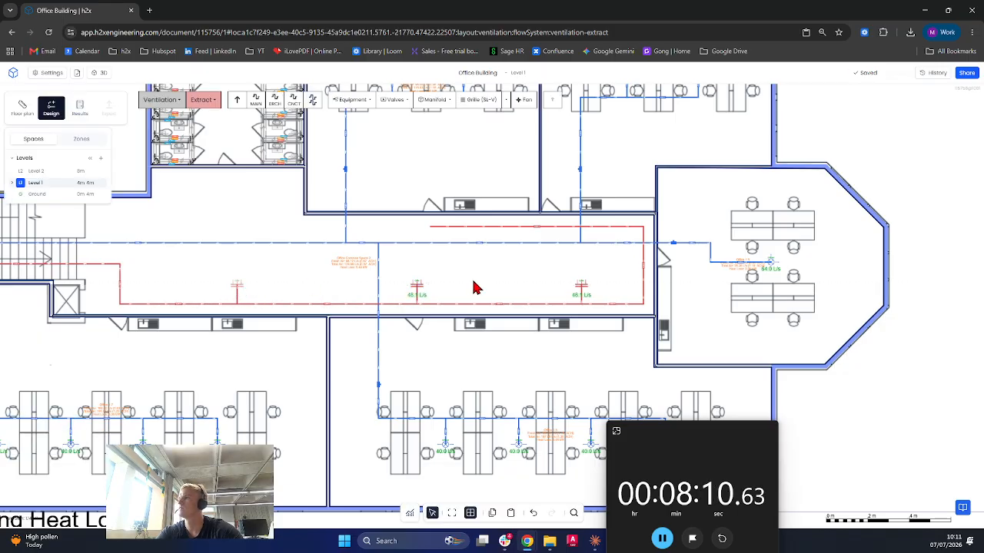
Place two circular horizontal (C-H) extract grilles at the kitchenette counter of each of the two upper offices, connected to the upper duct run
click(506, 100)
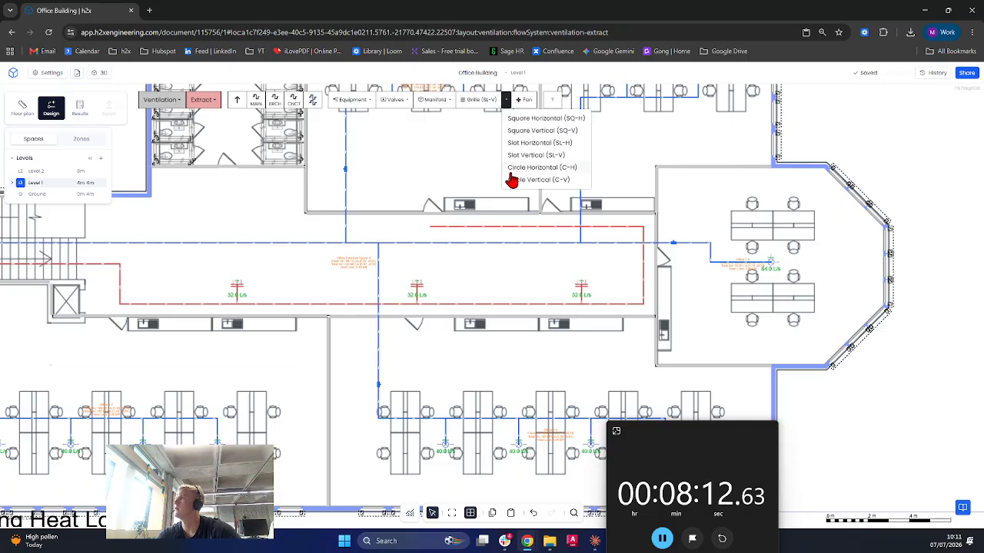
click(515, 180)
scroll(511, 188, up, 5)
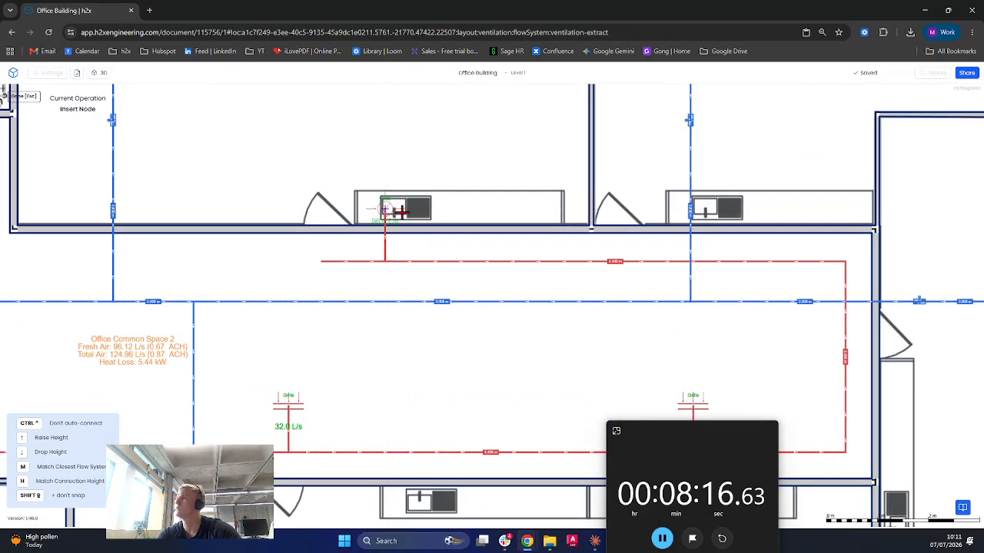
click(385, 213)
click(520, 211)
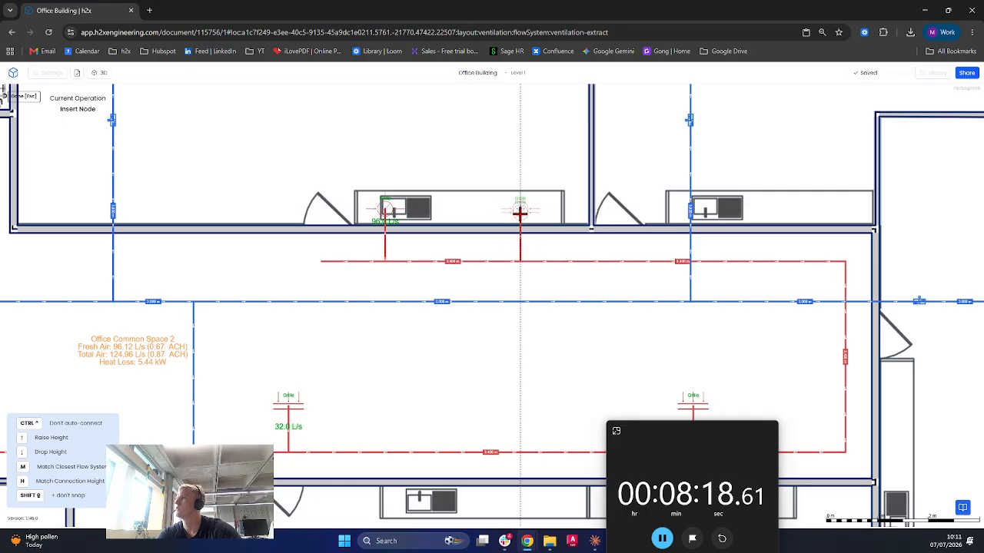
scroll(520, 212, down, 3)
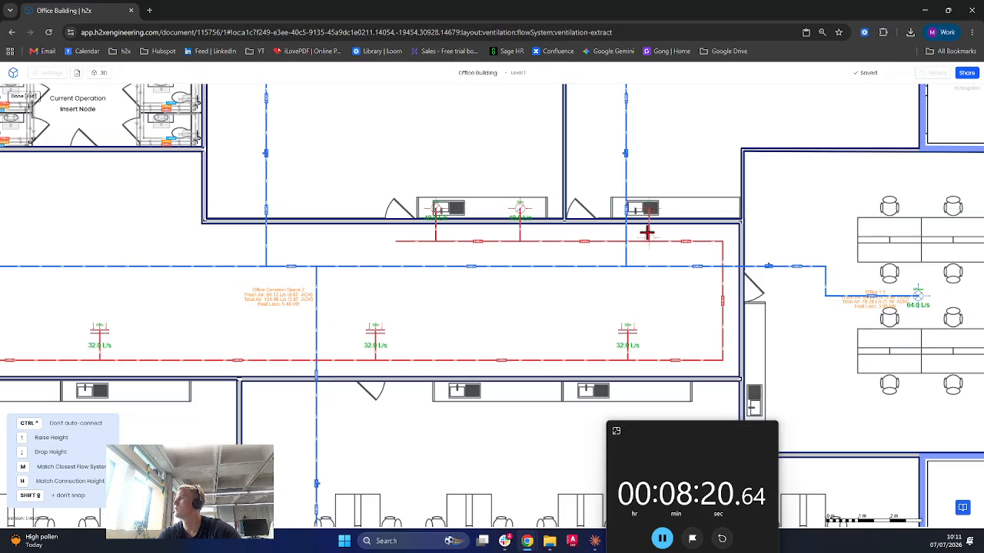
click(649, 211)
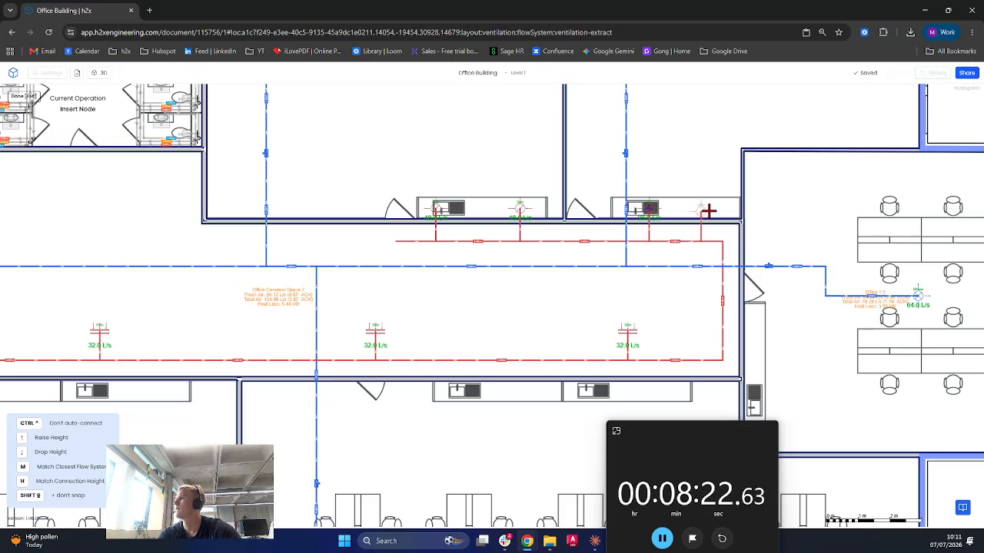
click(709, 212)
Place one circular horizontal (C-H) extract grille at the kitchenette counter of Office 1.5, connected to the duct at the corridor's end
scroll(708, 219, down, 4)
scroll(796, 272, up, 5)
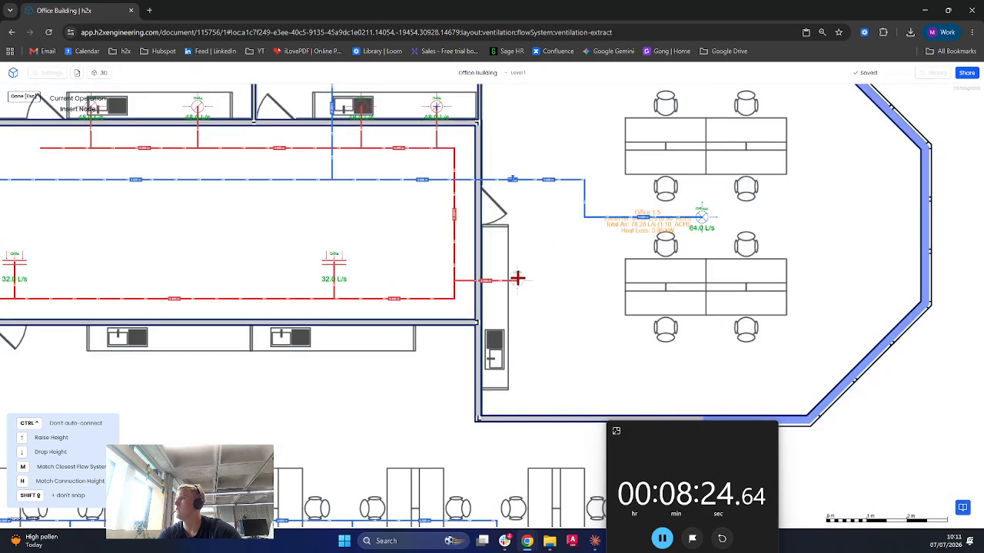
click(492, 267)
Place four circular horizontal (C-H) extract grilles along the kitchenette counters of the lower right office, connected to the corridor extract duct
scroll(491, 268, down, 5)
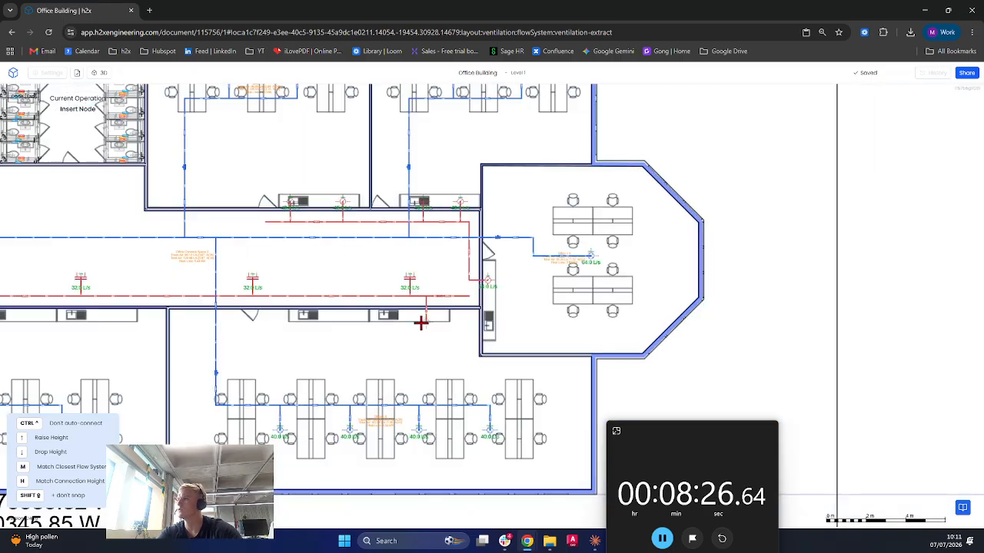
scroll(428, 308, up, 4)
scroll(436, 321, up, 2)
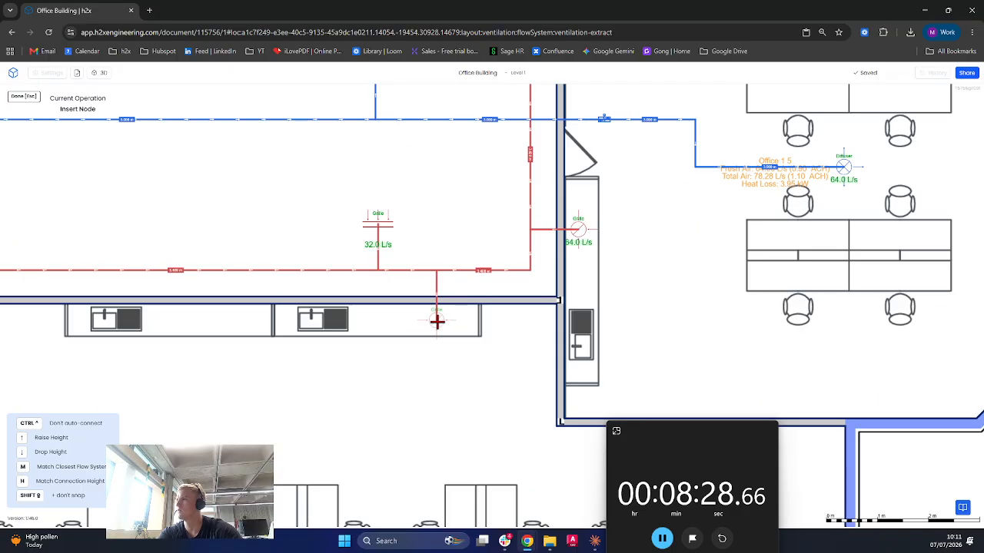
click(446, 316)
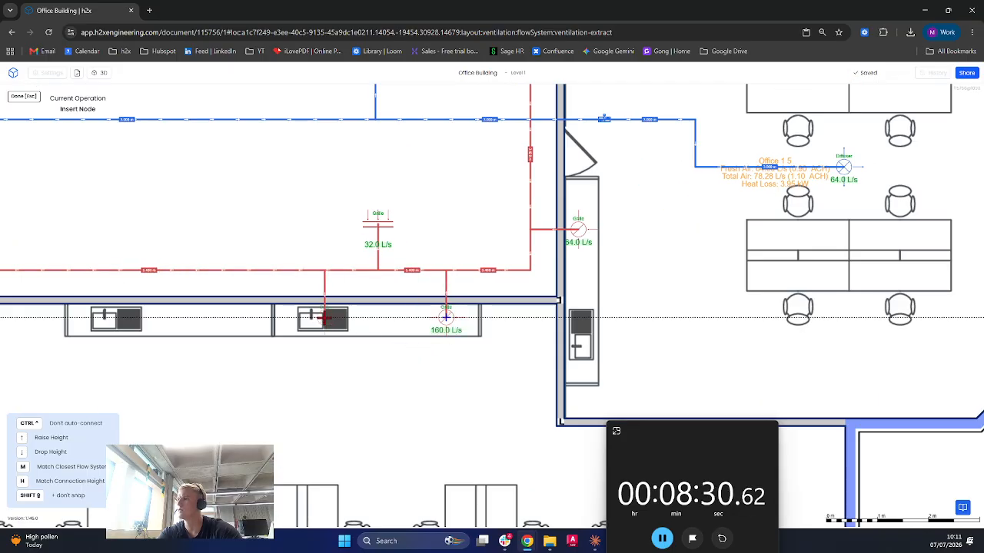
click(305, 317)
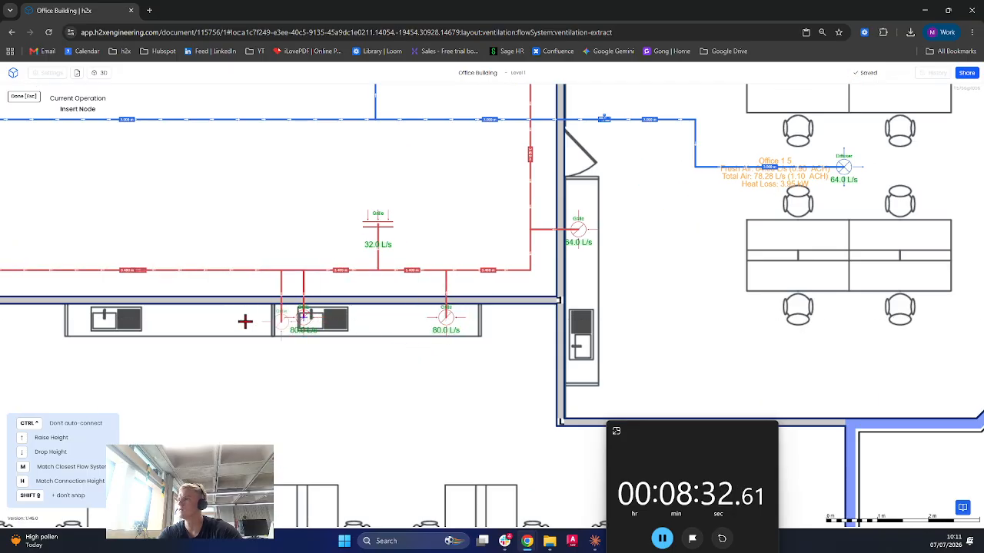
middle_drag(244, 319, 353, 318)
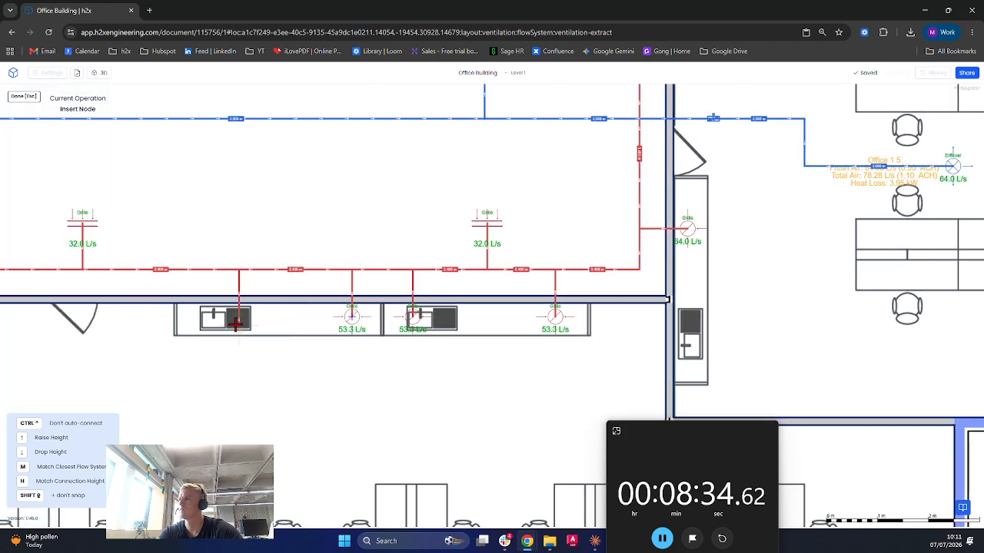
Place four circular horizontal (C-H) extract grilles along the kitchenette counters of the lower left office, connected to the corridor extract duct
scroll(207, 316, down, 5)
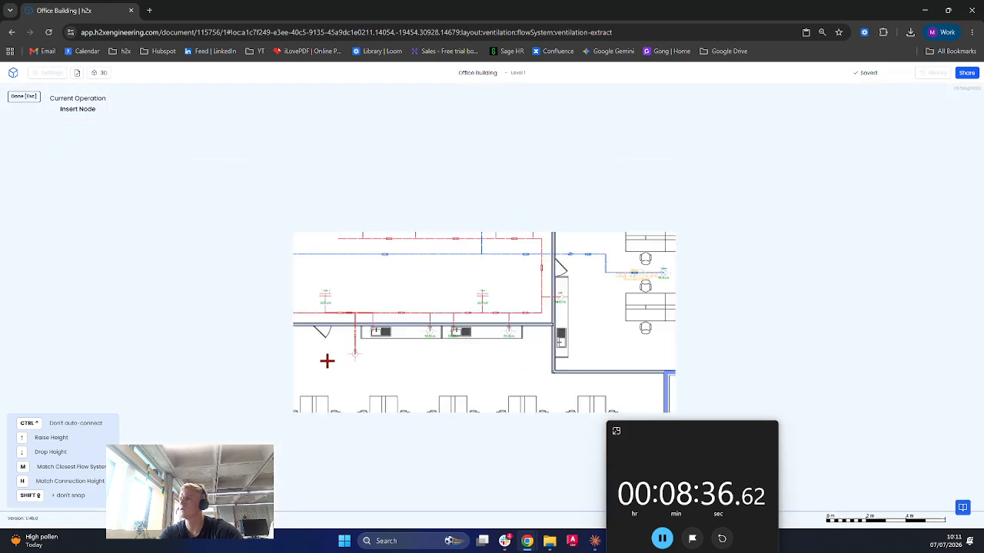
scroll(223, 339, up, 5)
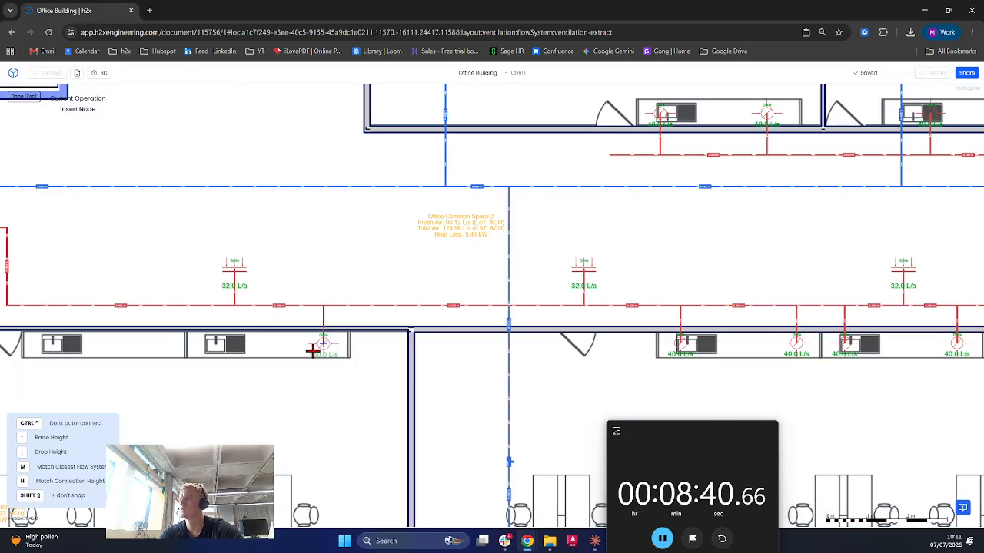
click(204, 344)
middle_drag(175, 351, 261, 344)
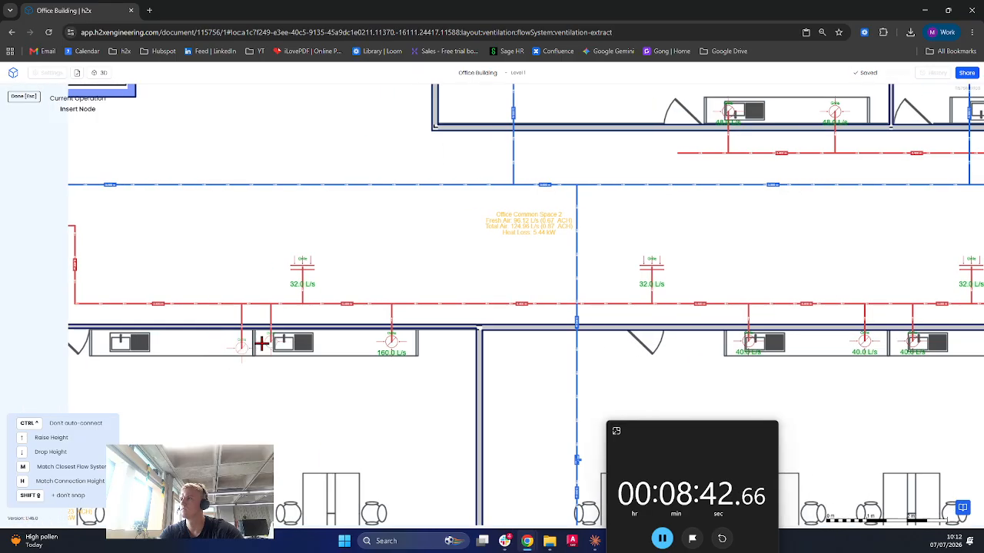
click(230, 345)
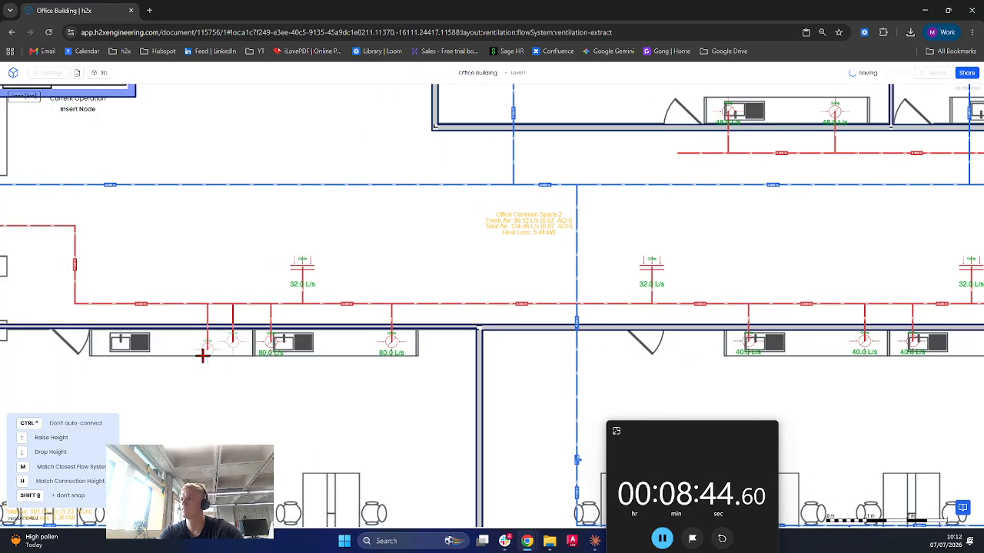
click(115, 344)
scroll(167, 338, down, 5)
key(Escape)
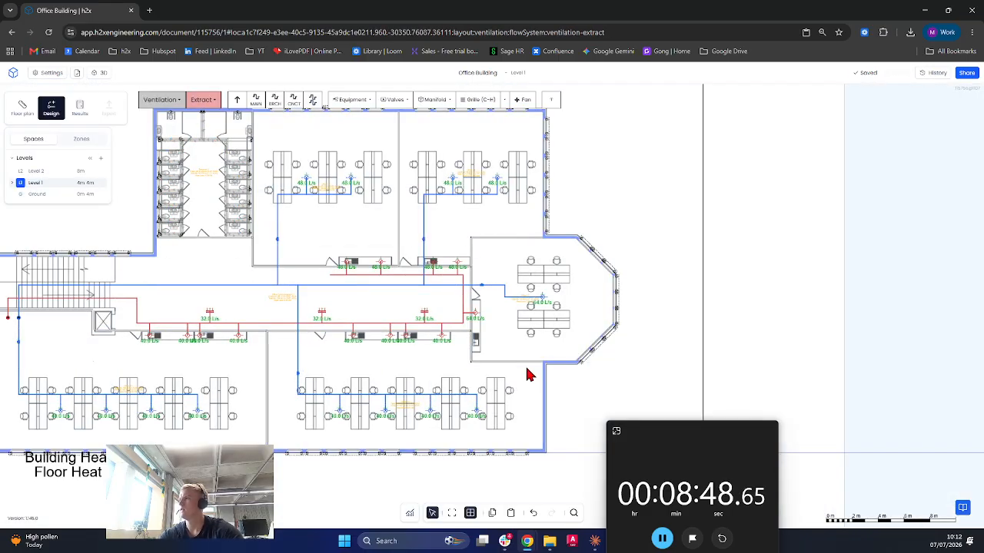
Delete the leftover end of the upper extract duct run beyond the last office grille connection
scroll(565, 352, down, 2)
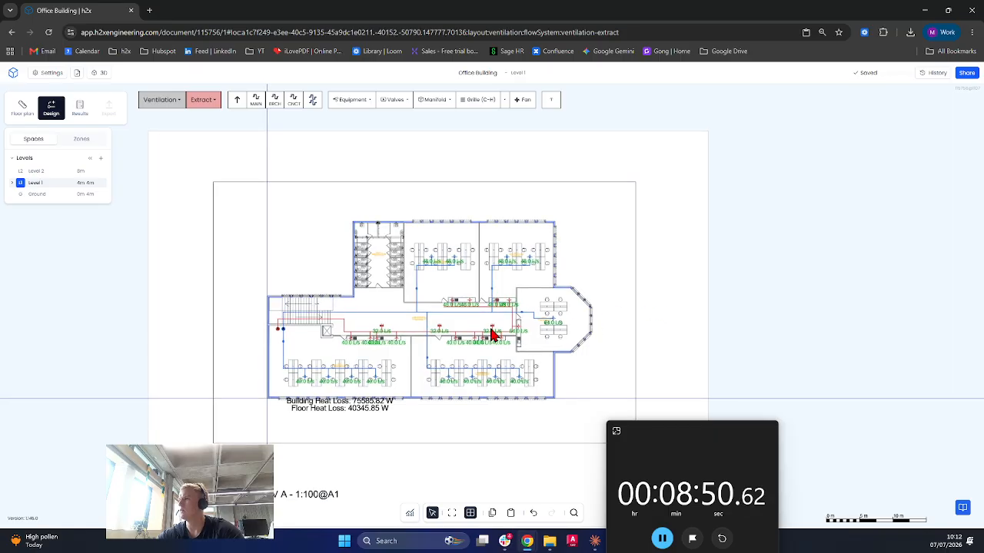
scroll(446, 307, up, 5)
right_click(271, 262)
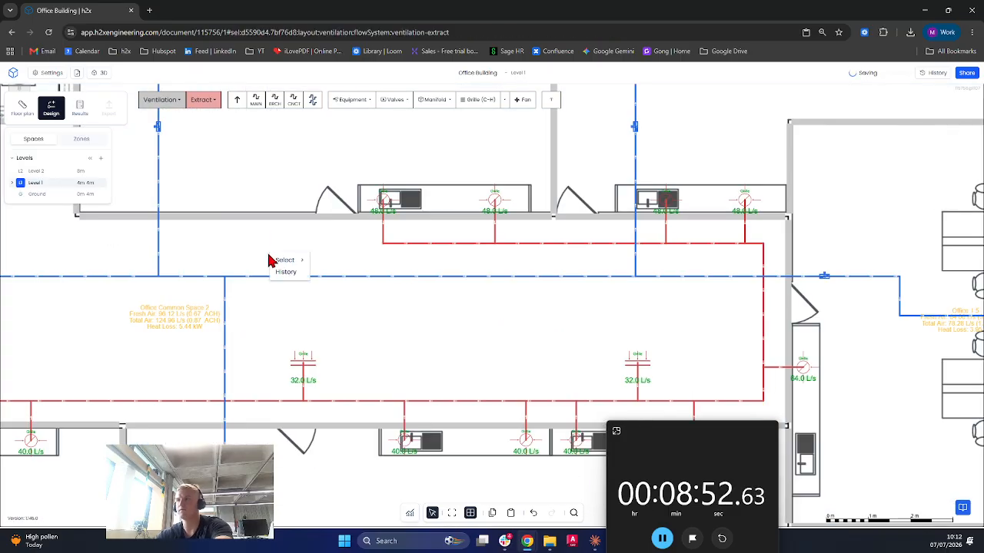
scroll(307, 253, down, 6)
scroll(402, 299, up, 8)
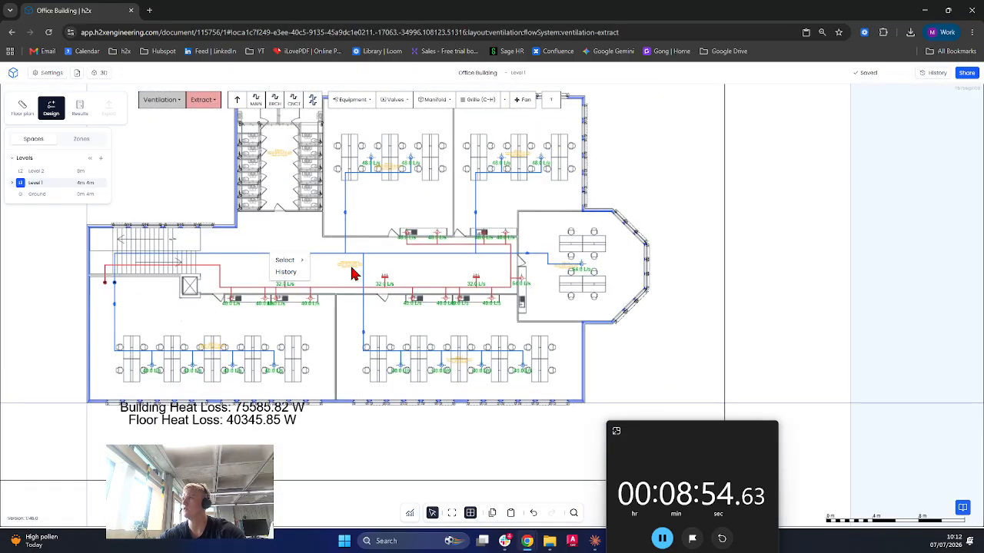
Set the height above floor of the three vertical slot grilles in the Level 1 corridor to 3.4 m
click(492, 321)
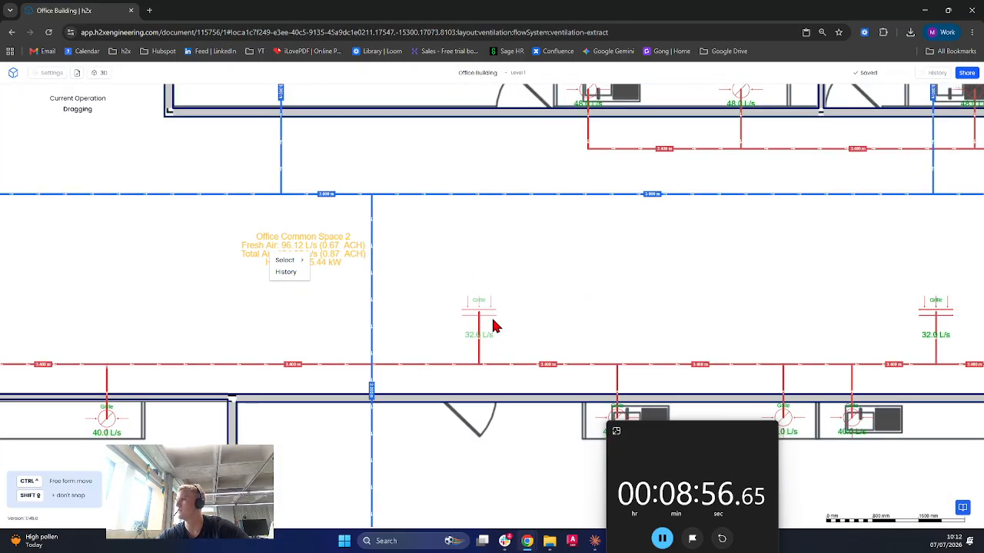
scroll(492, 321, down, 3)
click(715, 317)
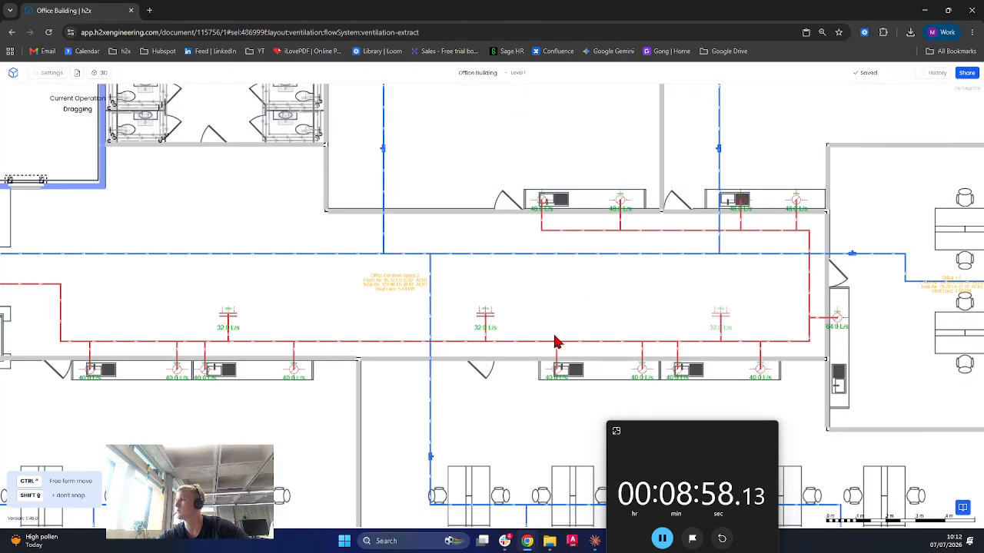
shift+click(226, 325)
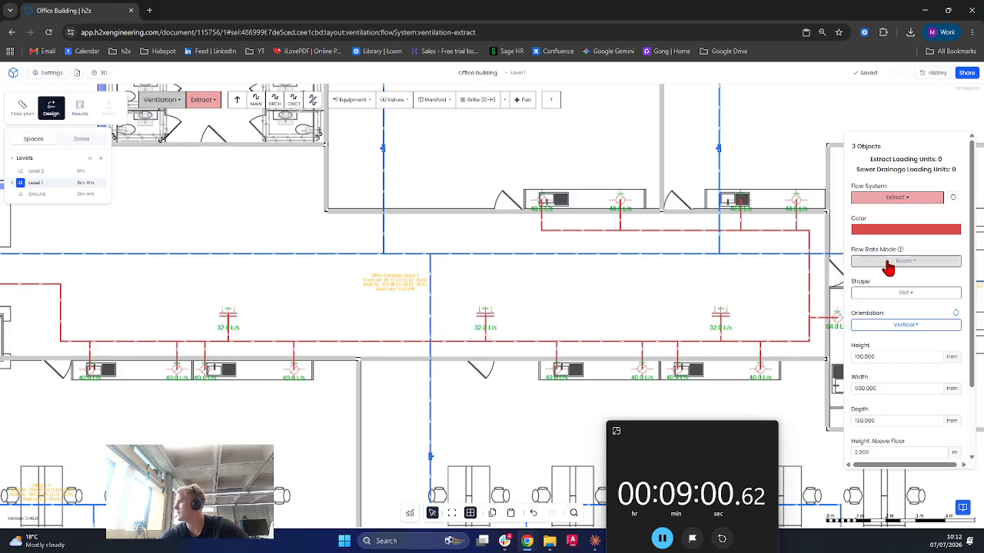
scroll(896, 361, down, 2)
click(896, 366)
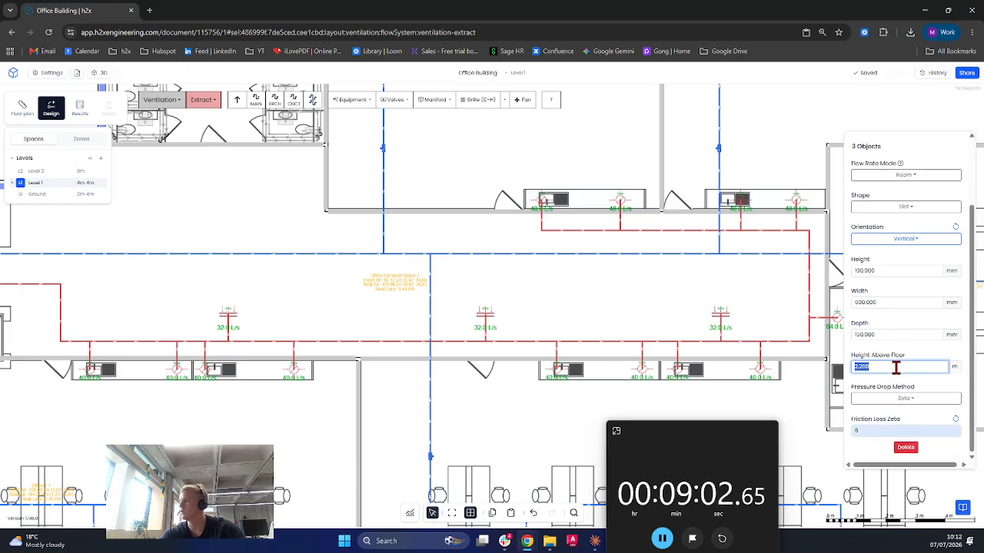
text(3)
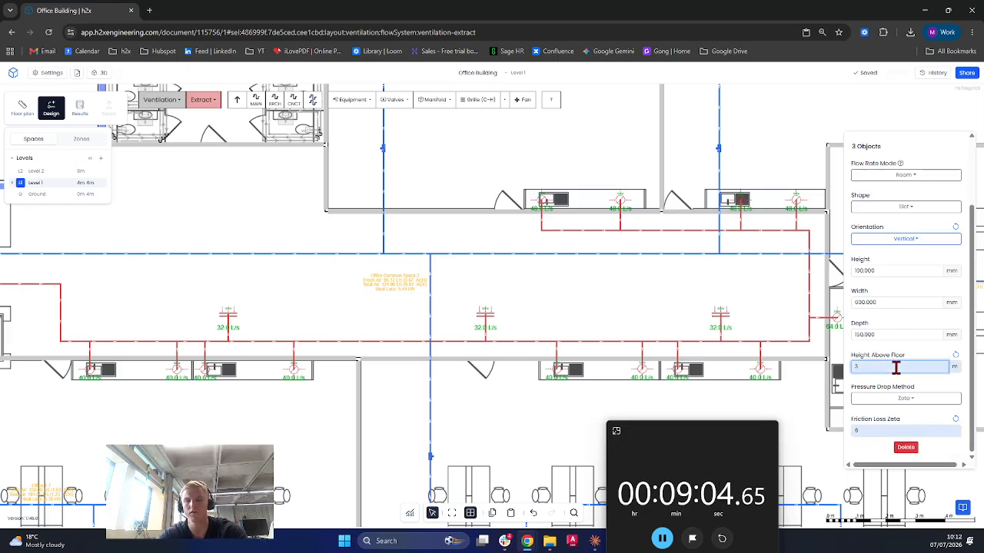
key(Return)
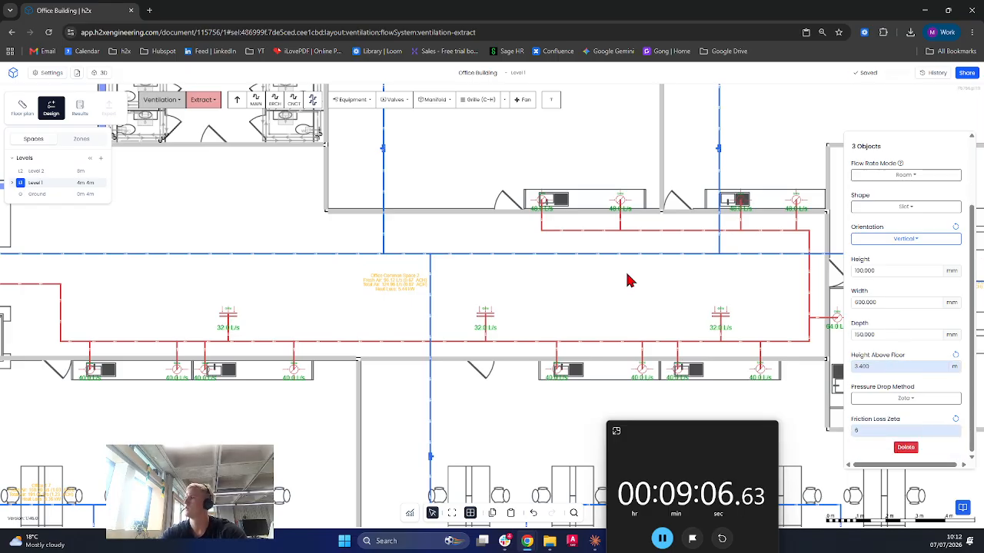
click(595, 278)
Calculate the ventilation results and examine the duct sizes, flow rates and velocities along the Level 1 extract run
scroll(453, 266, down, 3)
click(79, 107)
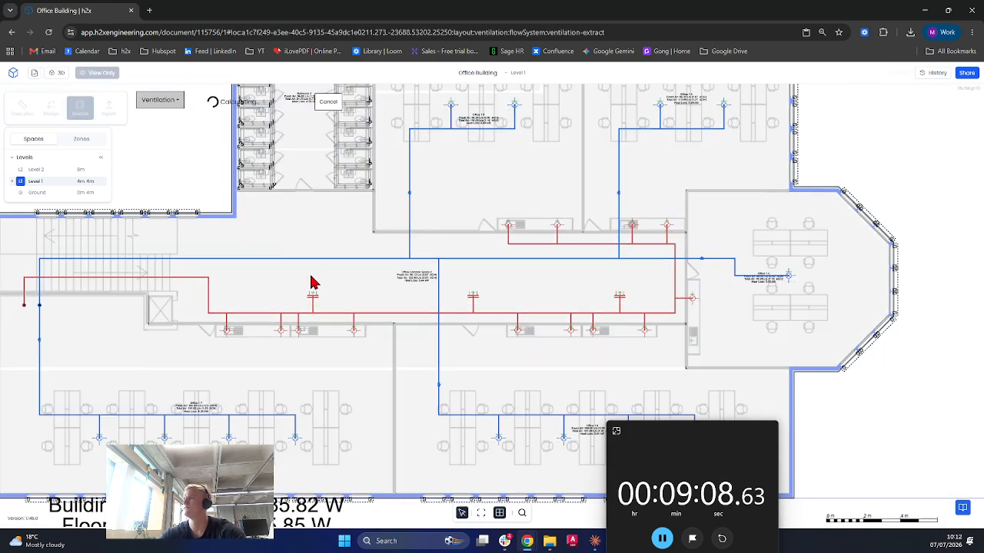
scroll(338, 276, down, 5)
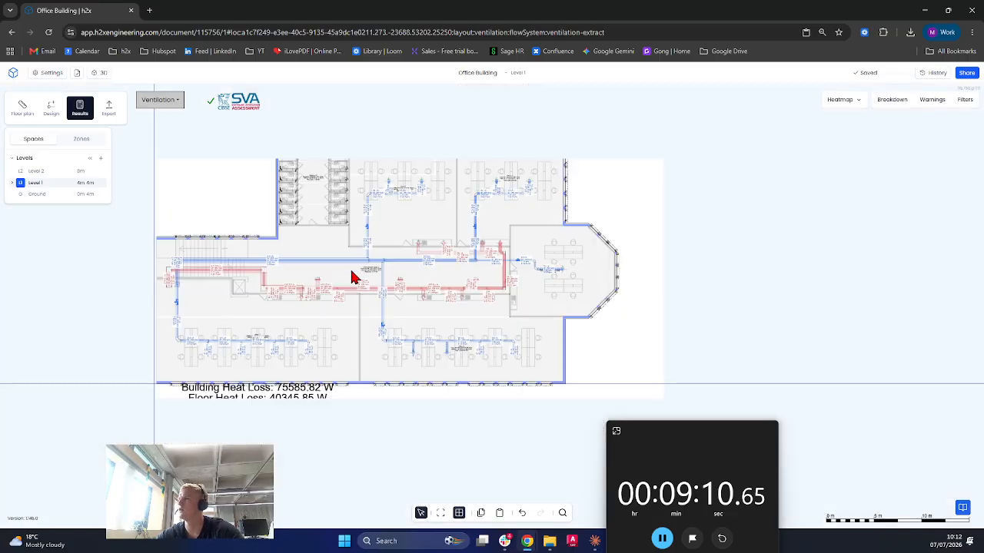
scroll(398, 275, up, 4)
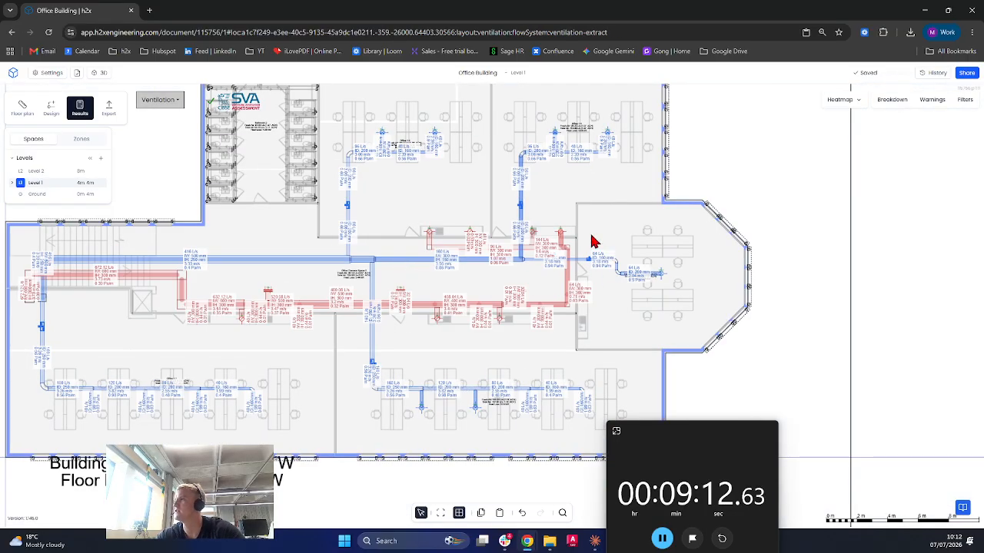
scroll(592, 242, up, 5)
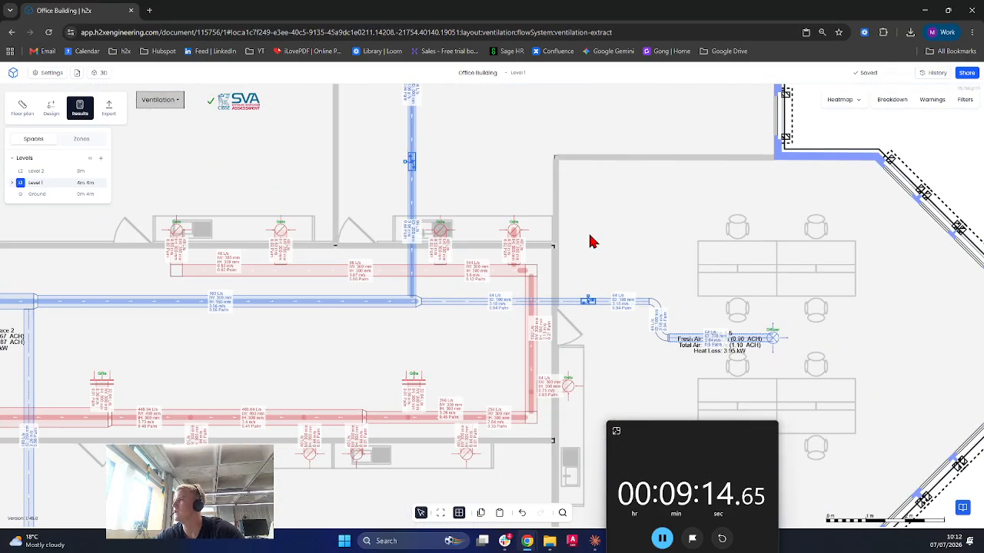
mouse_move(518, 237)
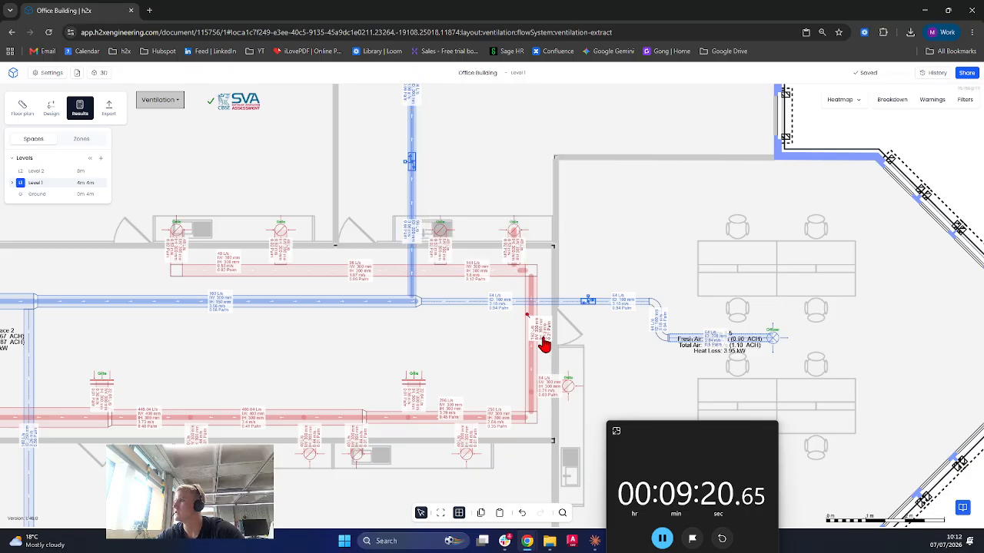
scroll(461, 415, up, 3)
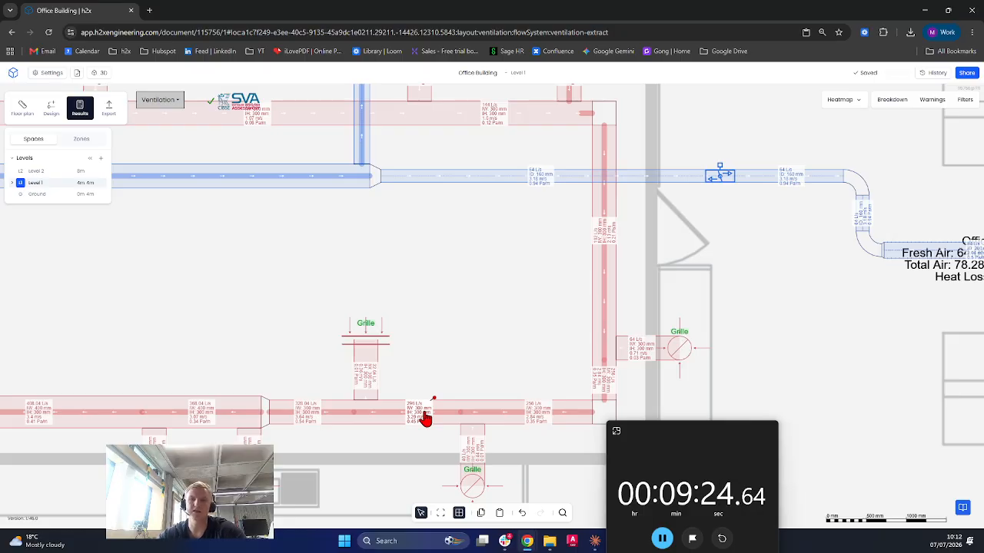
scroll(427, 415, down, 3)
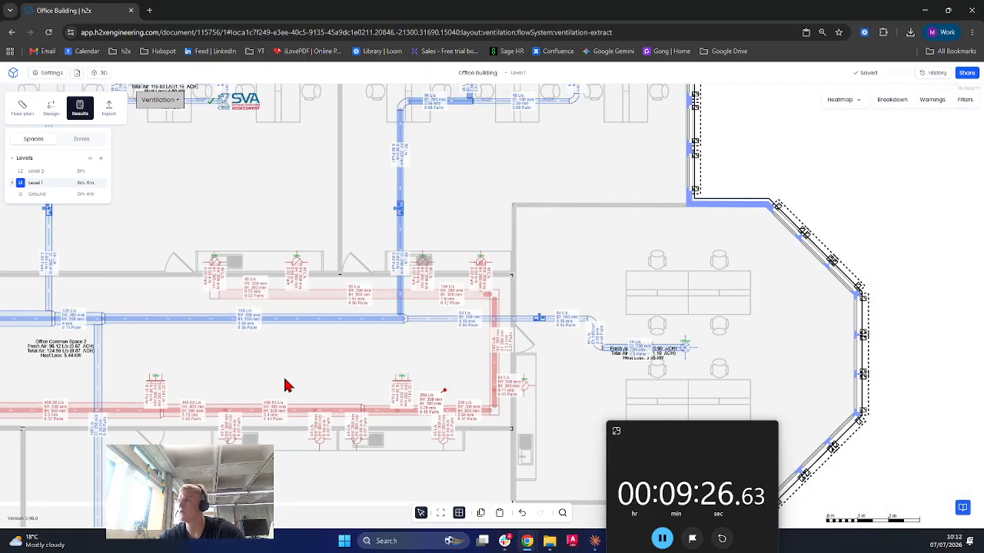
drag(285, 378, 699, 354)
drag(329, 354, 602, 358)
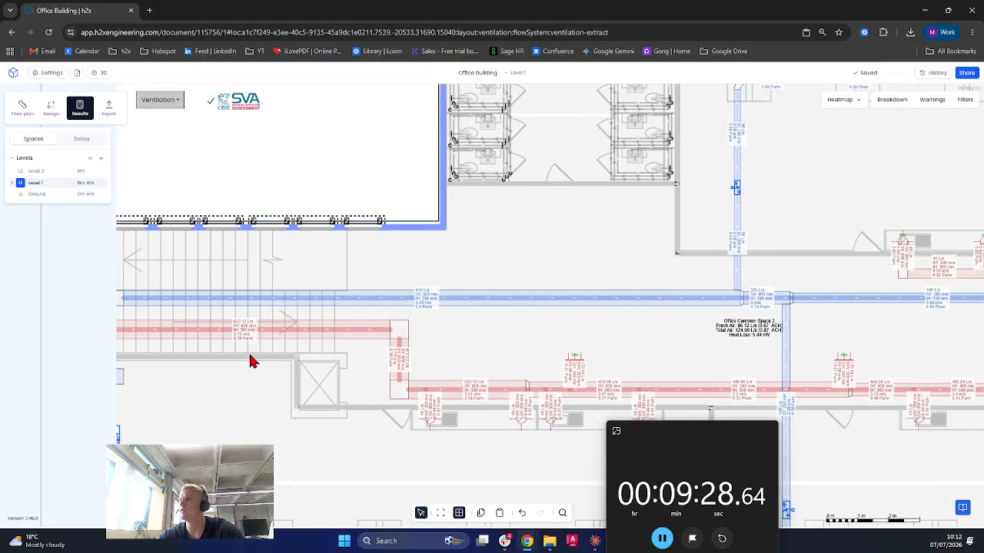
Switch to the Ground level and examine the AHU's supply and extract fan duties and the connected main ducts
scroll(258, 369, down, 2)
click(37, 193)
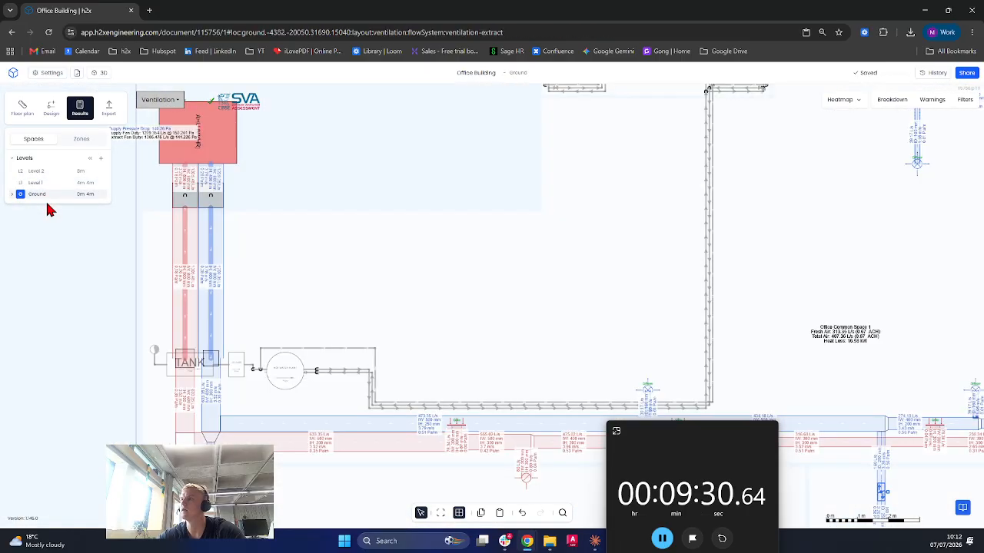
drag(327, 148, 415, 257)
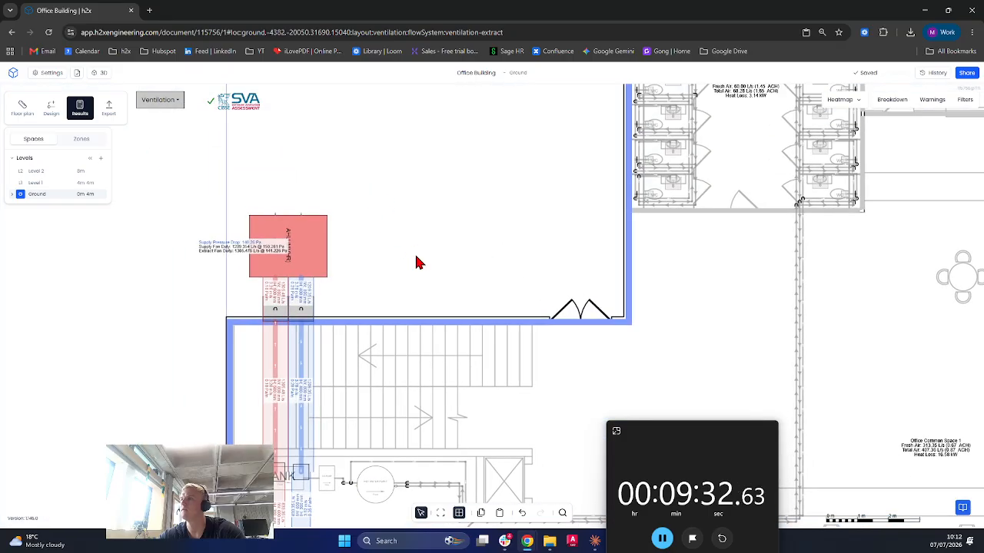
scroll(215, 258, up, 2)
scroll(218, 257, up, 1)
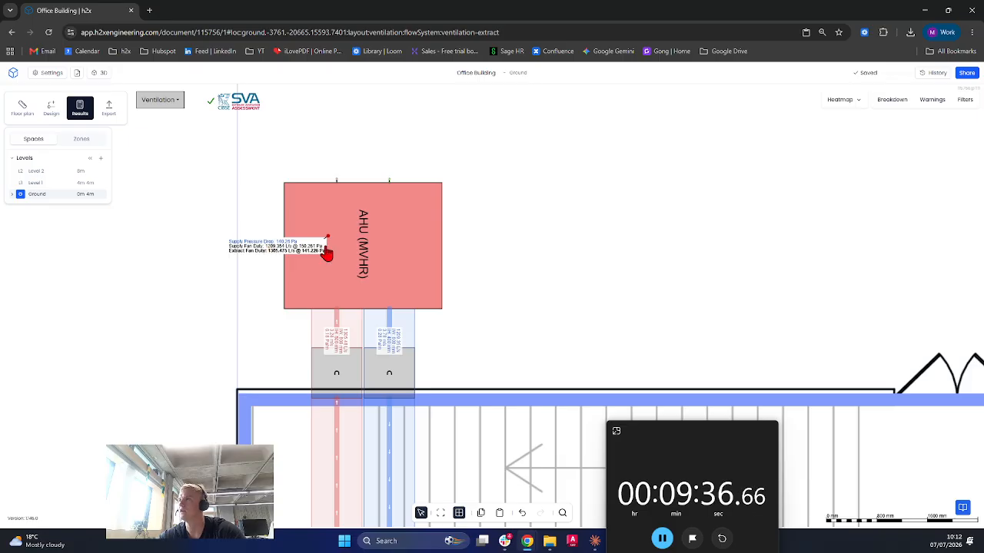
scroll(303, 308, down, 3)
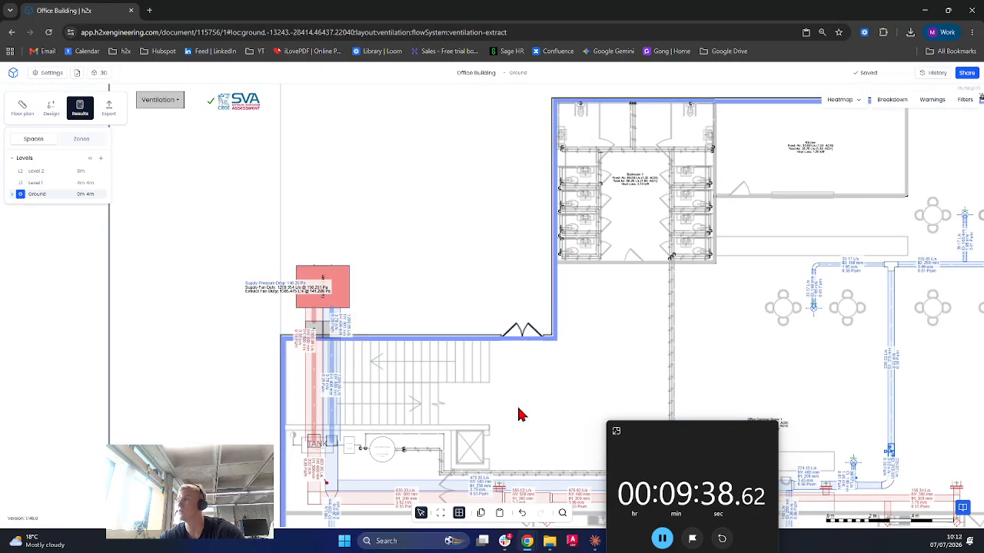
drag(494, 346, 410, 245)
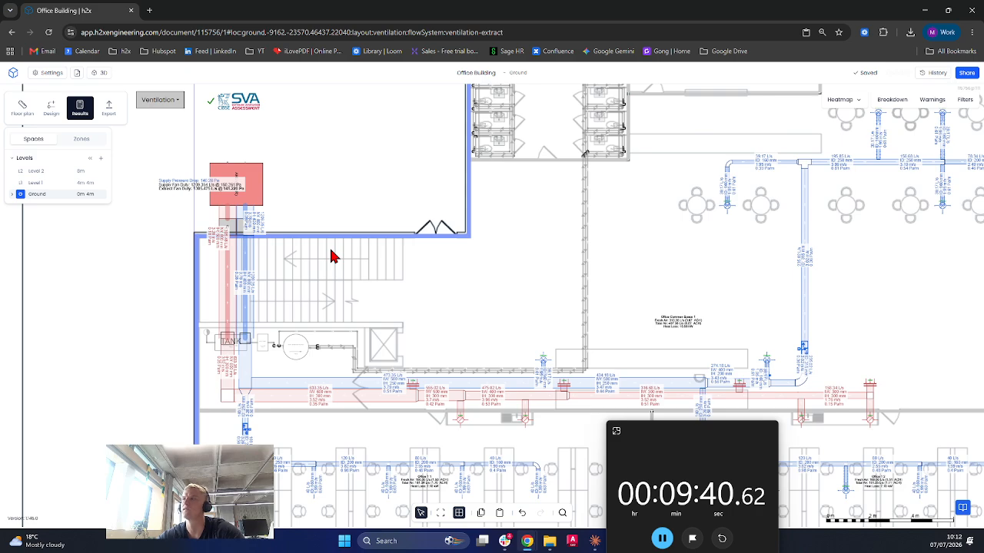
Filter the duct results so that only Duct Sizing is shown and review the labels across the ground floor
click(964, 100)
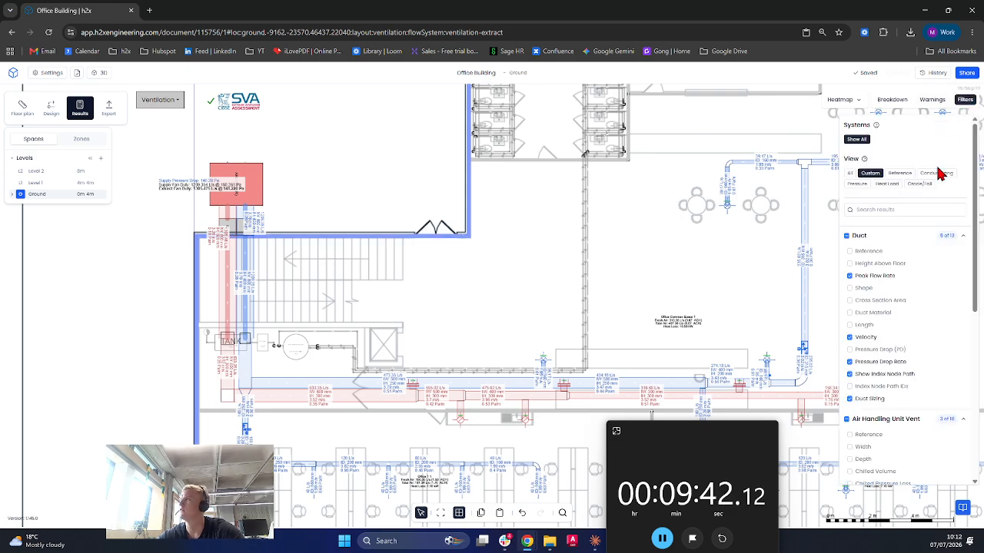
click(846, 237)
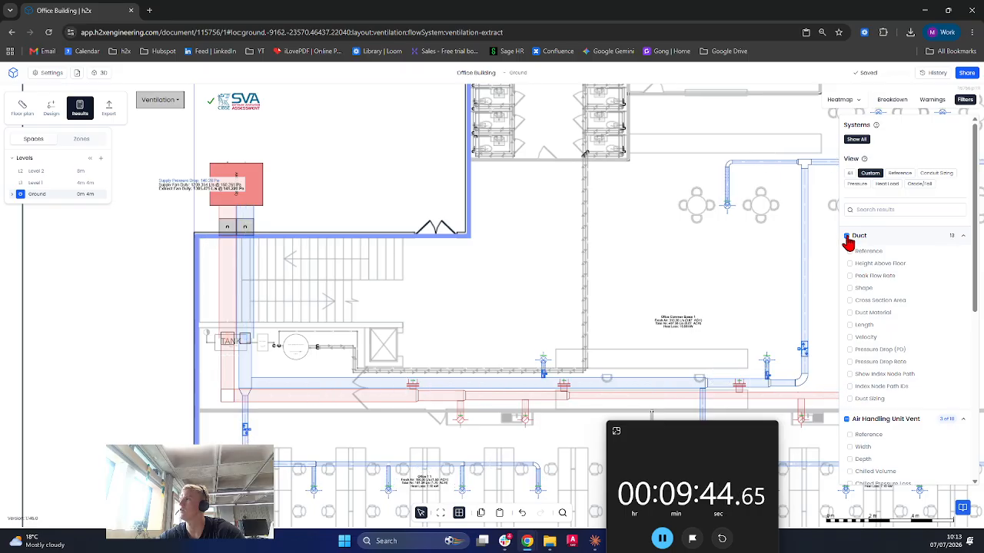
click(846, 236)
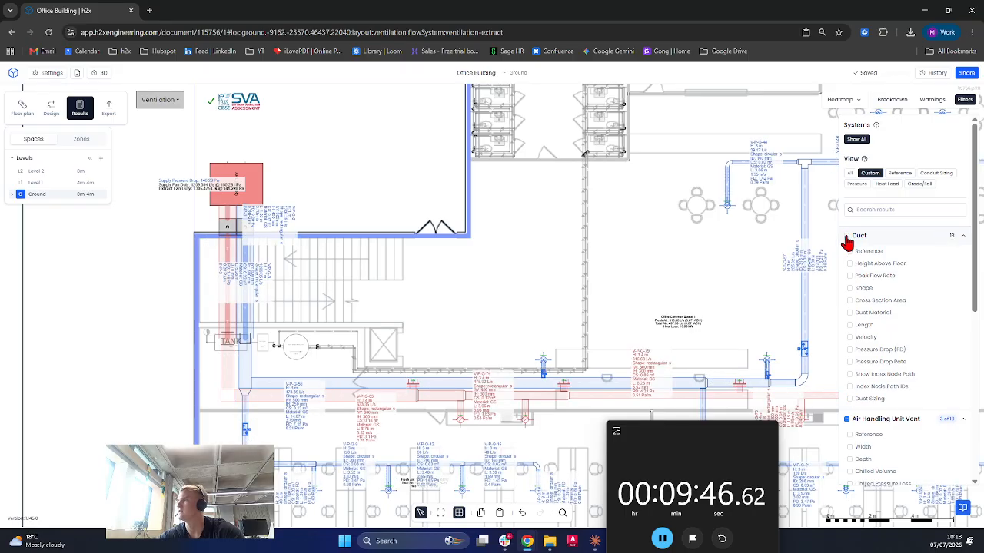
click(847, 238)
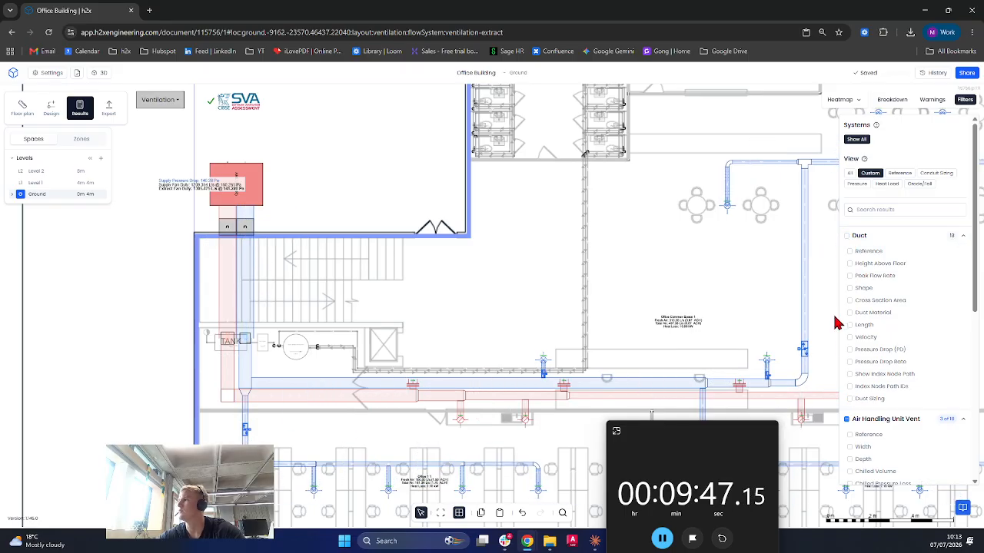
click(849, 399)
scroll(391, 288, down, 5)
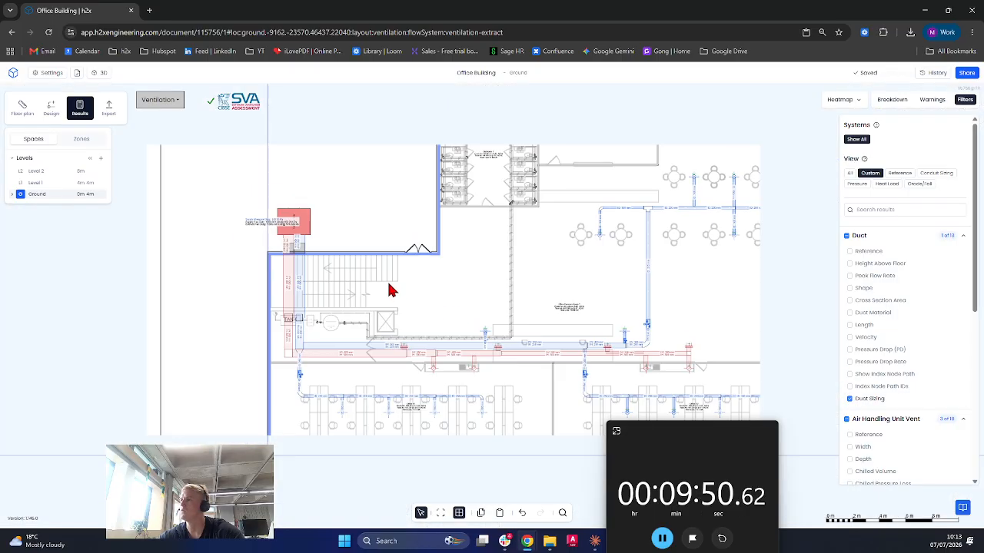
drag(327, 272, 318, 275)
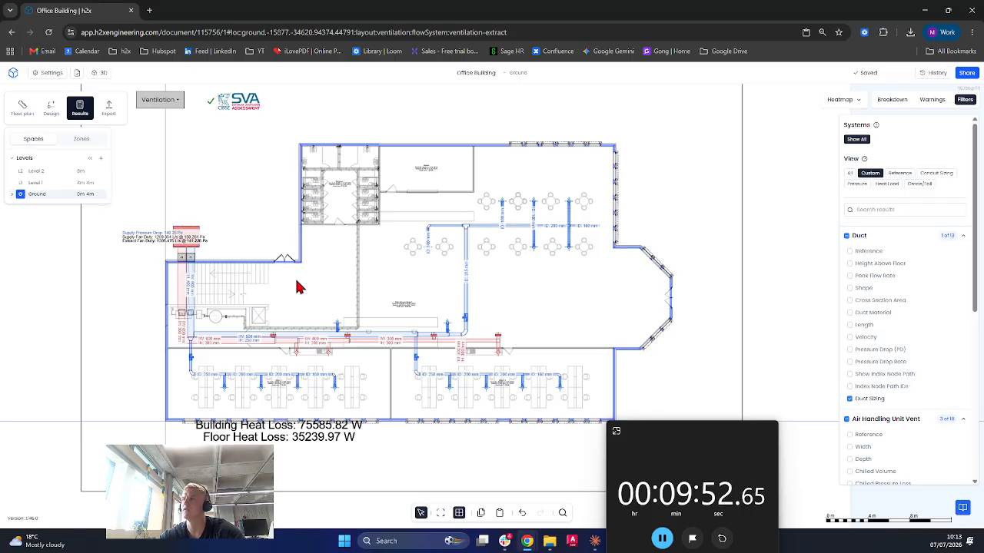
Show the building in the 3D view and enlarge that view to inspect the ductwork
click(102, 73)
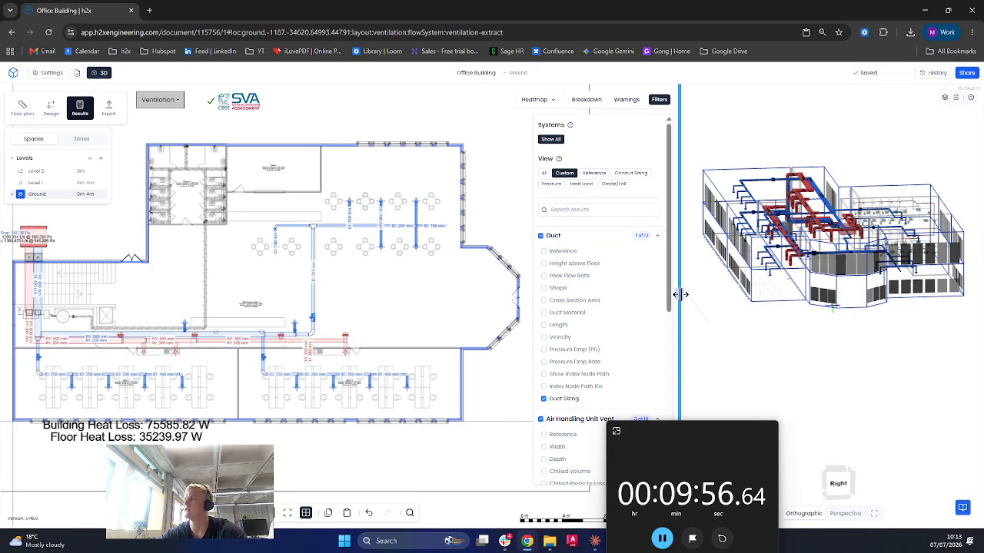
drag(680, 294, 197, 294)
scroll(487, 277, up, 3)
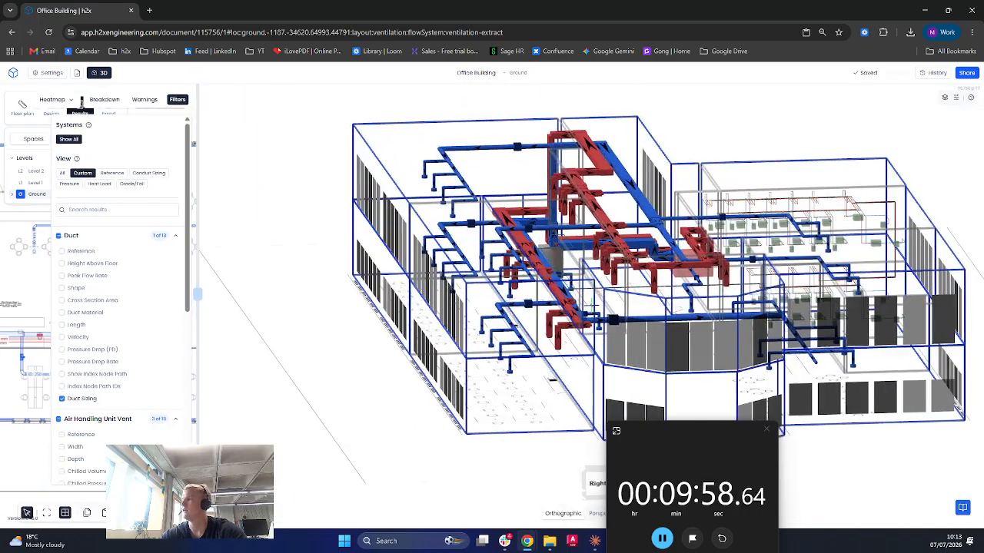
Pause the stopwatch, move it clear of the model and inspect the supply and extract ducts in 3D
click(661, 537)
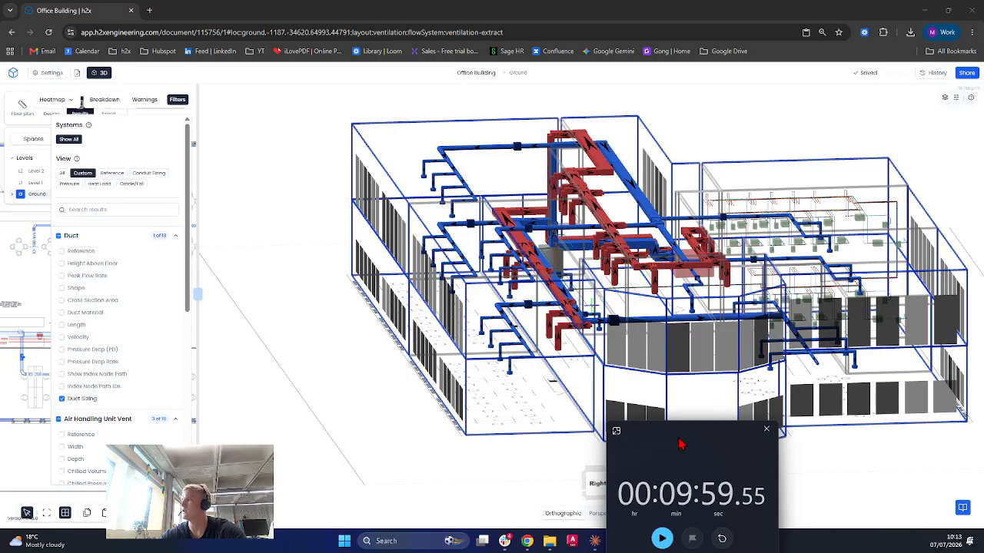
drag(678, 439, 758, 510)
drag(400, 411, 362, 426)
scroll(524, 310, up, 2)
drag(524, 310, 330, 375)
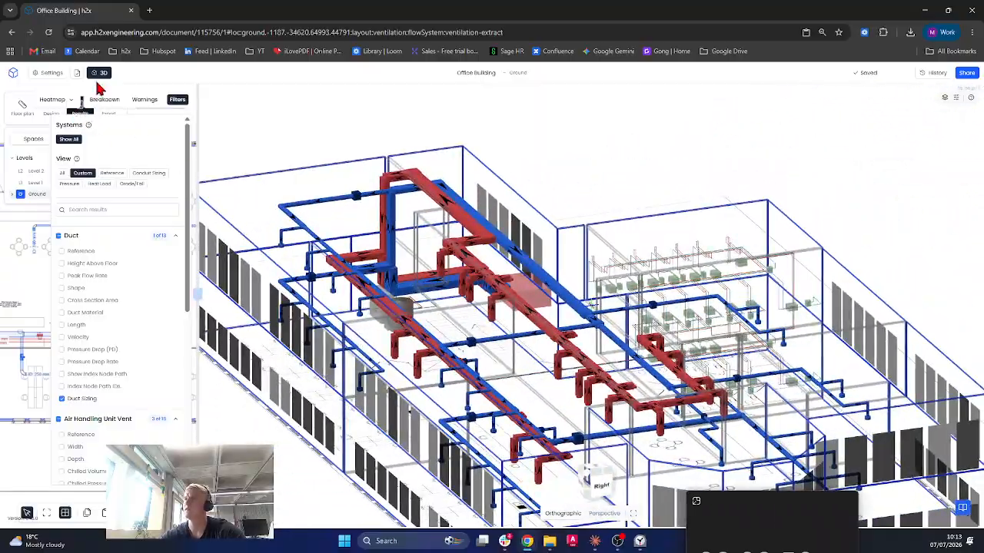
Close the 3D view and open the export options for the project
click(99, 75)
click(109, 108)
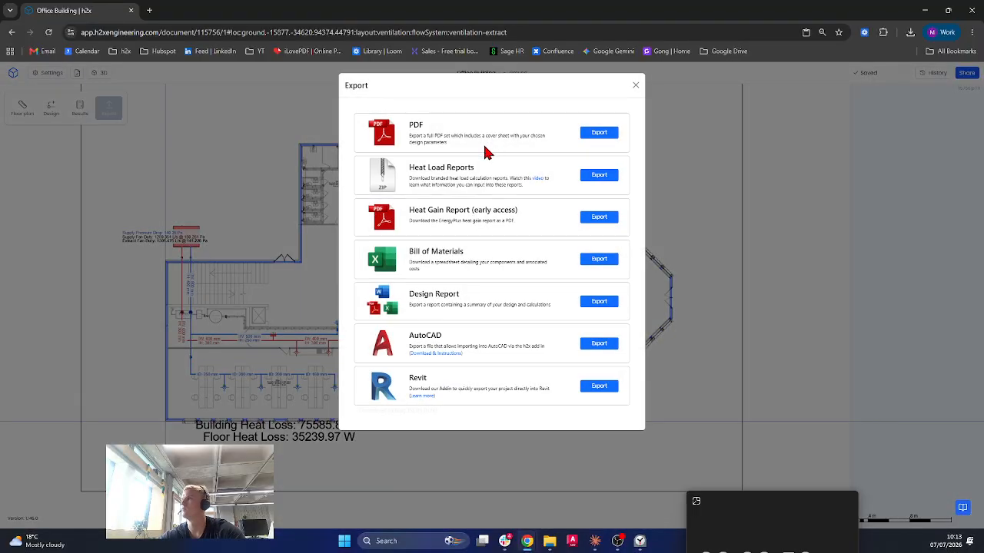